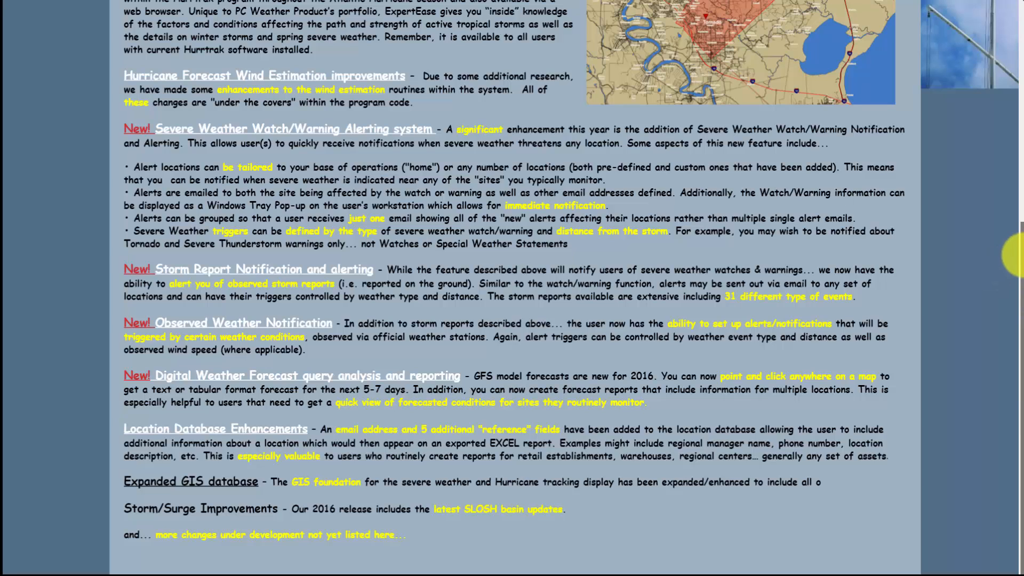
- Scroll through the What's New page, then bring up the southeastern US wind-barb observations map
left_click_drag(1019, 255, 1018, 218)
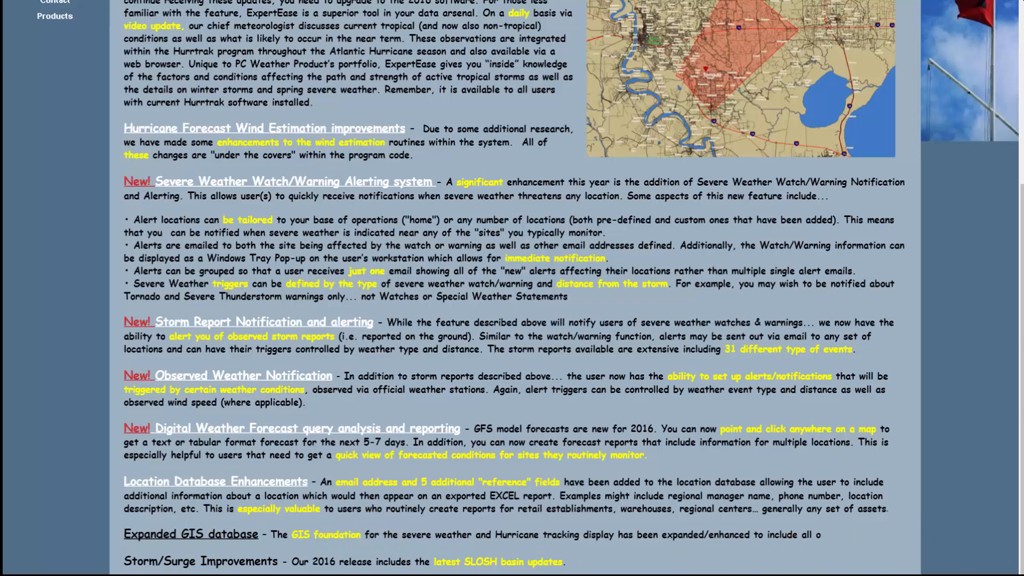
left_click_drag(1015, 351, 1016, 390)
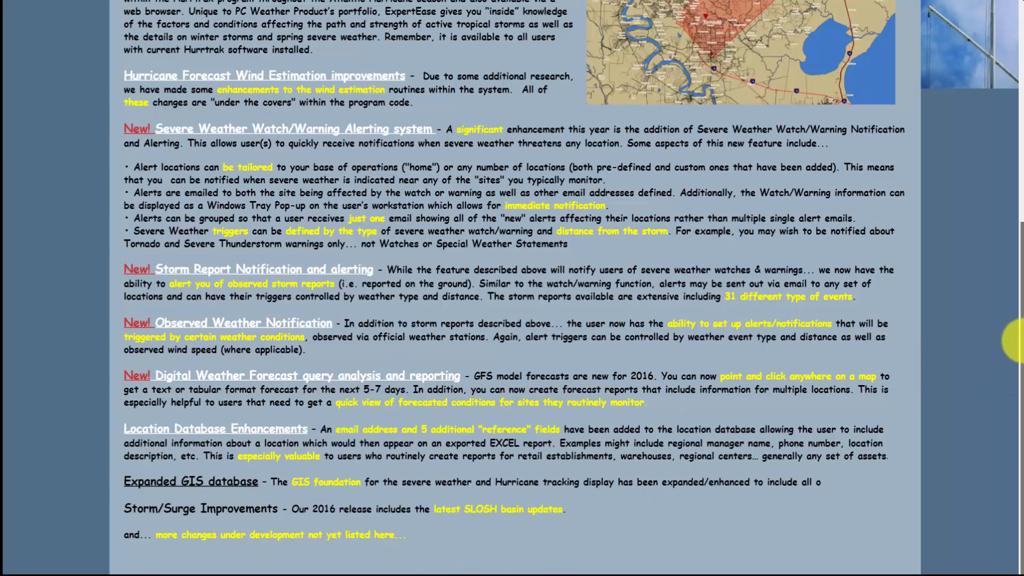
left_click_drag(1023, 340, 1022, 224)
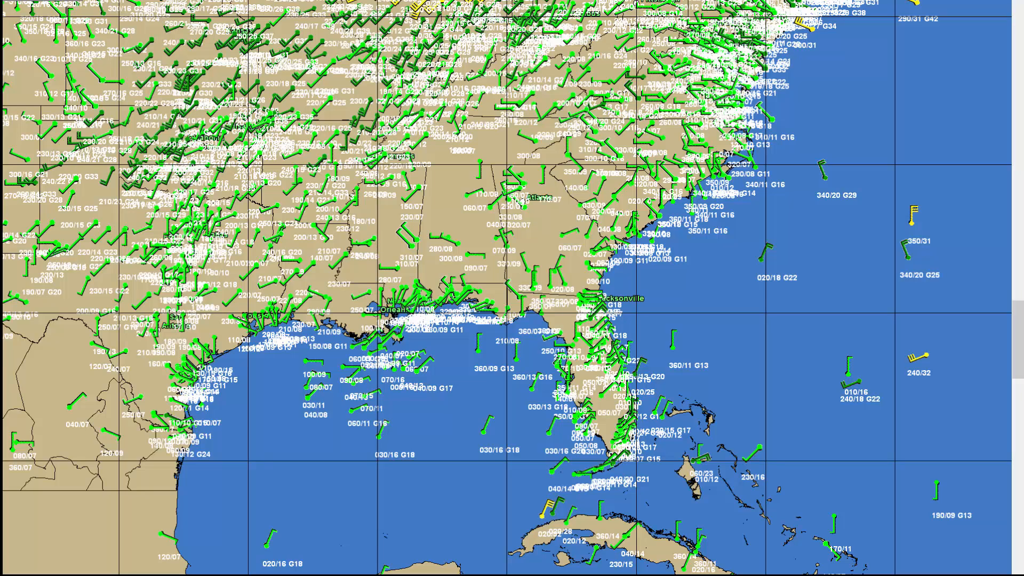
- Set the observations display option to None, removing the wind barbs from the map
mouse_move(916, 3)
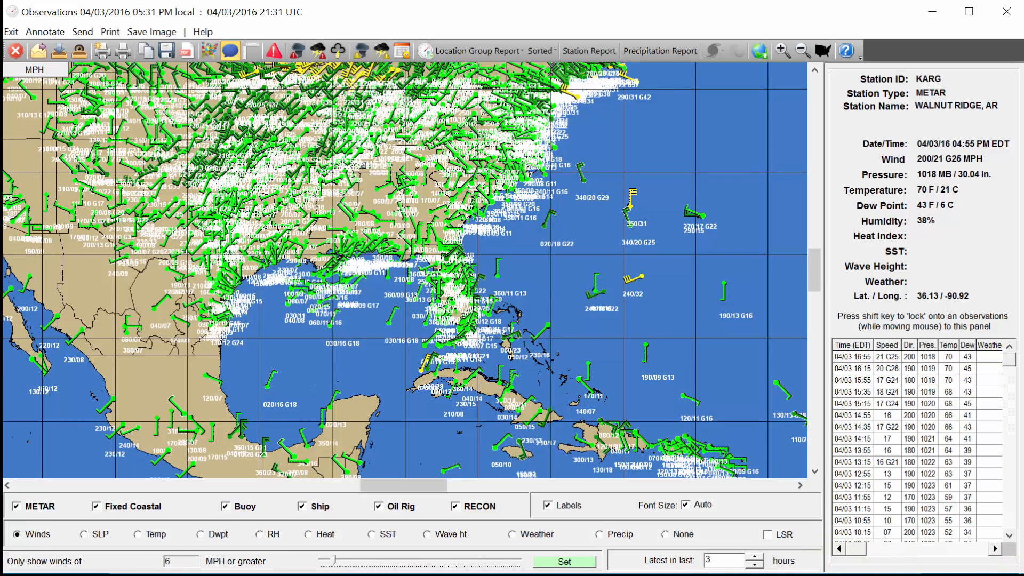
left_click(678, 536)
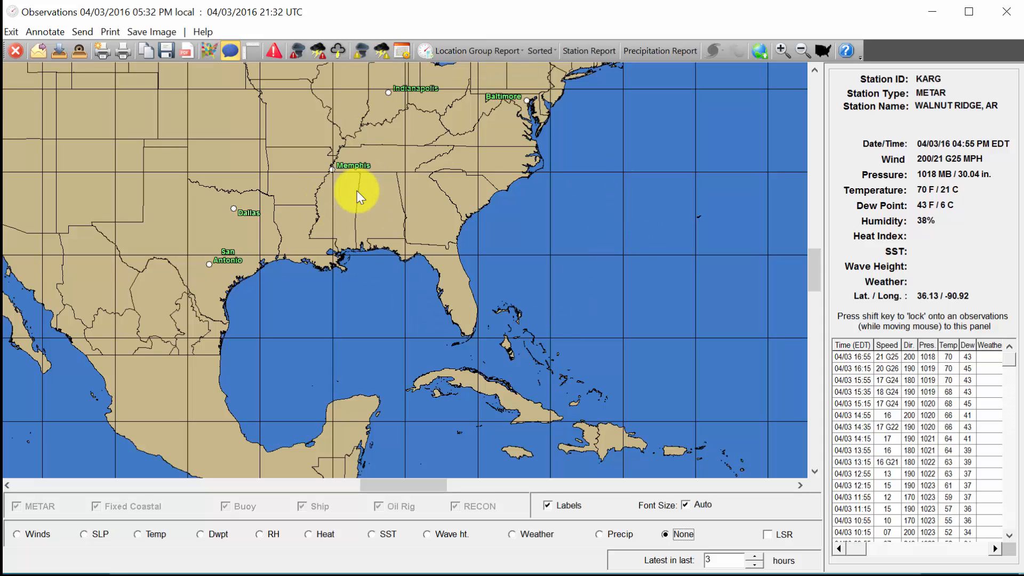
- Load the watches and warnings for February 24, 2016 using Select Prior Date/Time
left_click(402, 52)
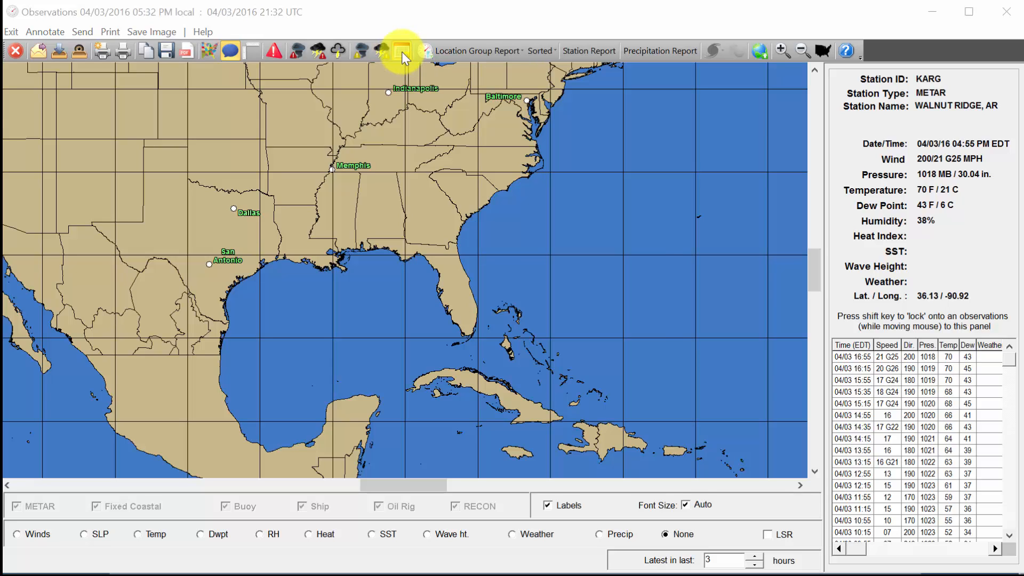
left_click(495, 265)
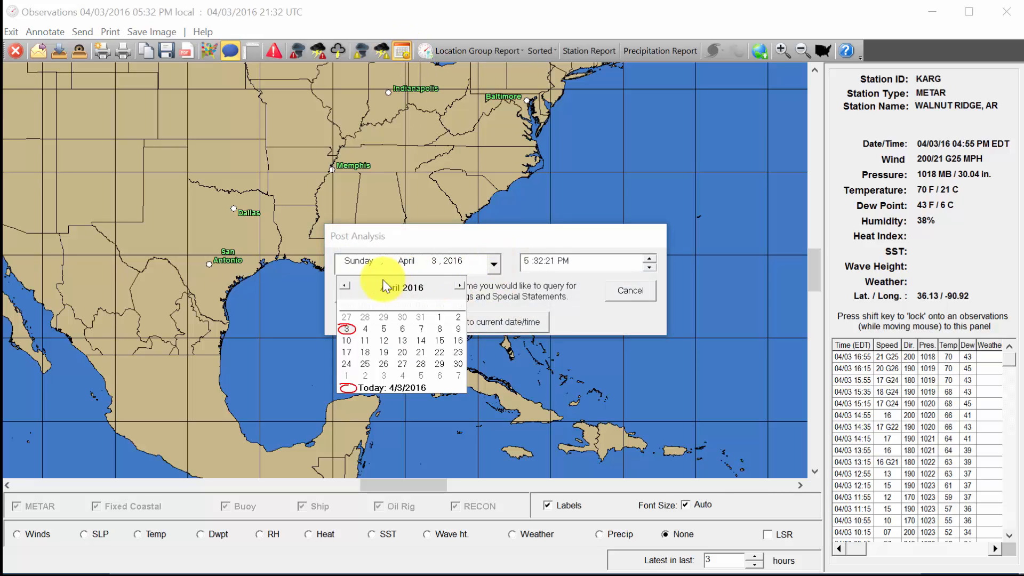
left_click(345, 286)
left_click(344, 286)
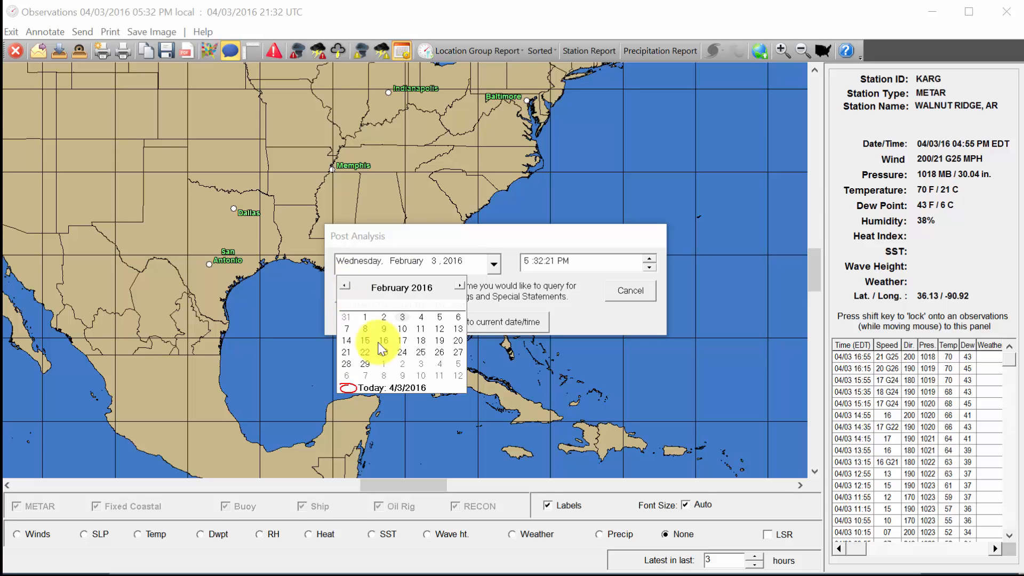
left_click(402, 352)
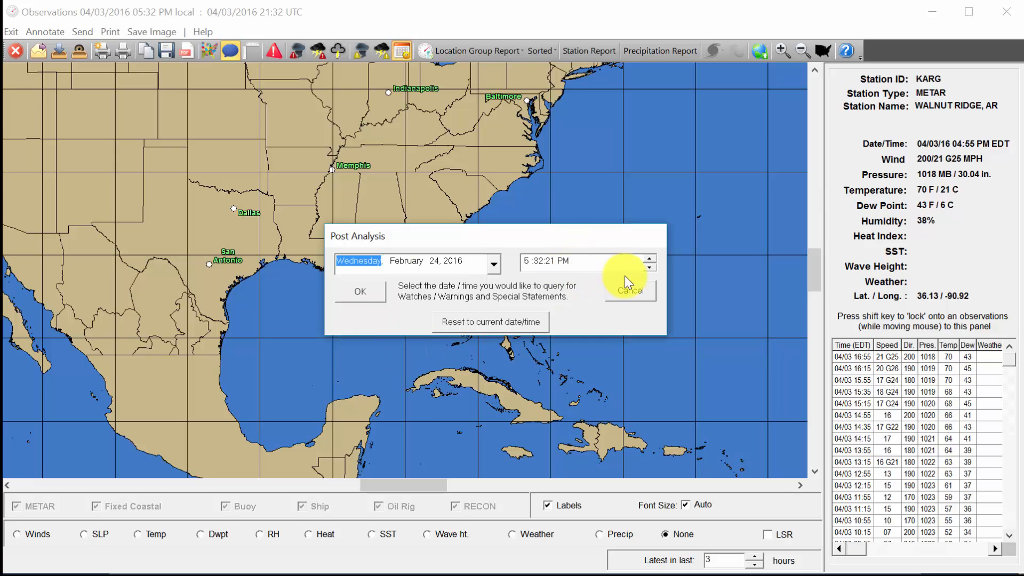
left_click(373, 295)
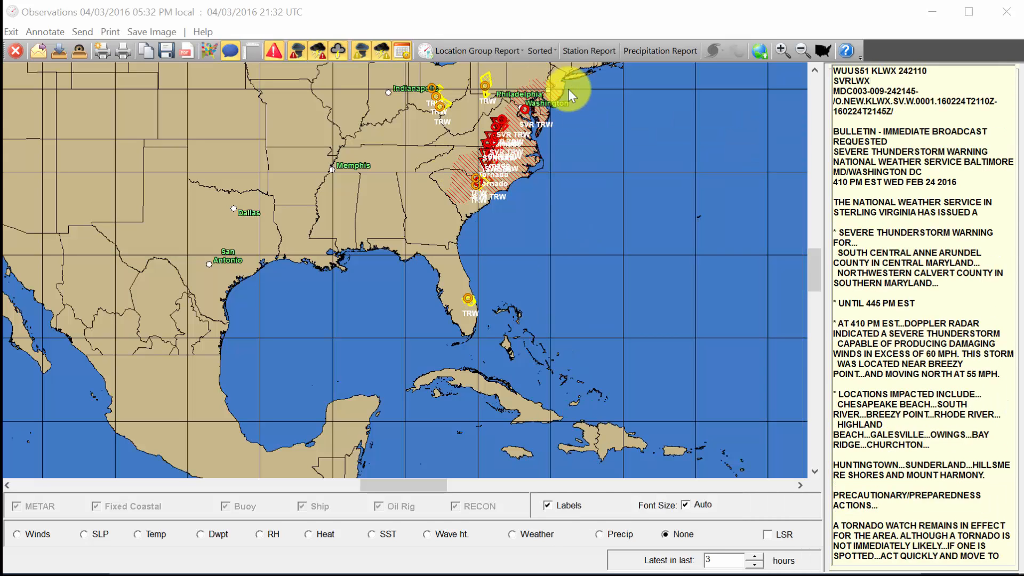
- Box-zoom onto the mid-Atlantic and eastern warnings, and hide the watch areas
left_click_drag(572, 233, 401, 68)
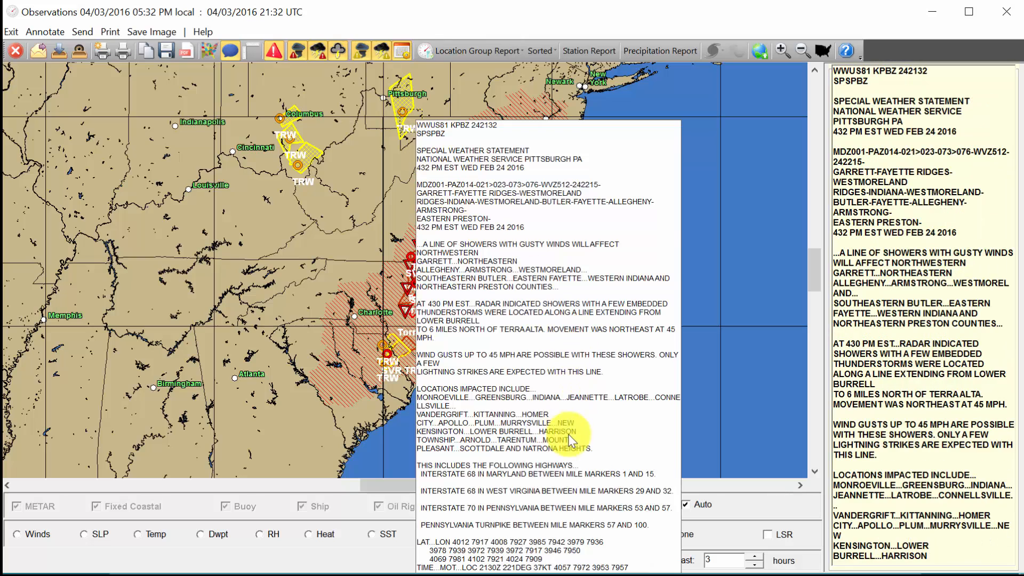
left_click_drag(565, 412, 231, 68)
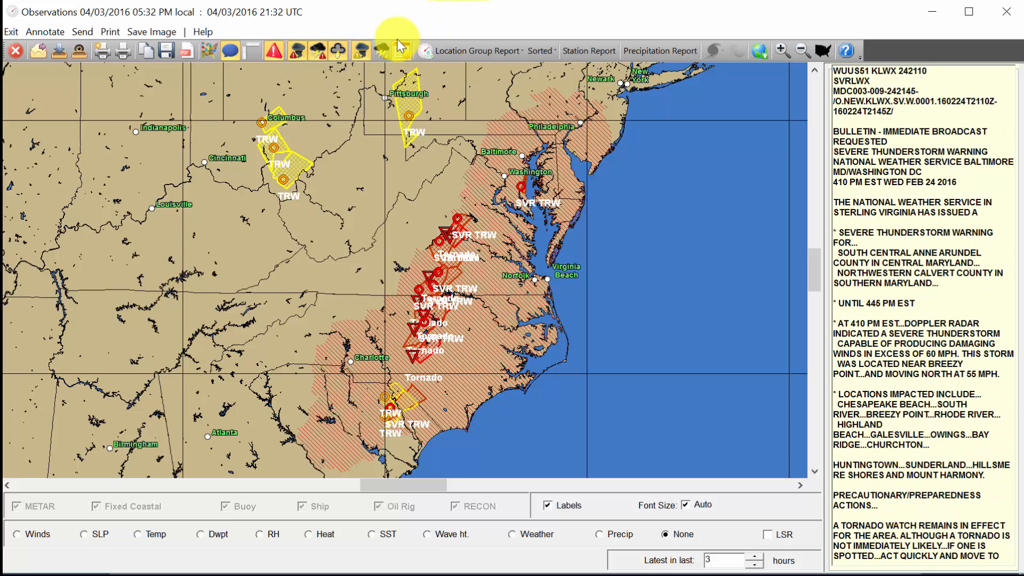
left_click(360, 52)
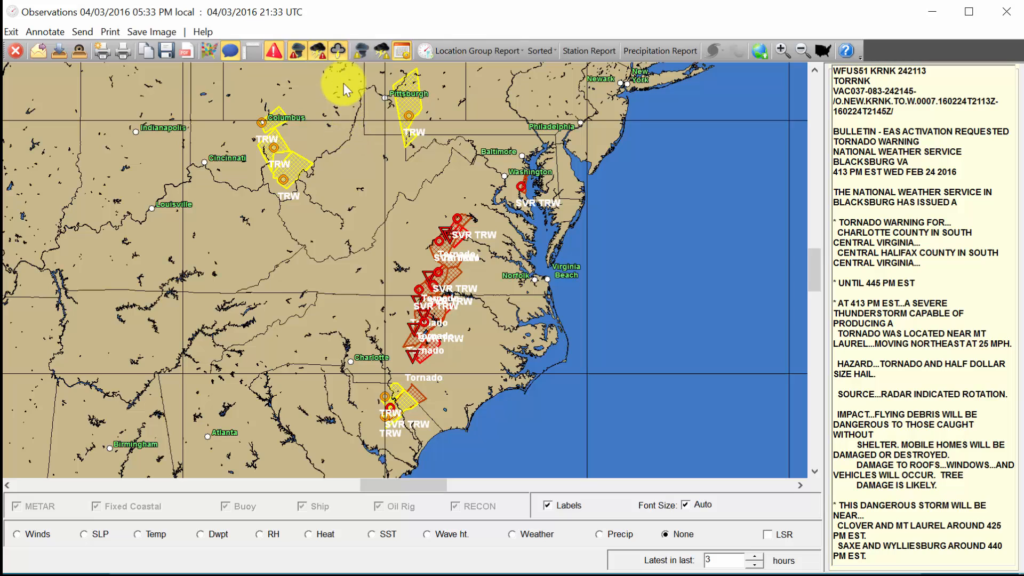
- Hide special statements and severe thunderstorm warnings, then zoom onto the Durham–Raleigh tornado warnings
left_click(338, 52)
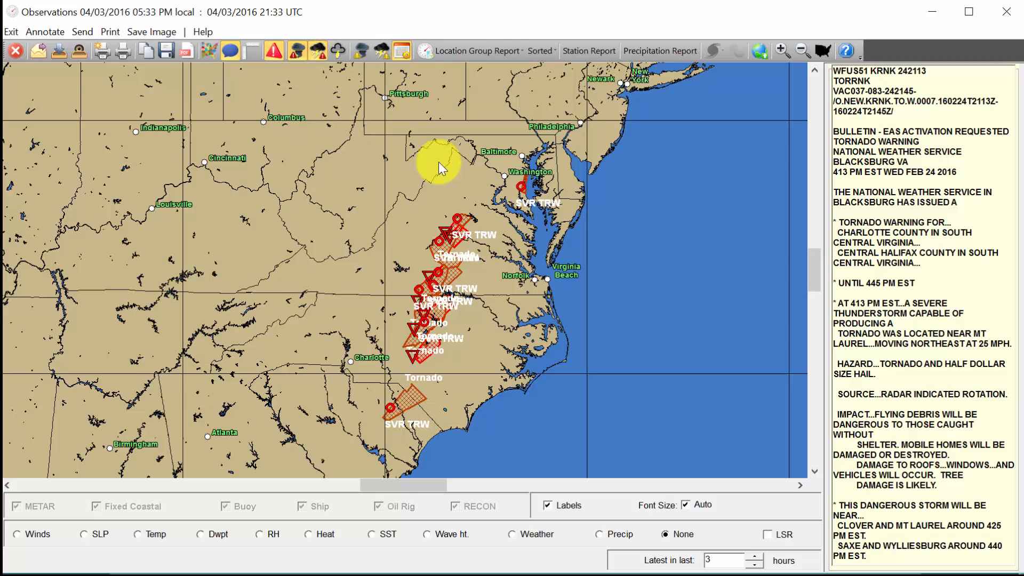
left_click(317, 56)
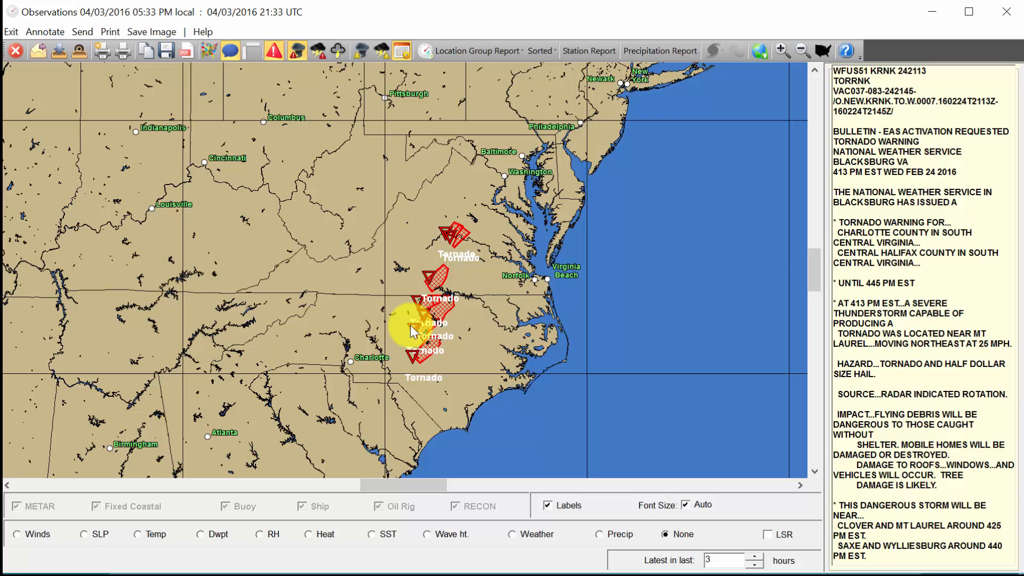
left_click_drag(387, 299, 473, 369)
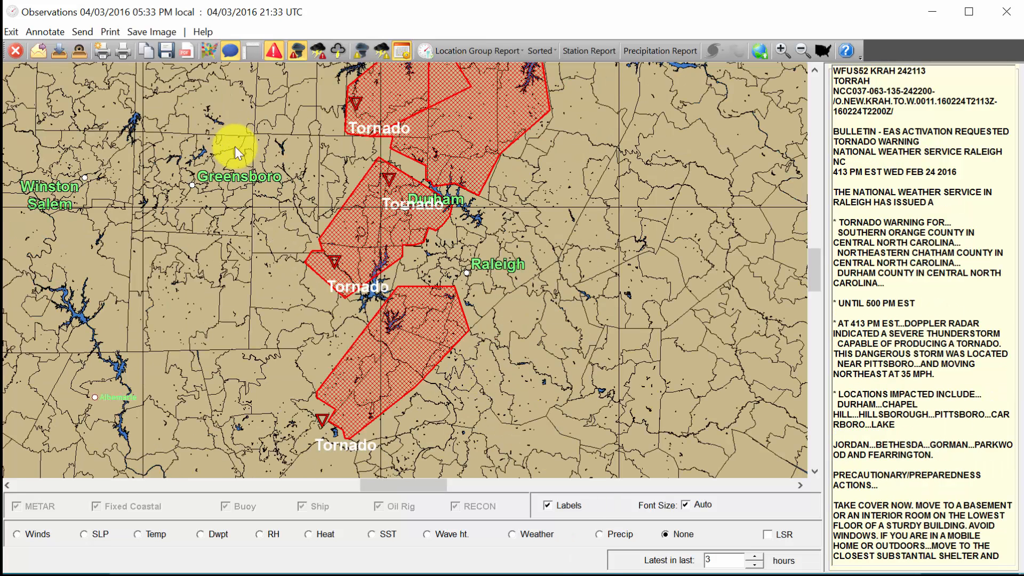
left_click_drag(235, 146, 615, 463)
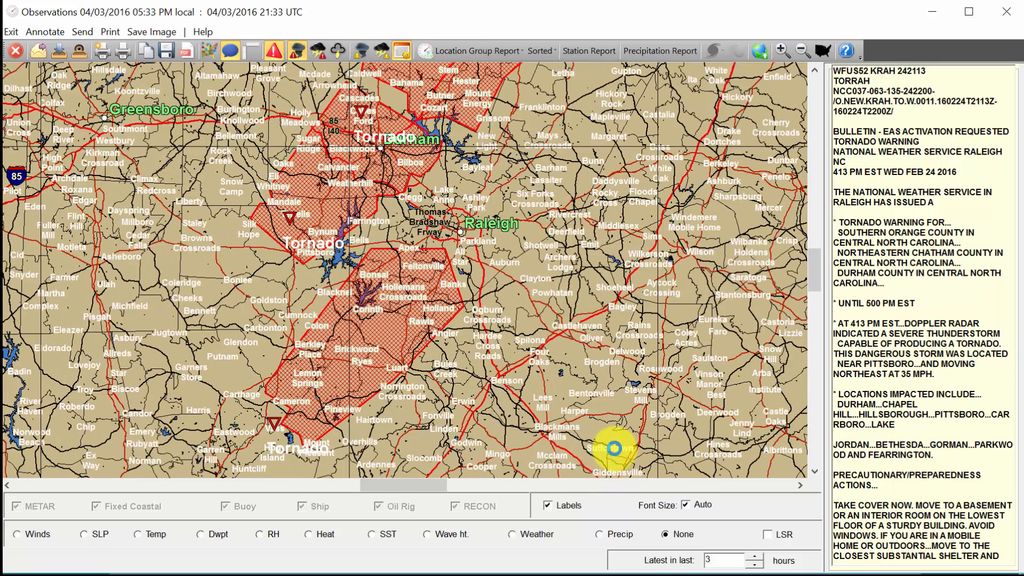
mouse_move(276, 423)
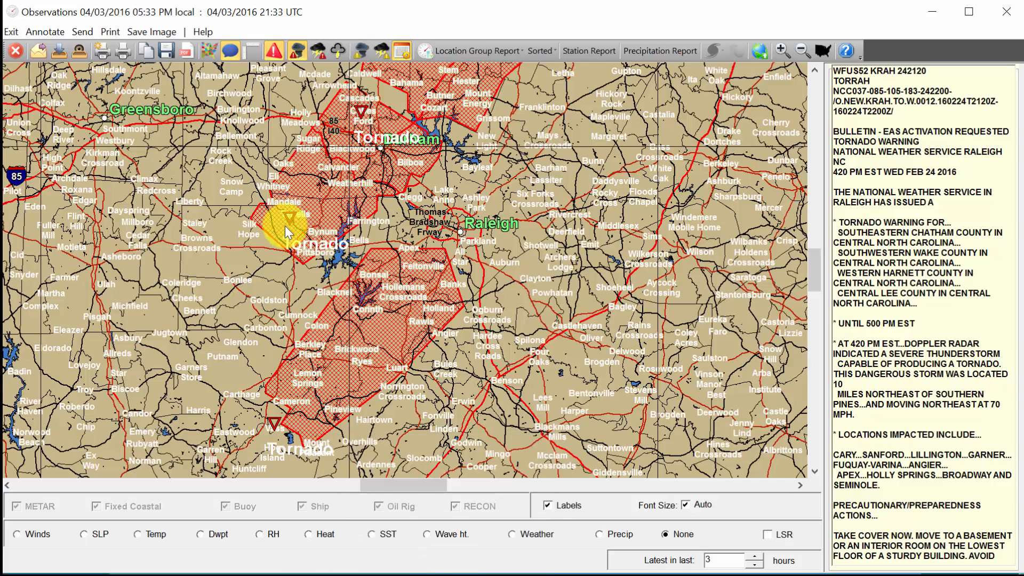
mouse_move(288, 222)
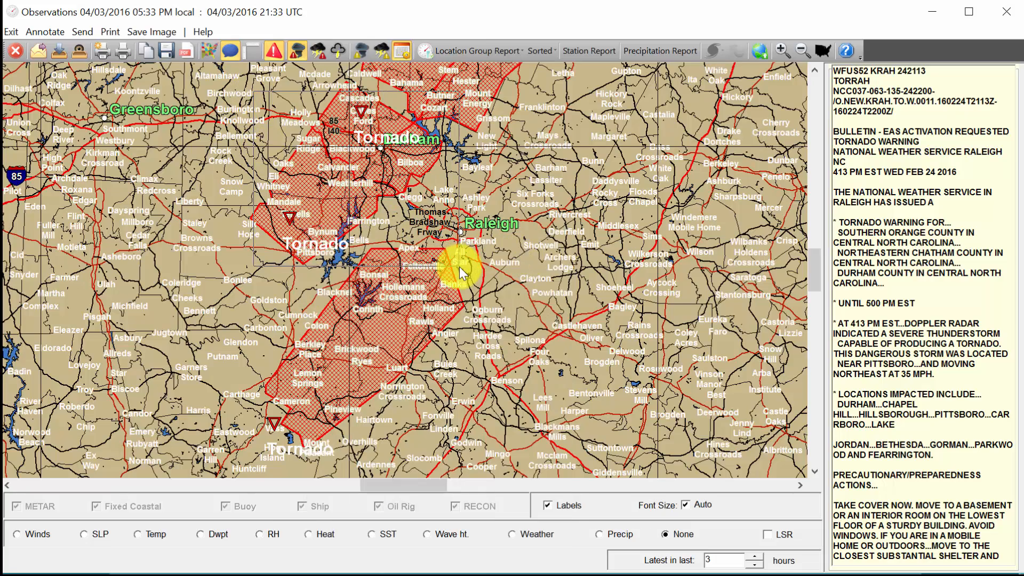
scroll(460, 266, "up", 2)
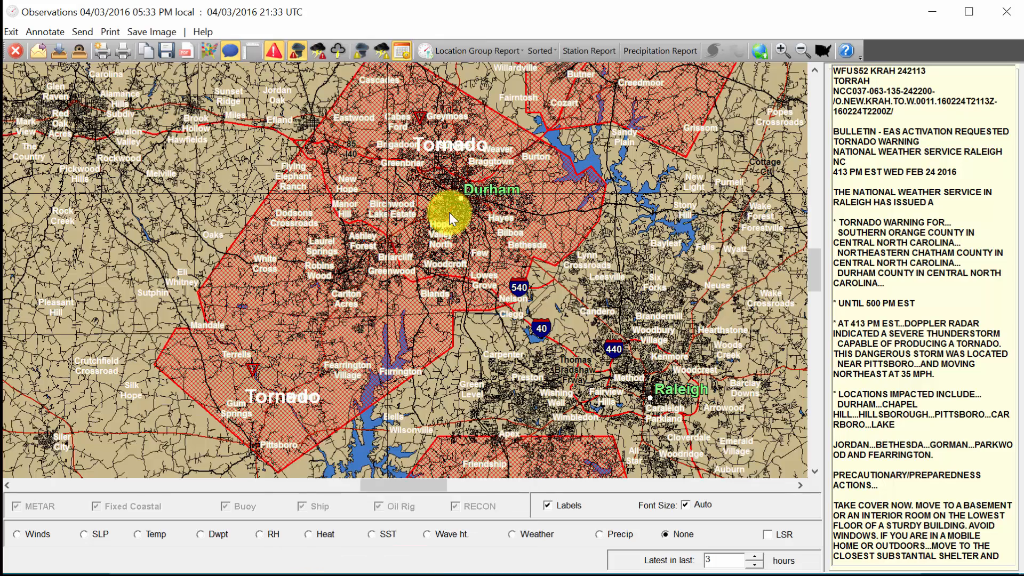
mouse_move(249, 369)
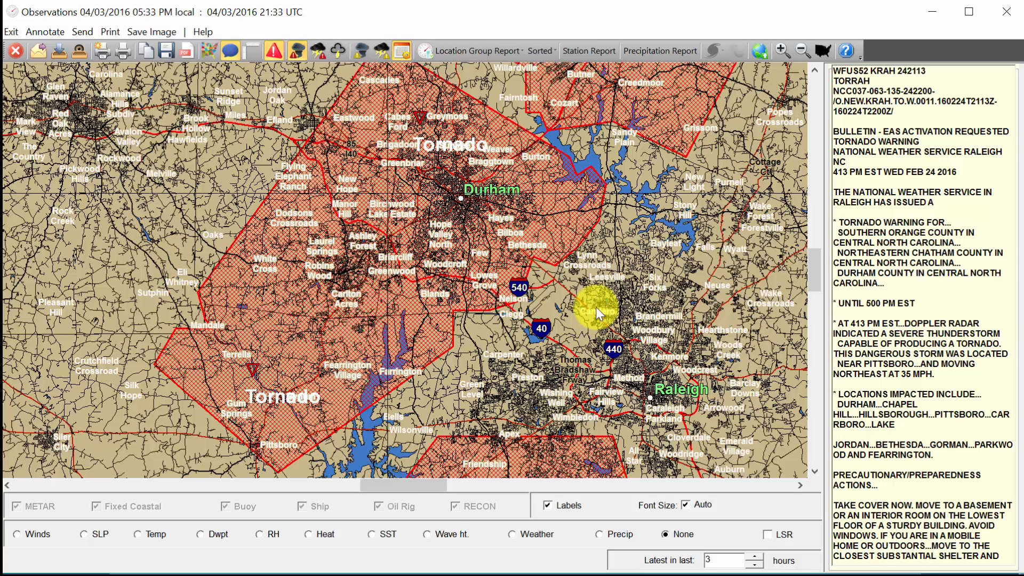
- Zoom the map out five steps to show Virginia and the Carolinas
left_click(797, 52)
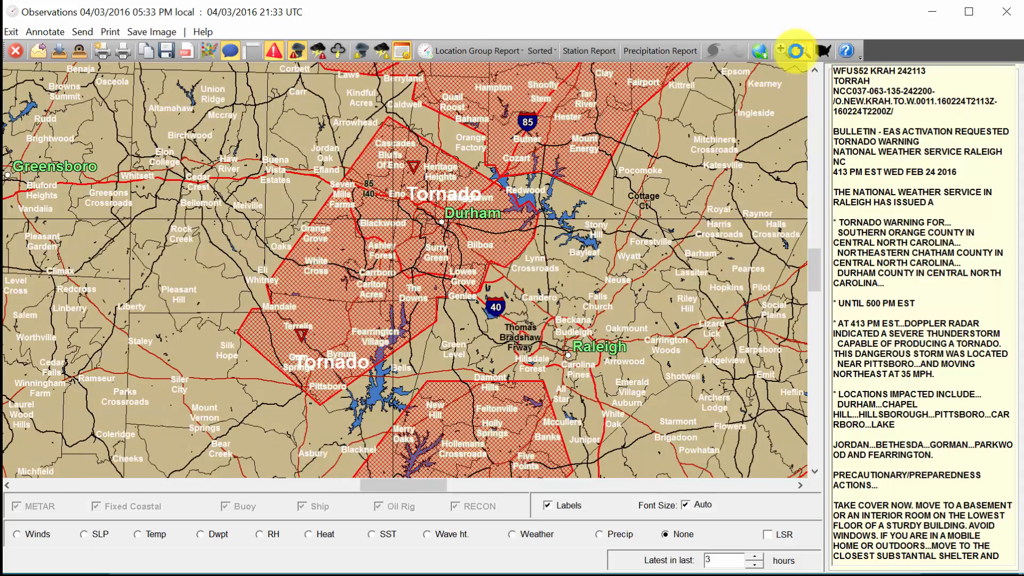
left_click(797, 51)
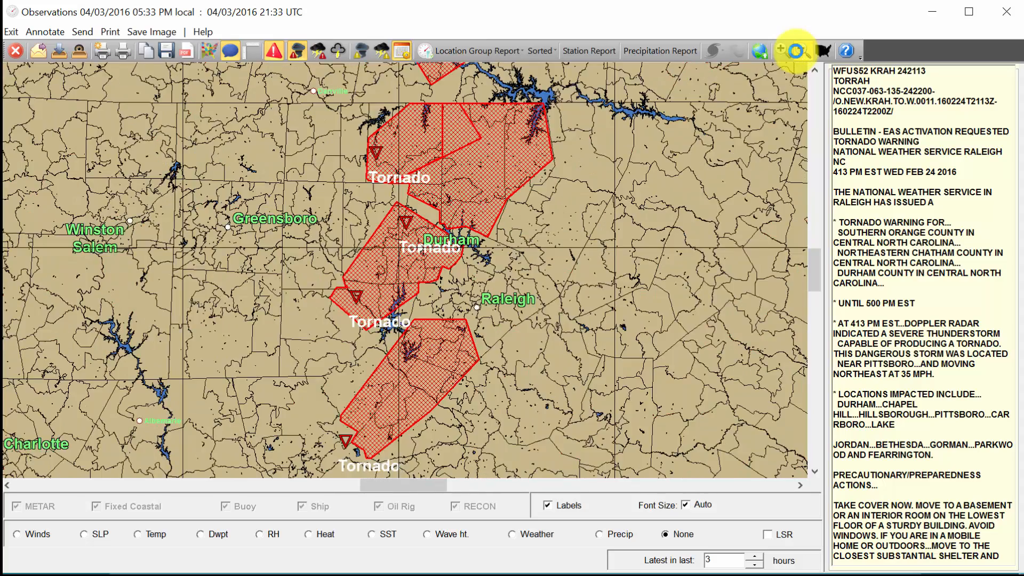
left_click(798, 53)
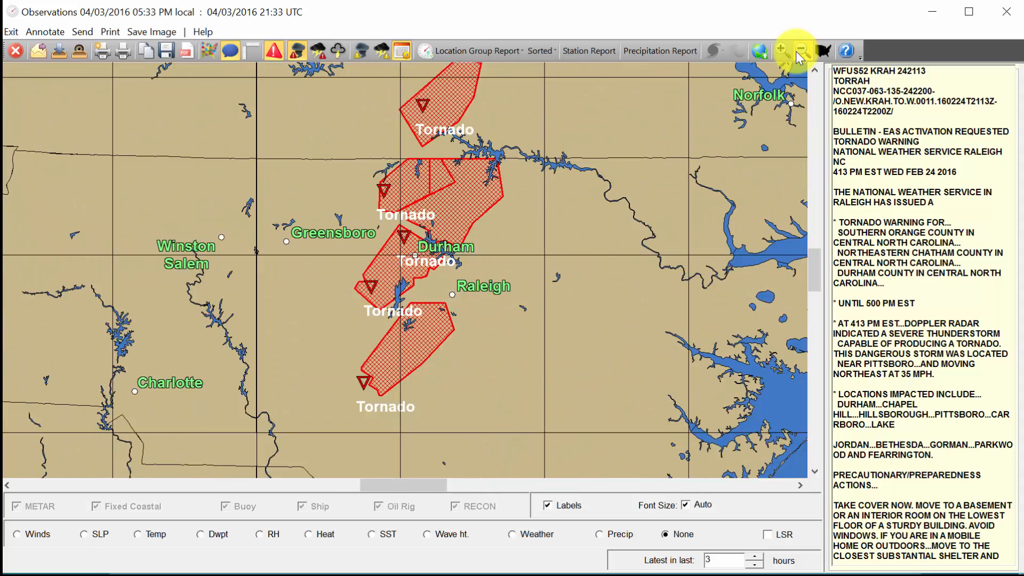
left_click(798, 53)
left_click(798, 53)
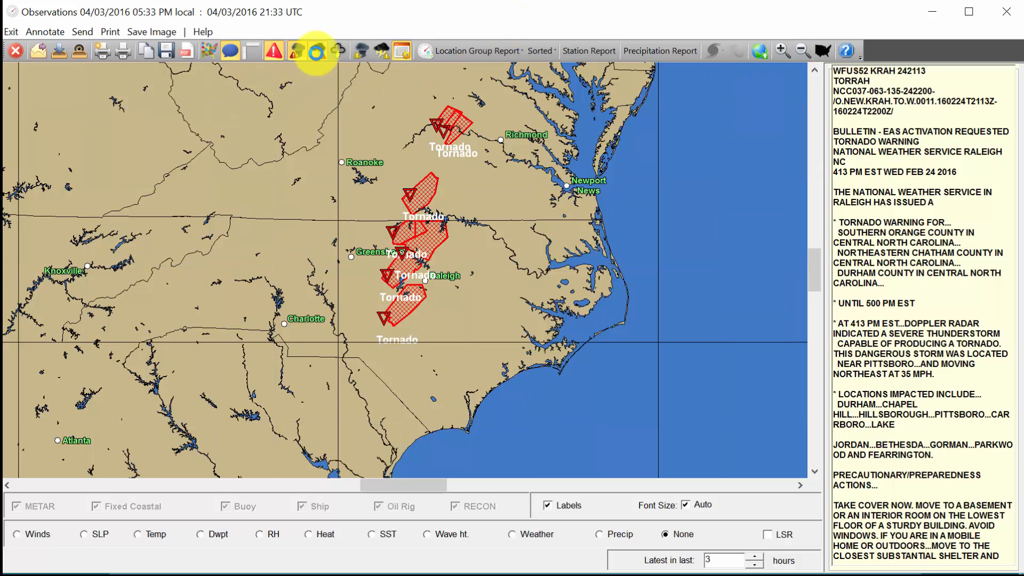
- Show severe thunderstorm warnings instead of tornado warnings and box-zoom onto them
left_click(298, 53)
left_click(318, 50)
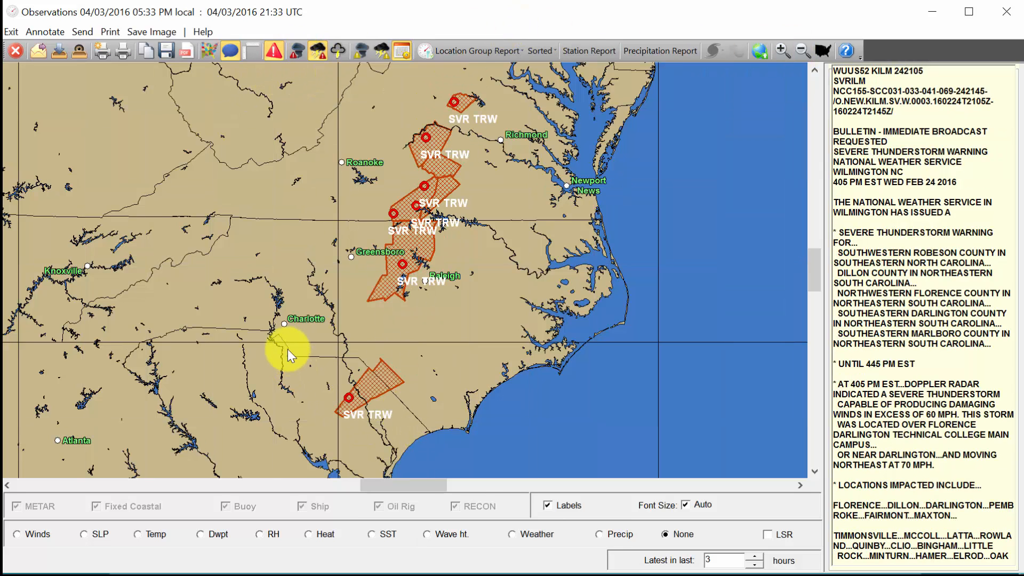
left_click_drag(293, 340, 433, 425)
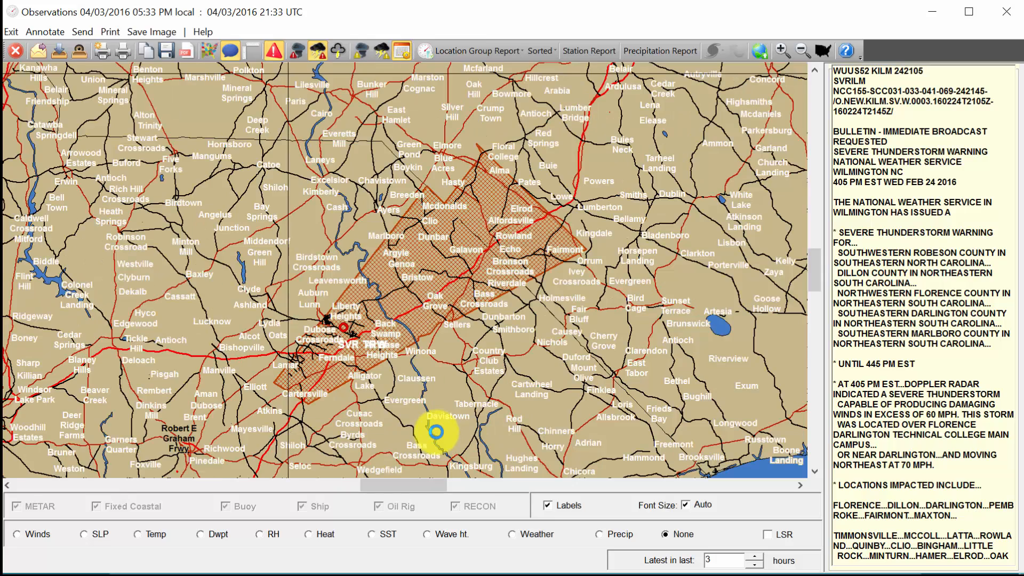
left_click_drag(249, 185, 654, 401)
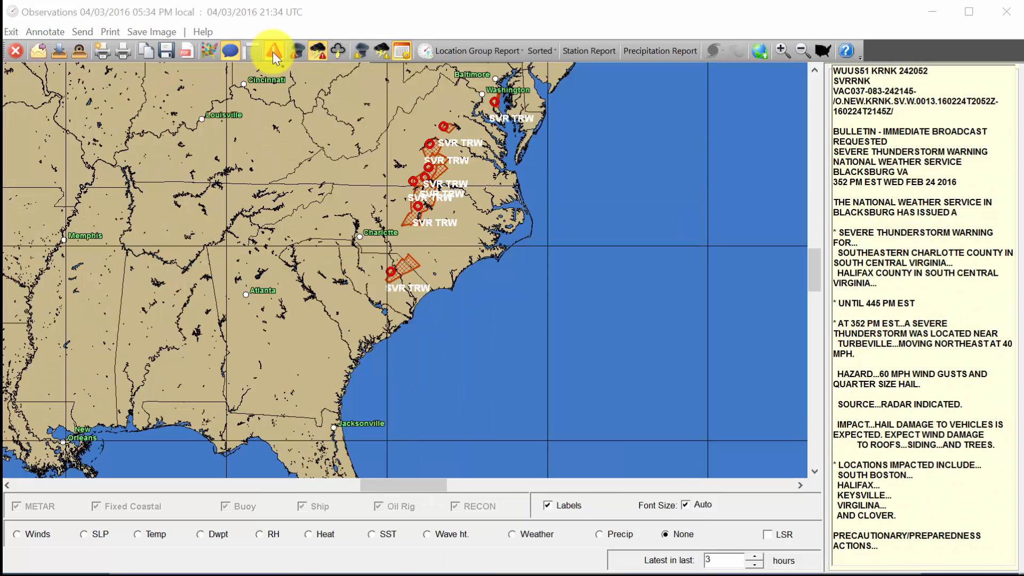
- Toggle the watch/warning display on and off, leaving the warning areas hidden
left_click(273, 52)
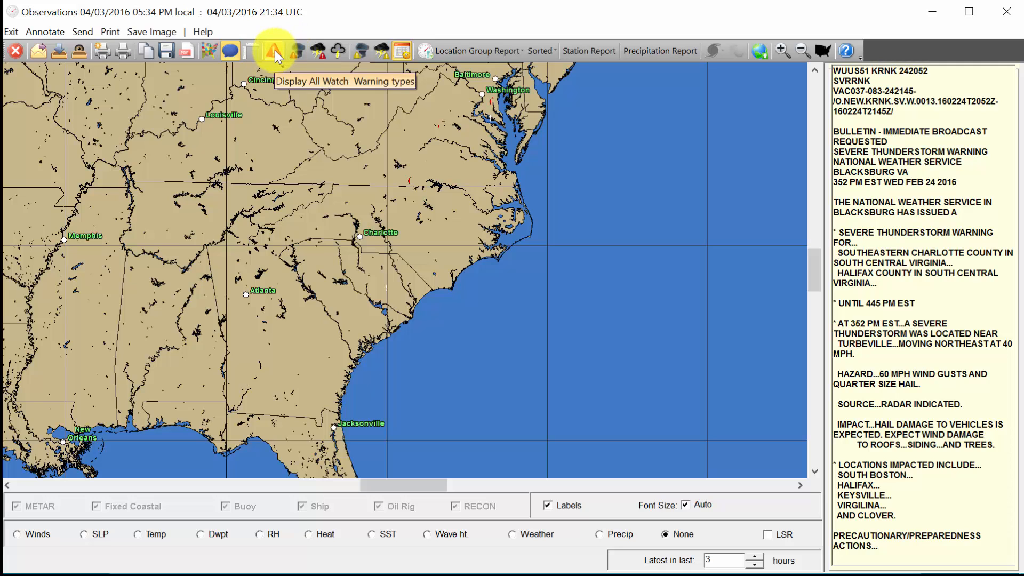
left_click(275, 51)
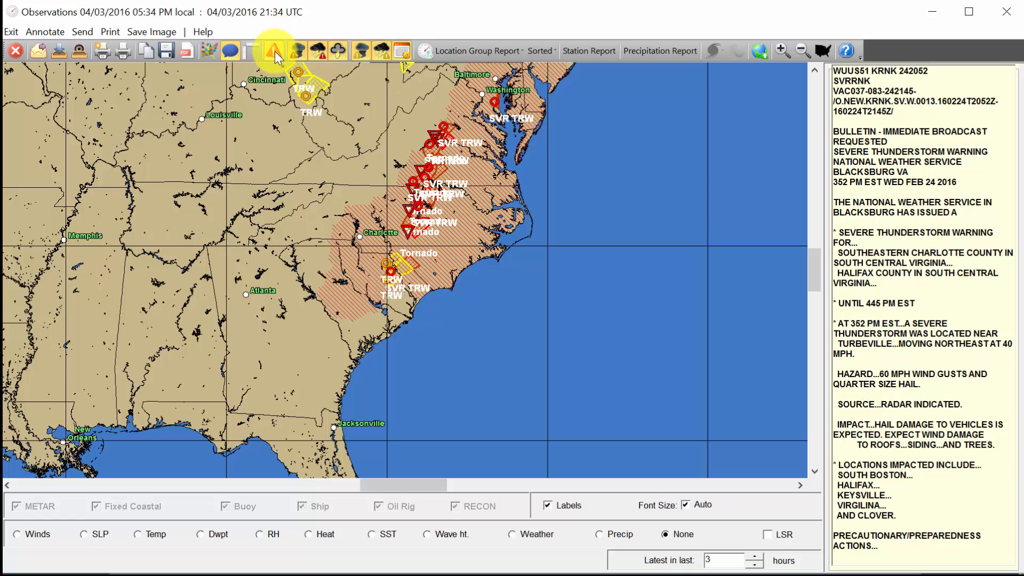
left_click(275, 54)
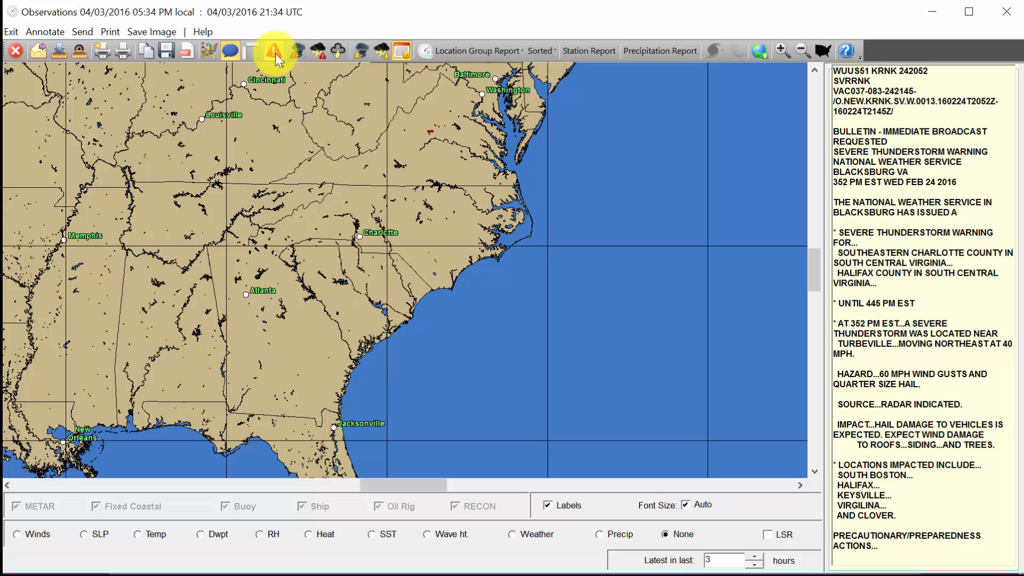
left_click(275, 53)
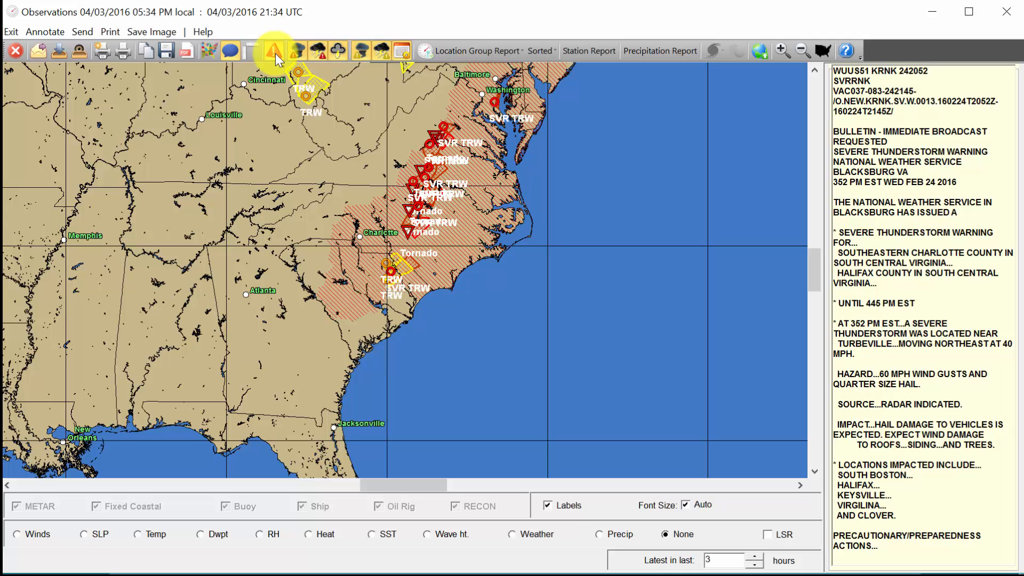
left_click(275, 53)
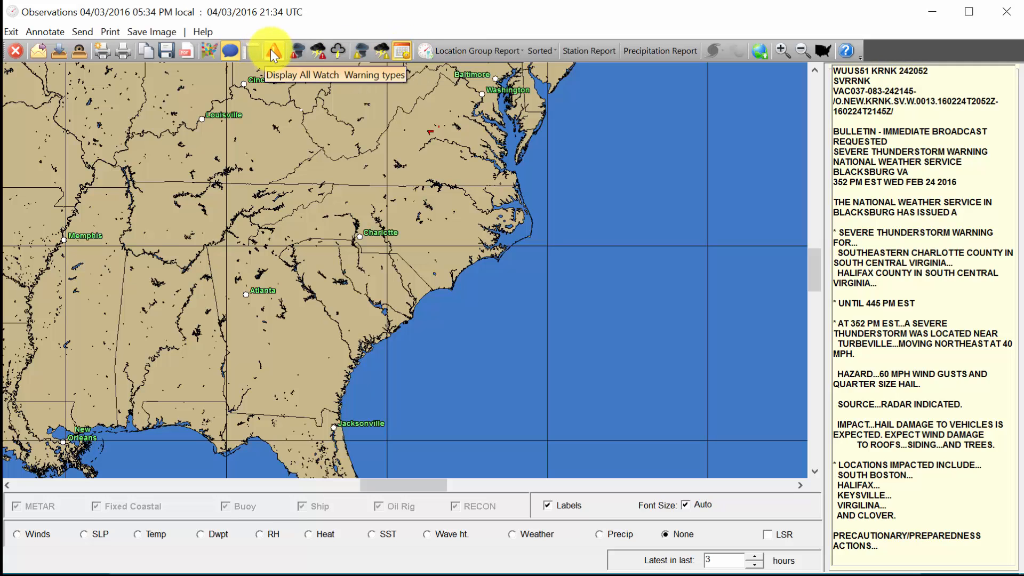
- Confirm the past-warnings date query, redisplay the warnings, and reopen the Post Analysis dialog
left_click(407, 53)
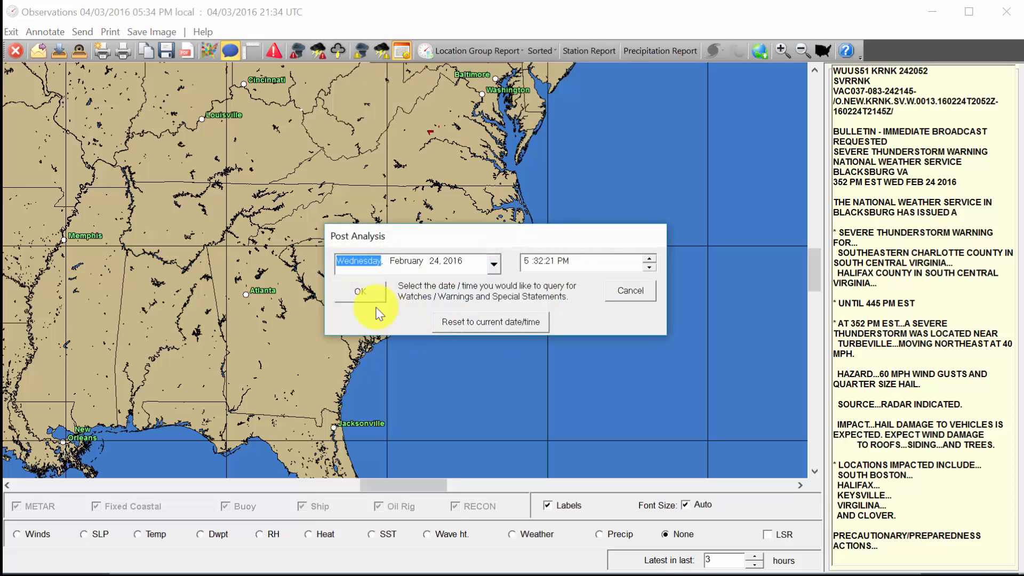
left_click(358, 291)
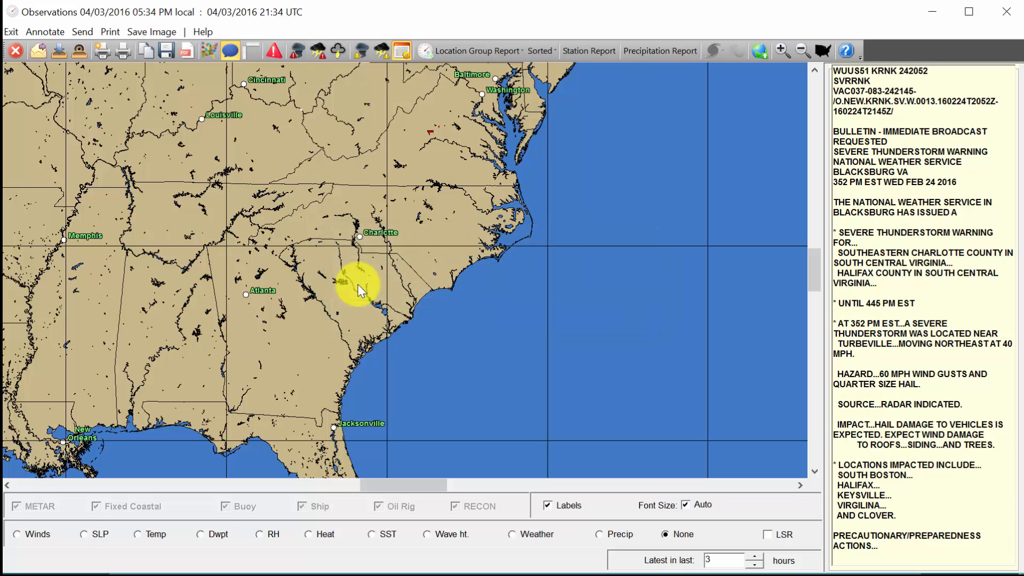
left_click(283, 53)
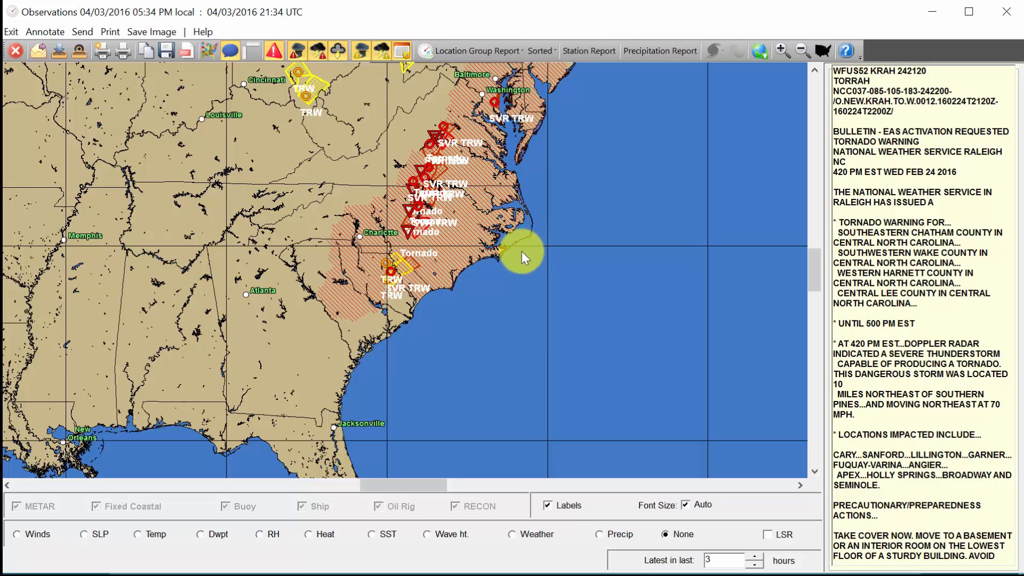
left_click(409, 48)
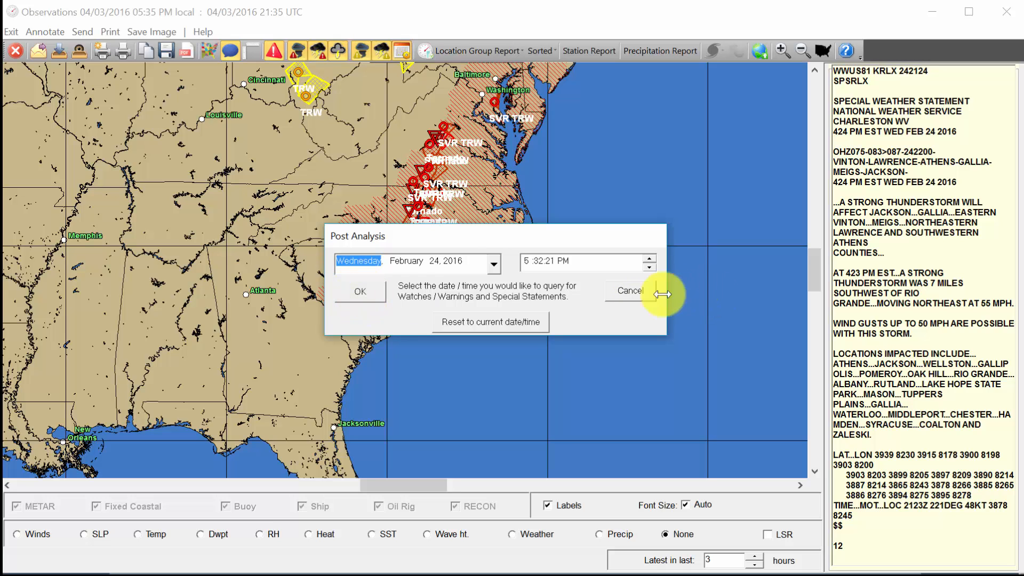
- Confirm the date to reload warnings and box-zoom into Washington and the Chesapeake Bay
left_click(367, 289)
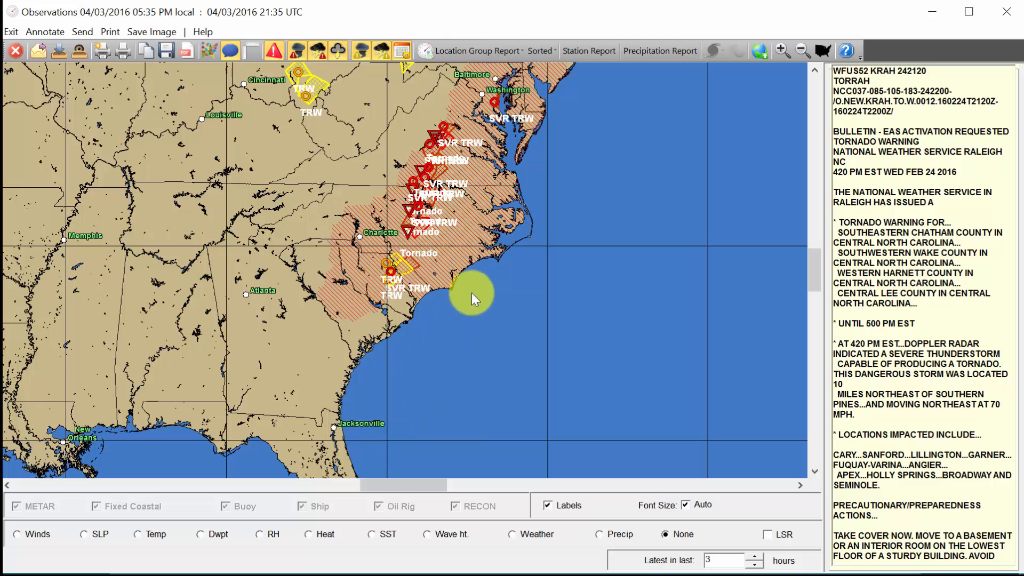
left_click(210, 52)
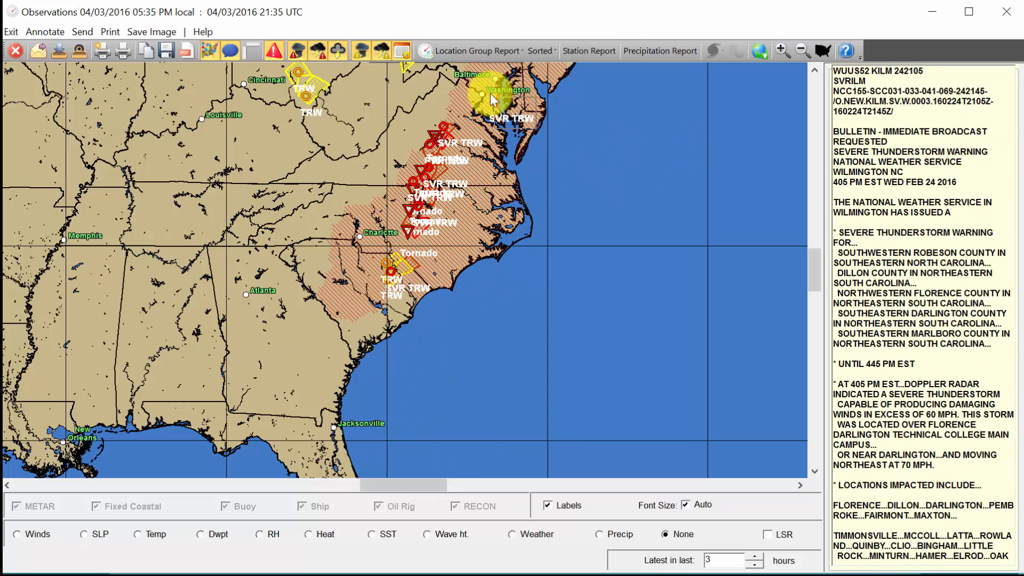
left_click_drag(490, 94, 470, 78)
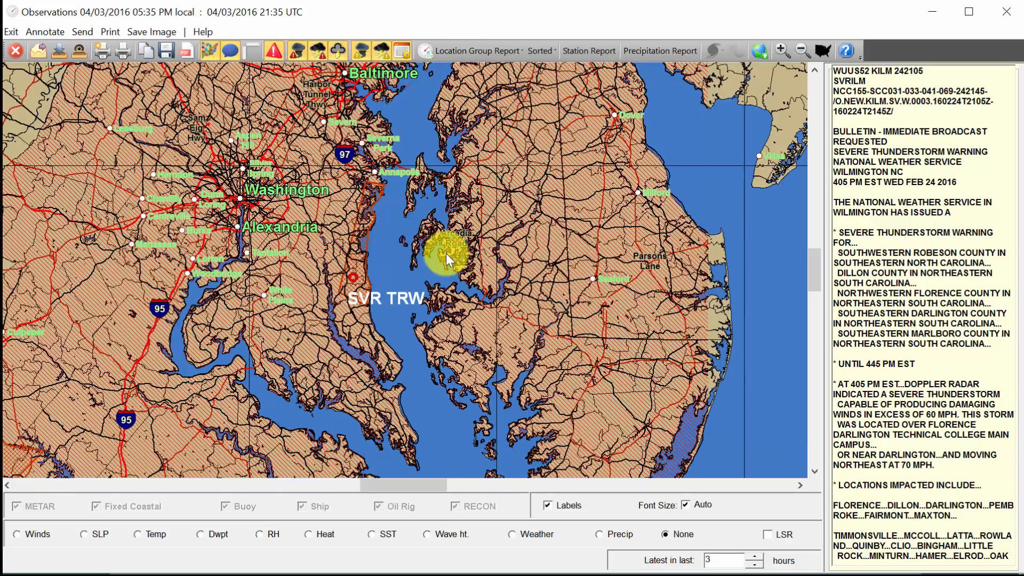
left_click_drag(267, 176, 487, 331)
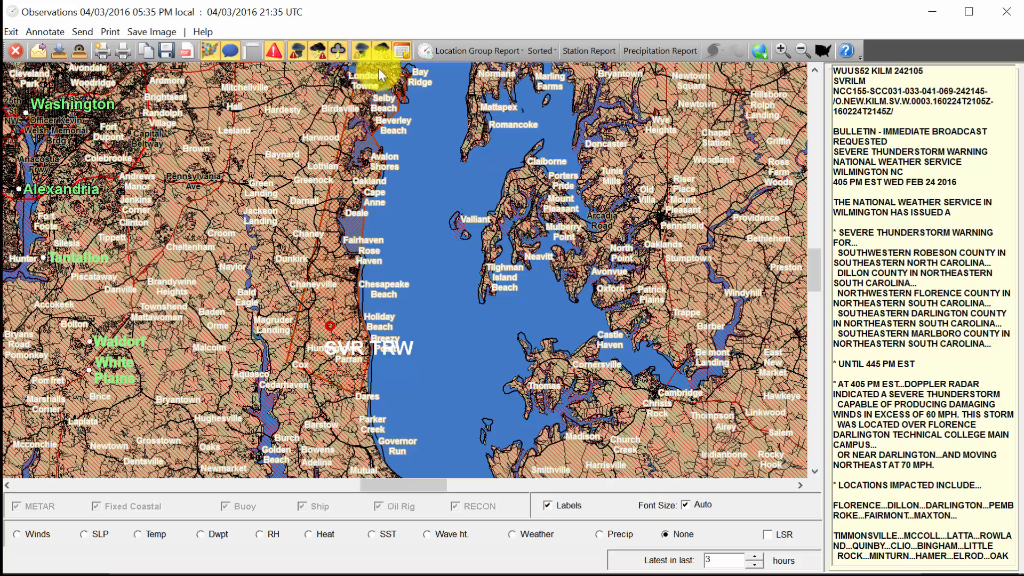
- Show only severe thunderstorm warnings, zoom onto the SVR polygon, and keep place labels on
left_click(361, 50)
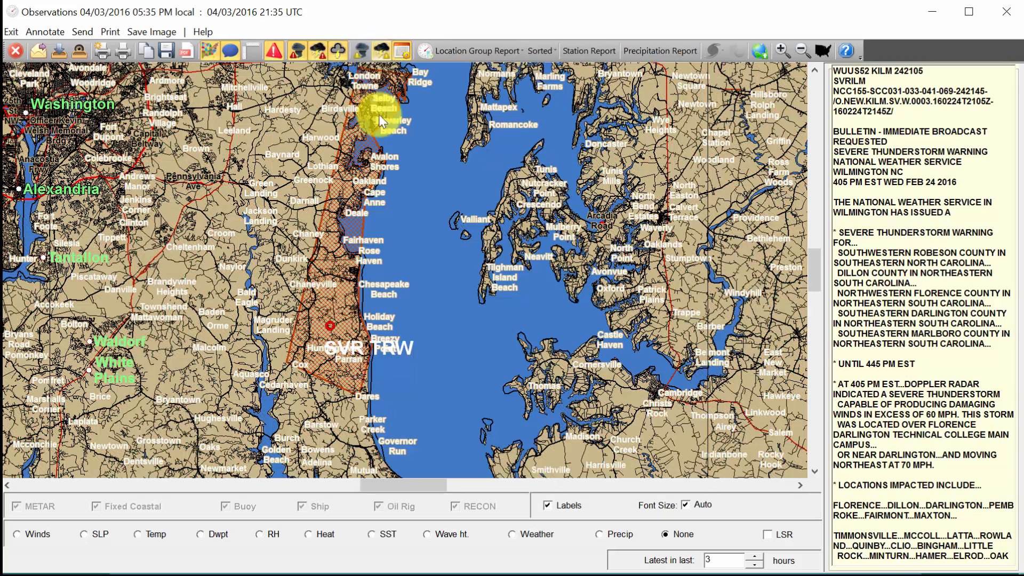
left_click_drag(241, 227, 434, 388)
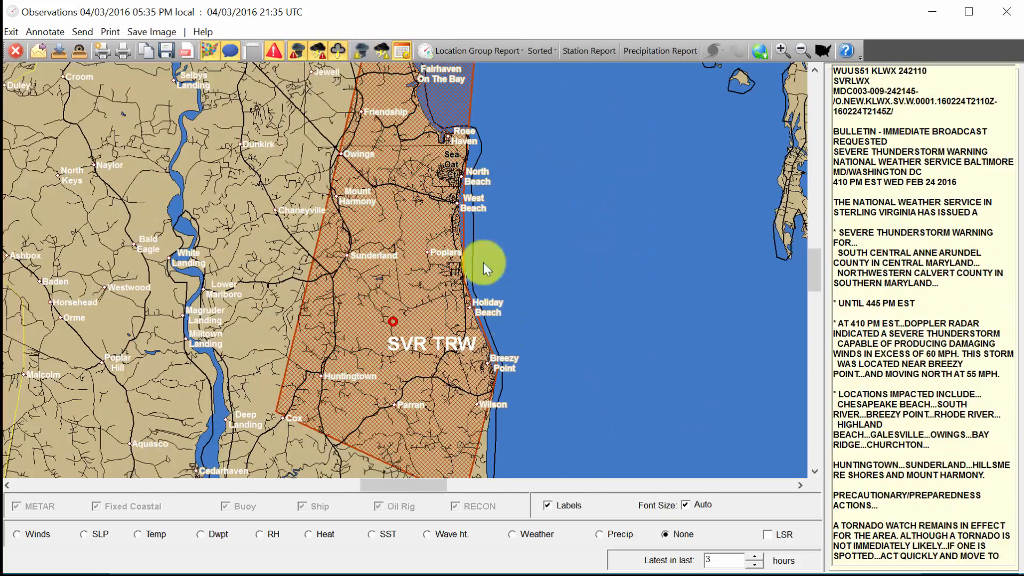
mouse_move(410, 360)
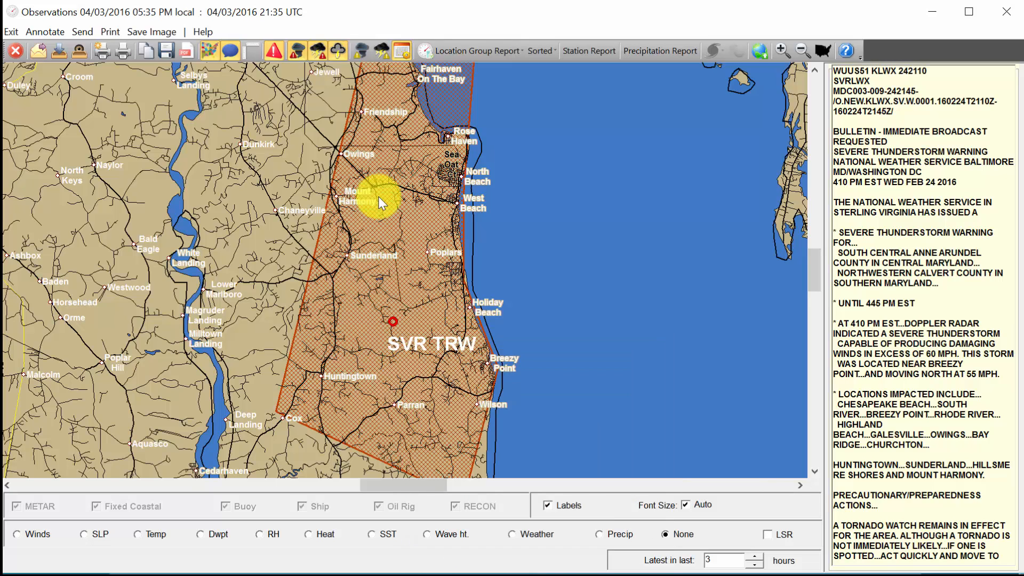
left_click(534, 513)
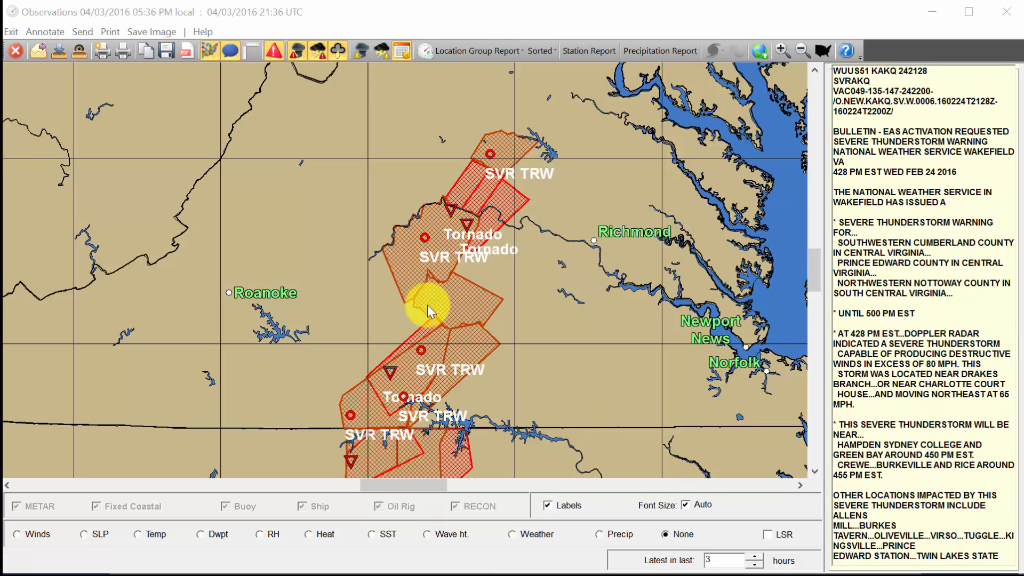
- Check LSR to add local storm reports and uncheck Labels on the central Virginia map
mouse_move(414, 445)
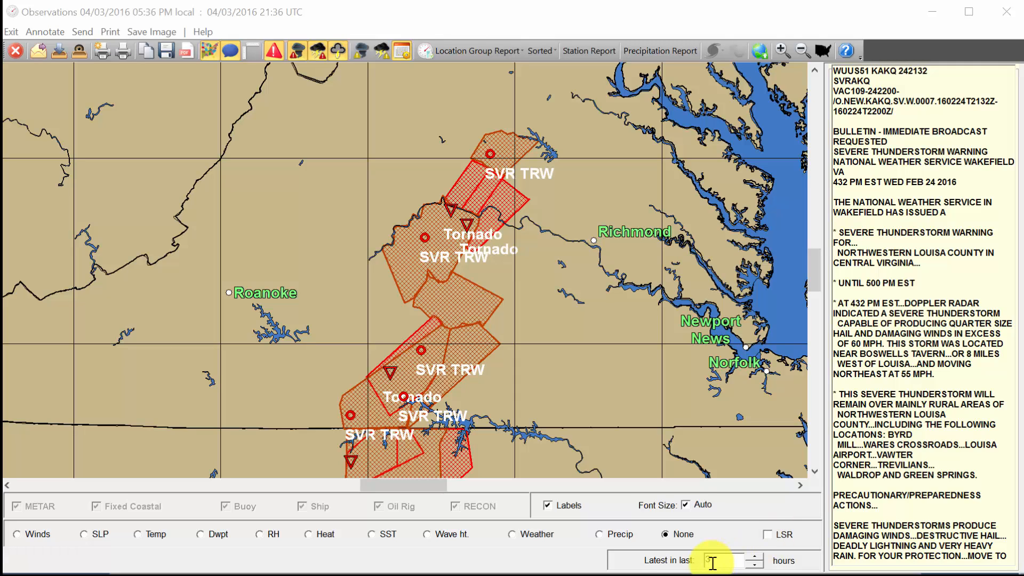
left_click(772, 541)
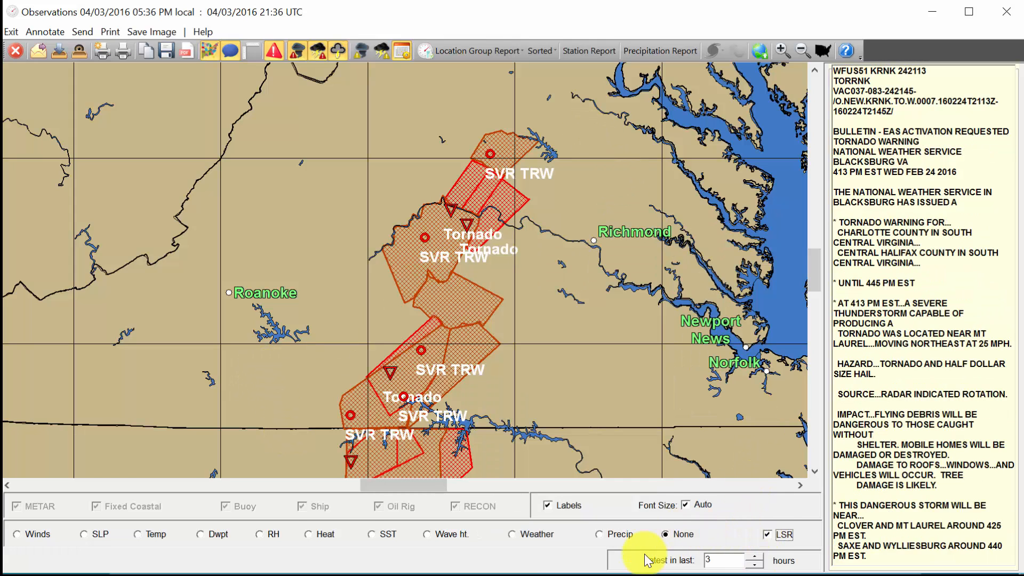
left_click(565, 511)
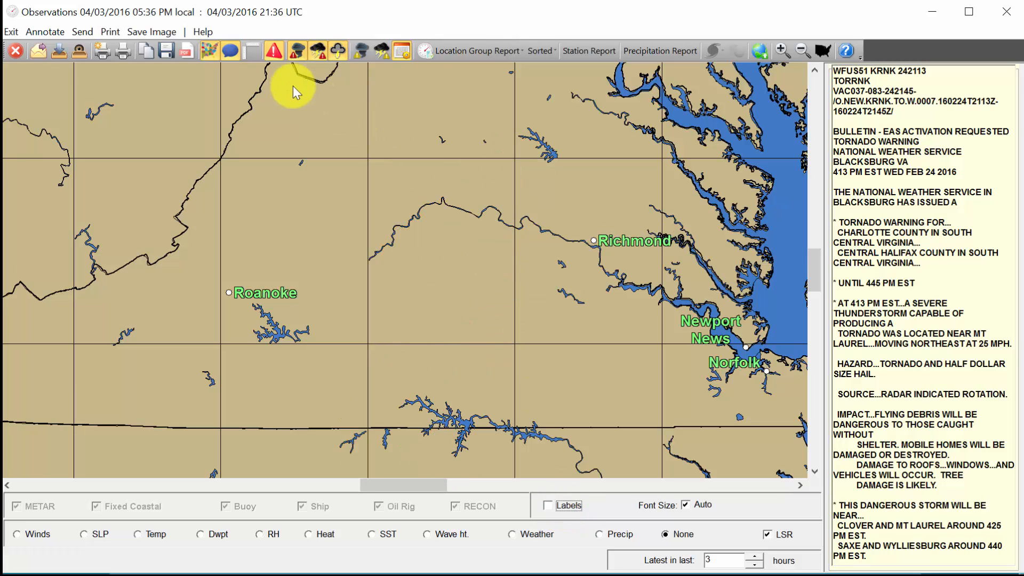
- Bring back the warning polygons and turn the place labels back on
left_click(275, 52)
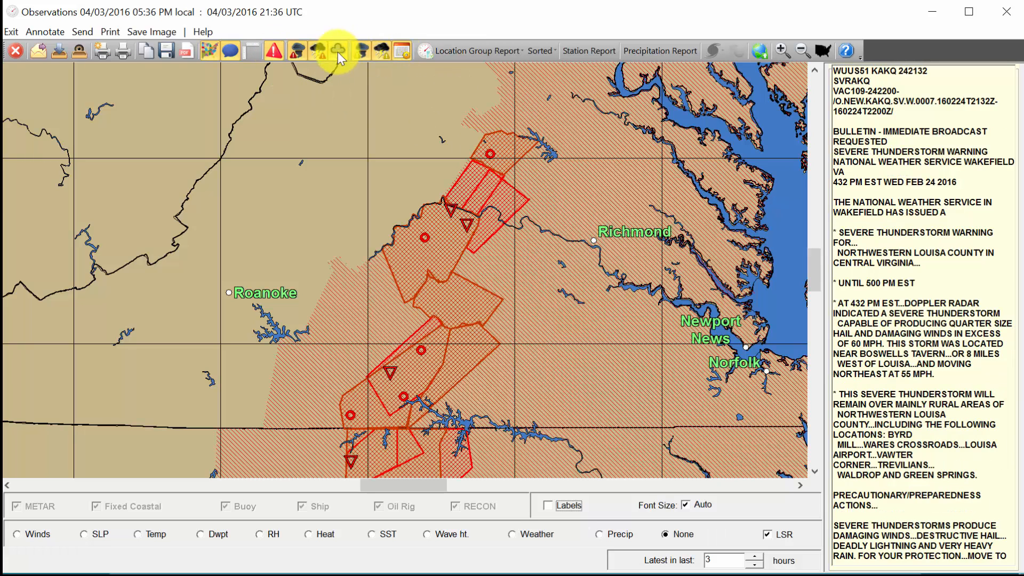
mouse_move(465, 226)
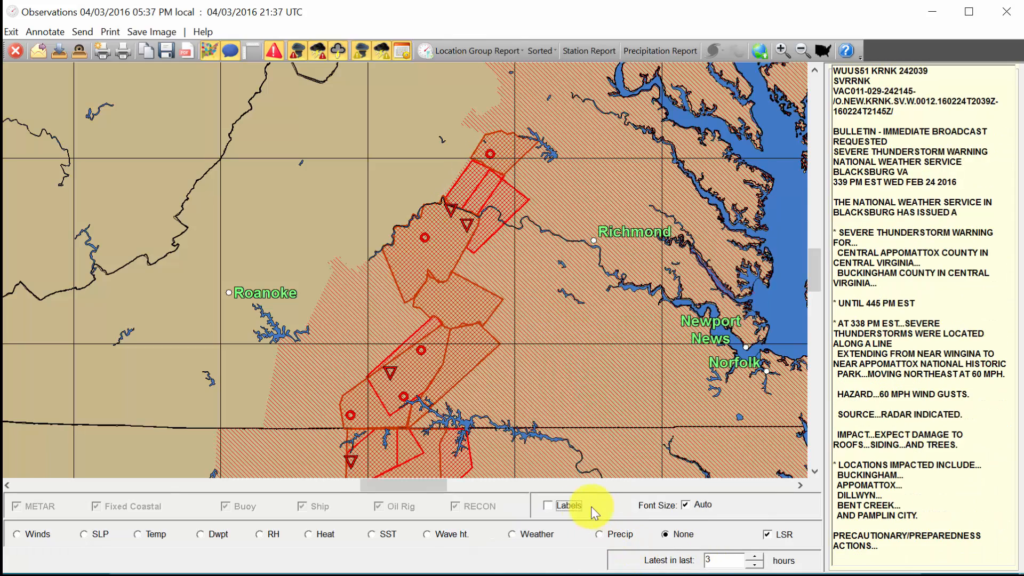
left_click(581, 508)
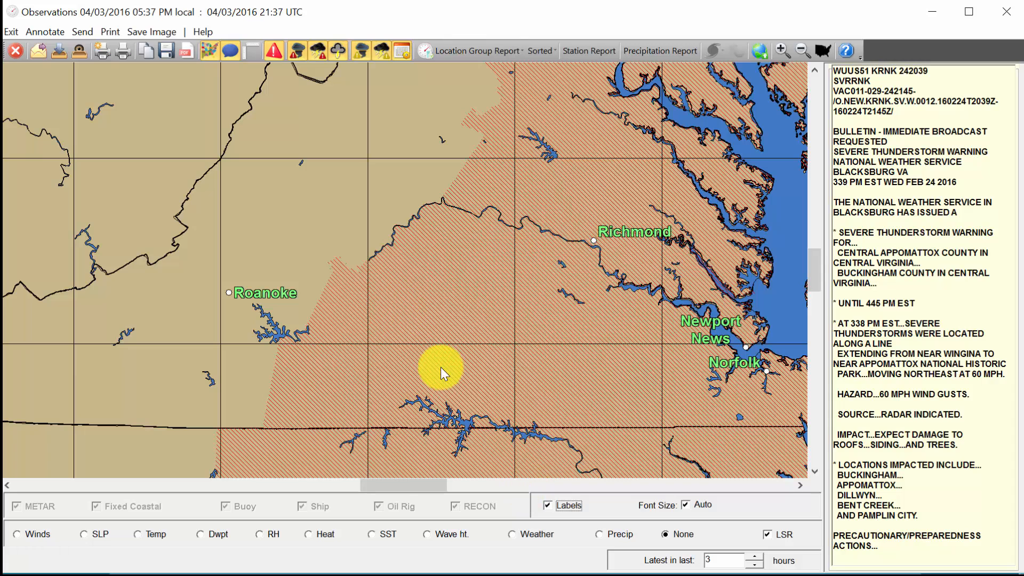
left_click(278, 50)
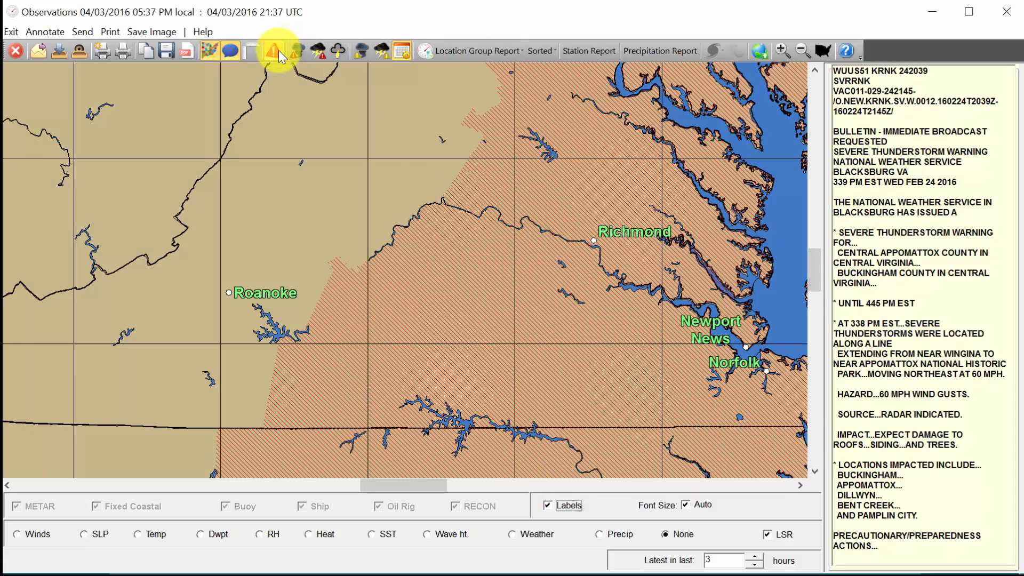
mouse_move(451, 261)
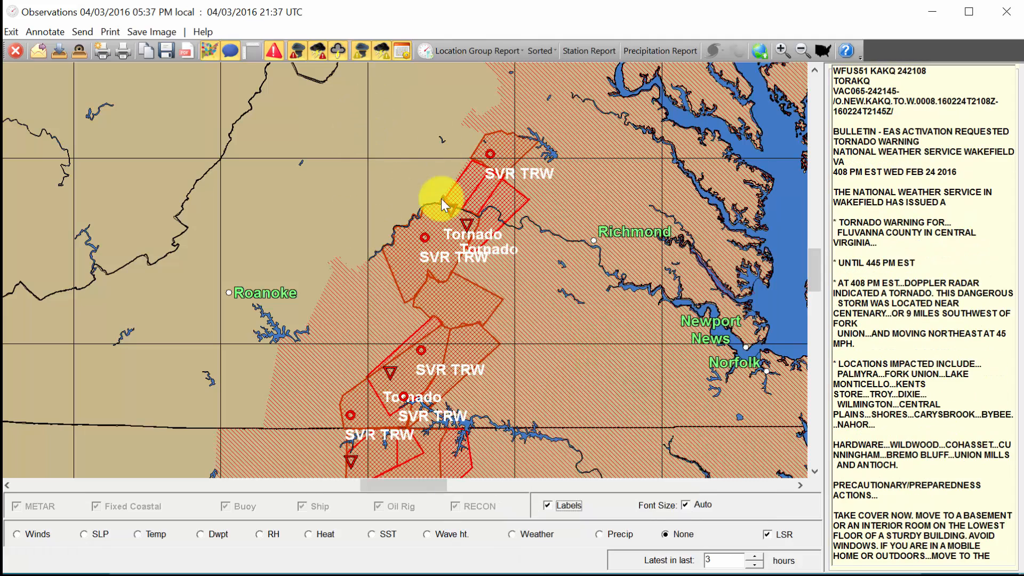
- Reload warnings via the Post Analysis query, then reset it to the current date and time
left_click(401, 50)
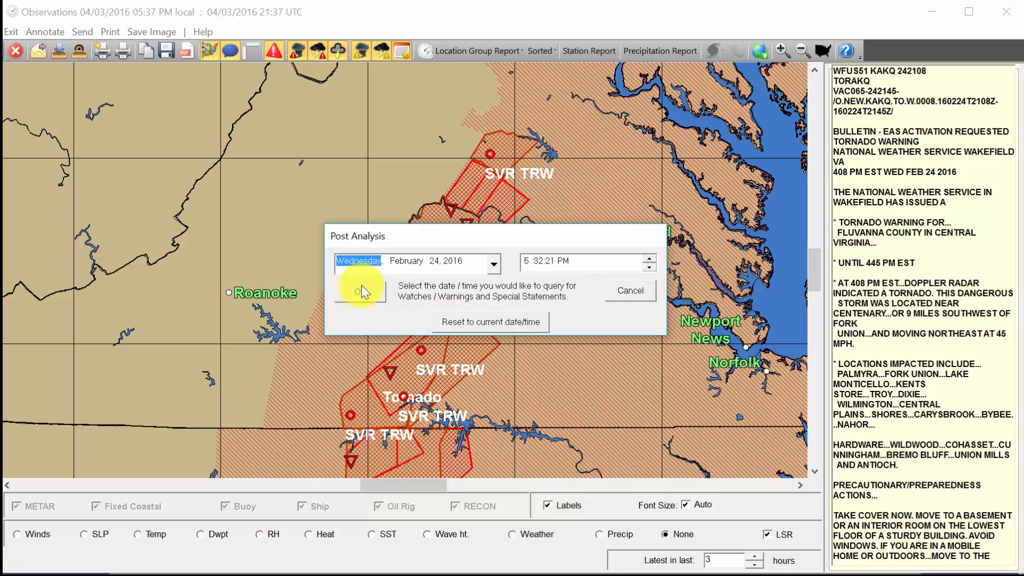
left_click_drag(501, 235, 485, 168)
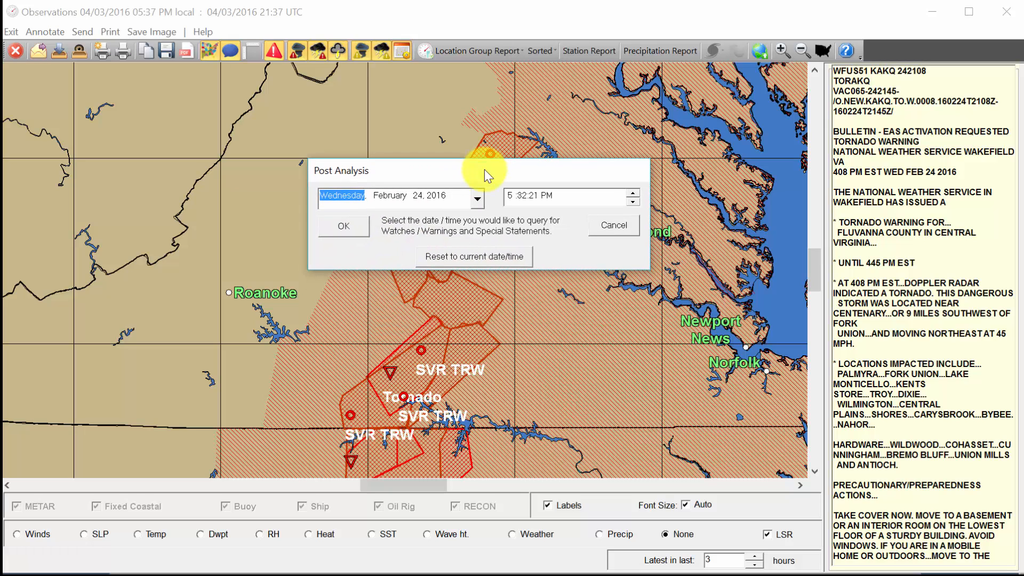
left_click(335, 229)
mouse_move(482, 315)
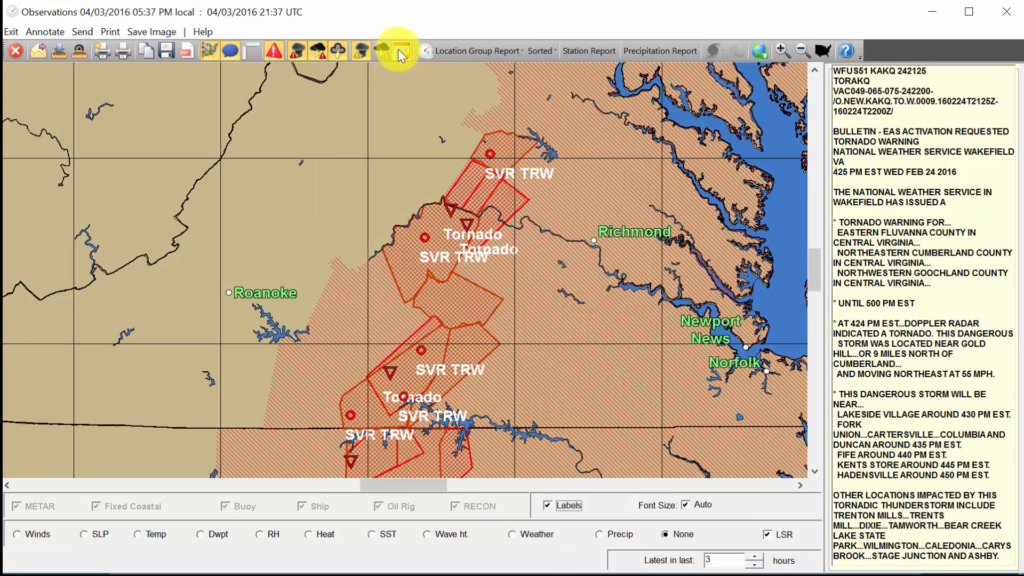
left_click(402, 51)
left_click(501, 322)
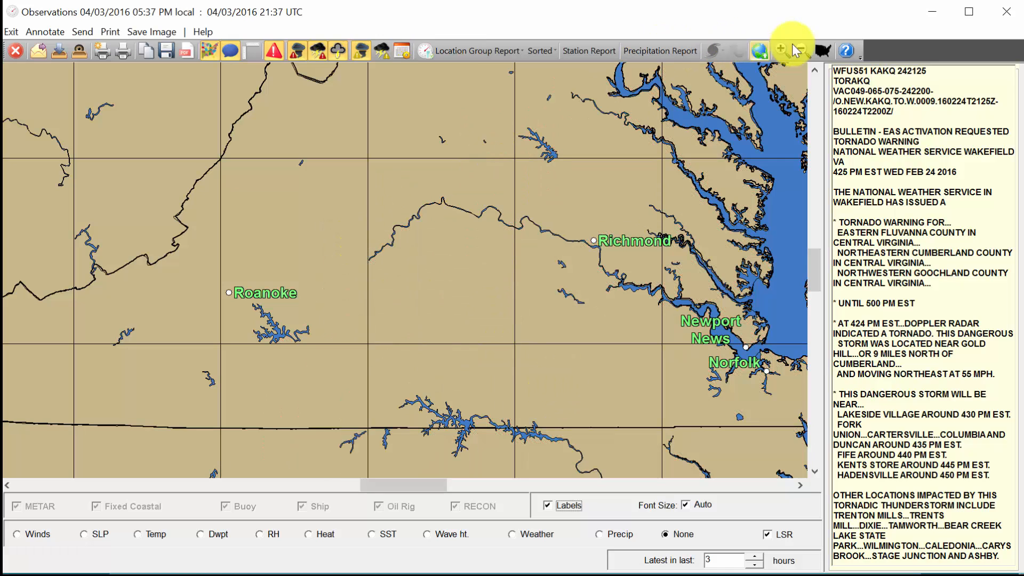
- Zoom out, zoom into the New England wind-damage reports, and uncheck their labels
left_click(814, 53)
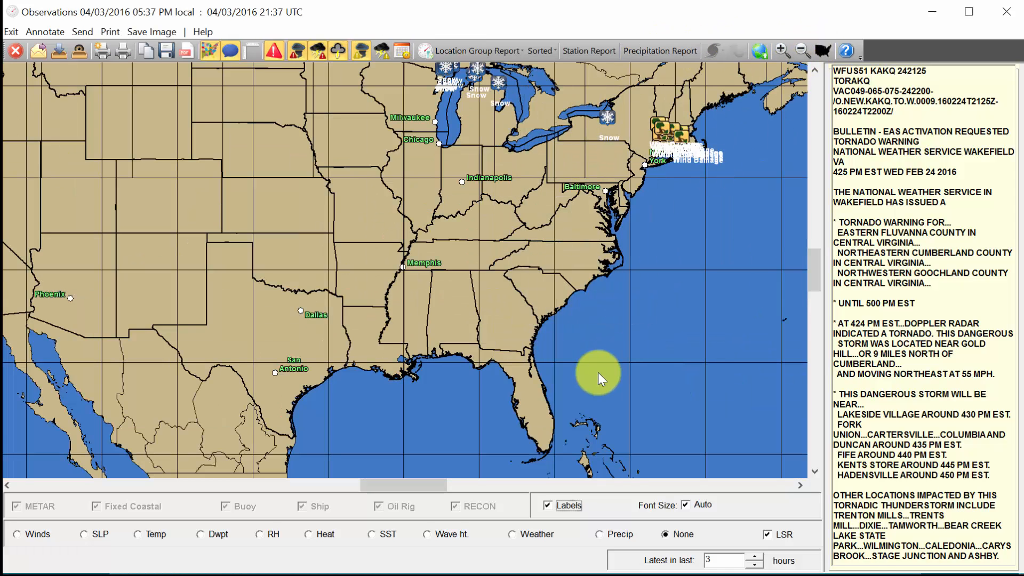
left_click(673, 138)
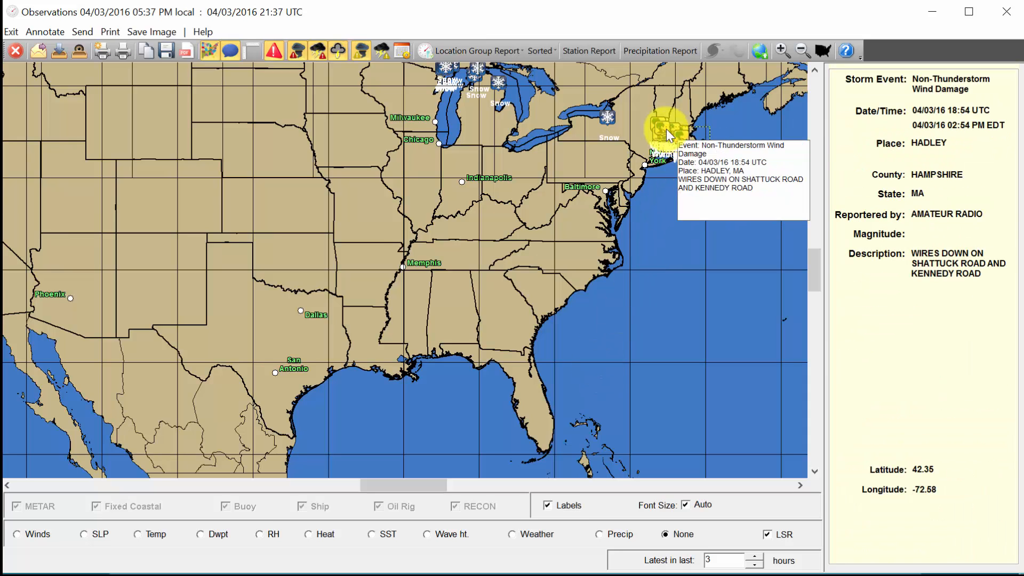
left_click(706, 158)
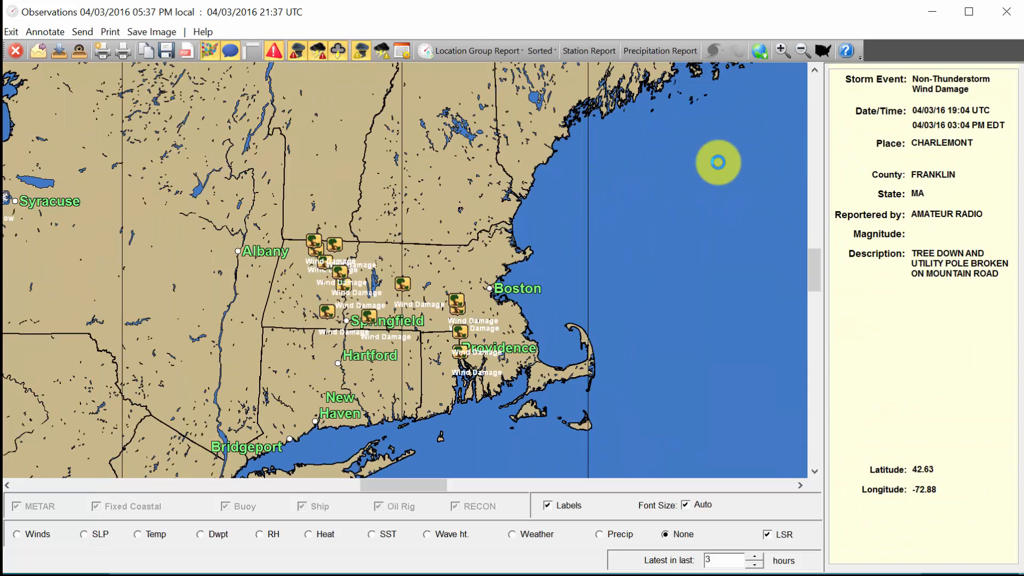
left_click(570, 511)
mouse_move(464, 365)
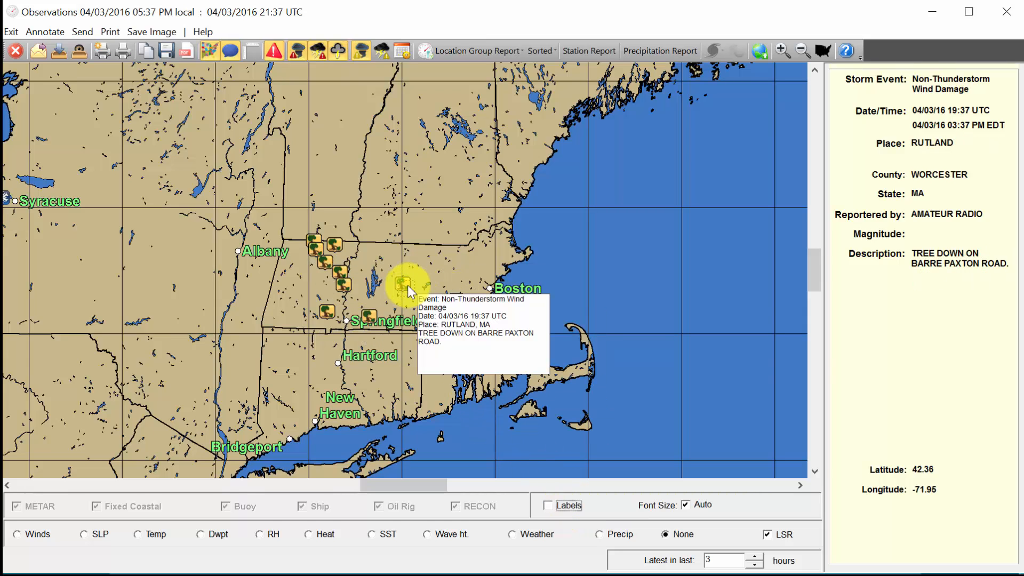
mouse_move(340, 272)
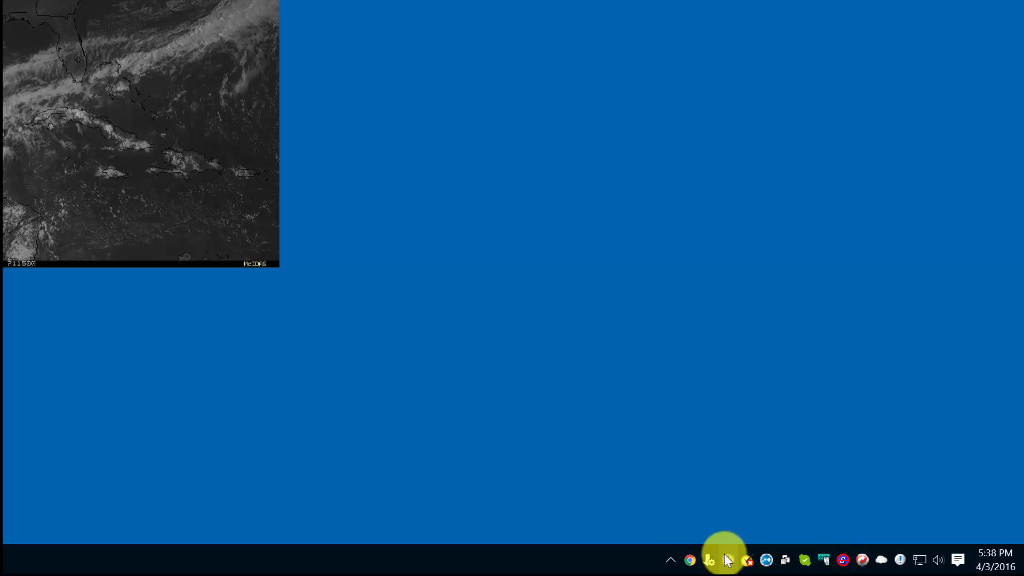
mouse_move(729, 563)
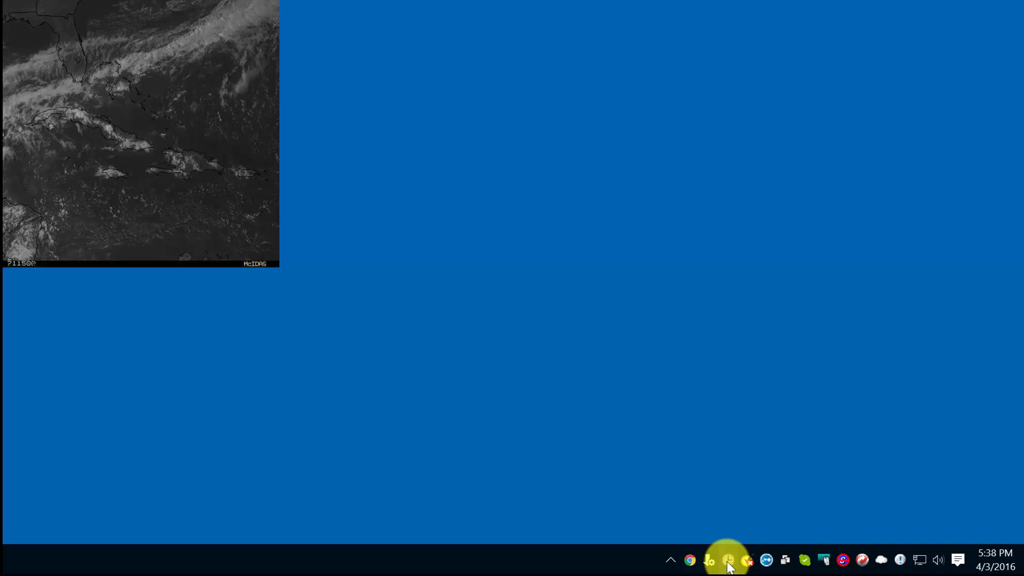
left_click(729, 562)
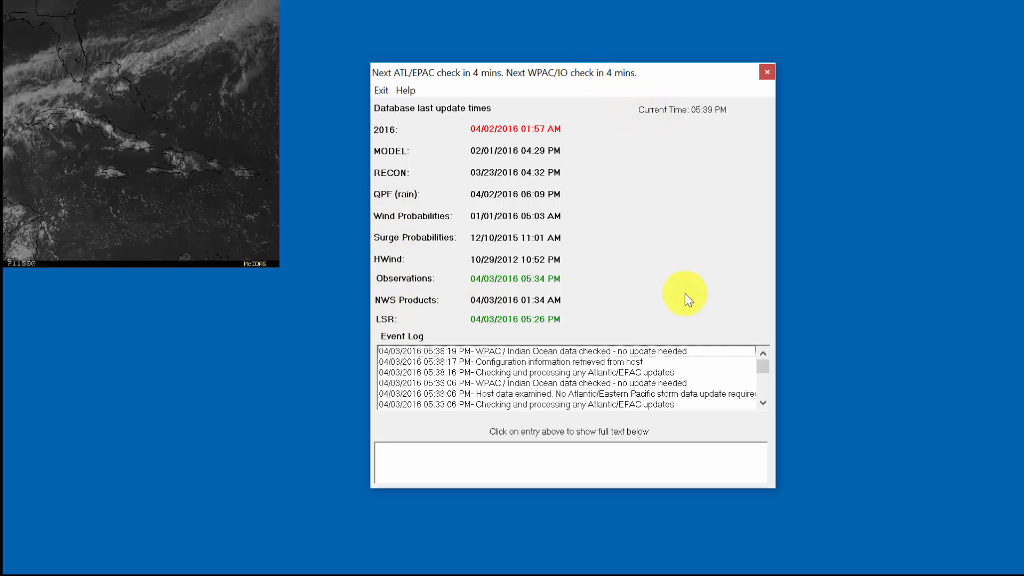
left_click(767, 72)
mouse_move(843, 567)
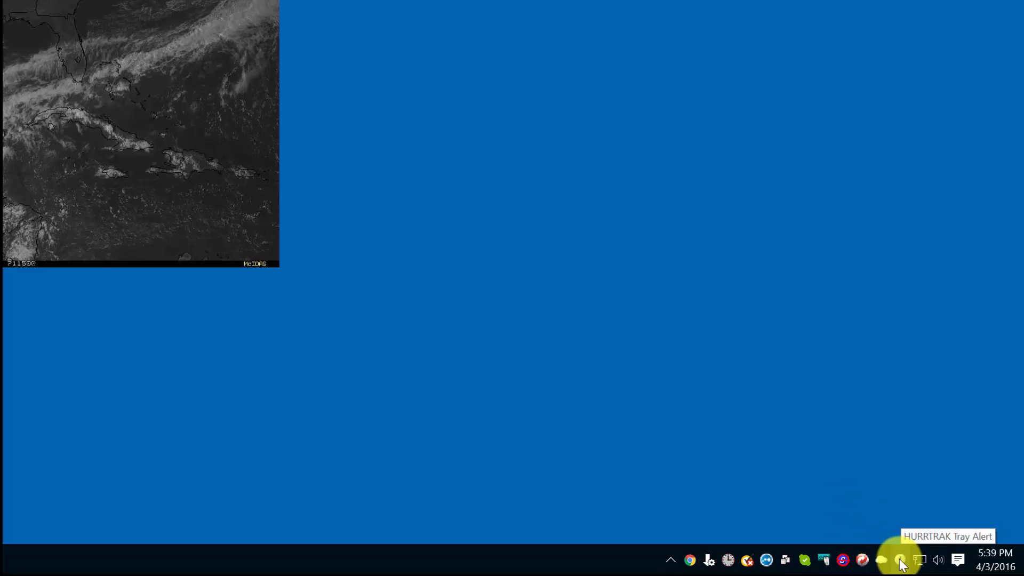
- Redisplay the last tray alert message from the HURRTRAK tray icon, then dismiss it
right_click(899, 559)
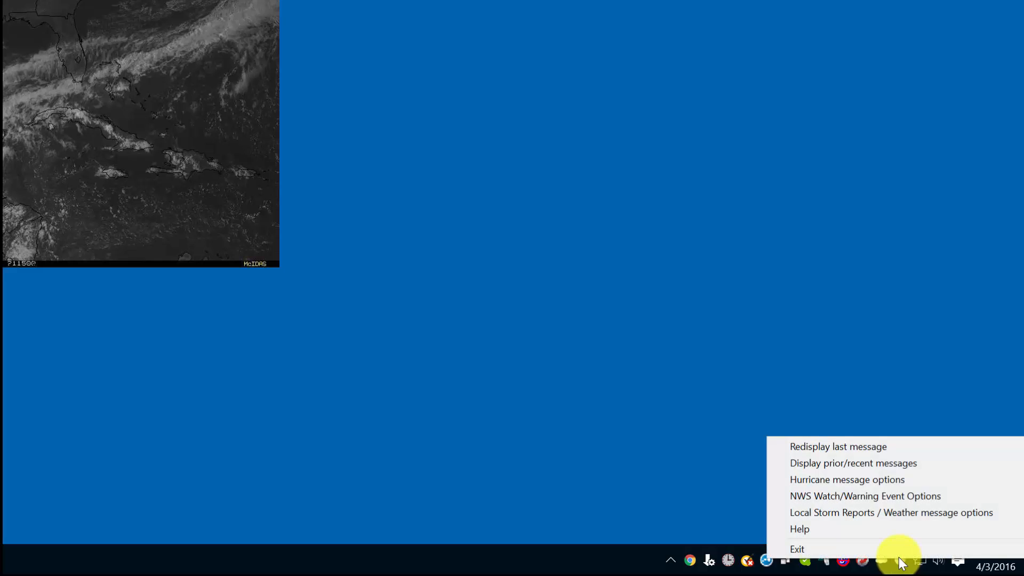
left_click(866, 446)
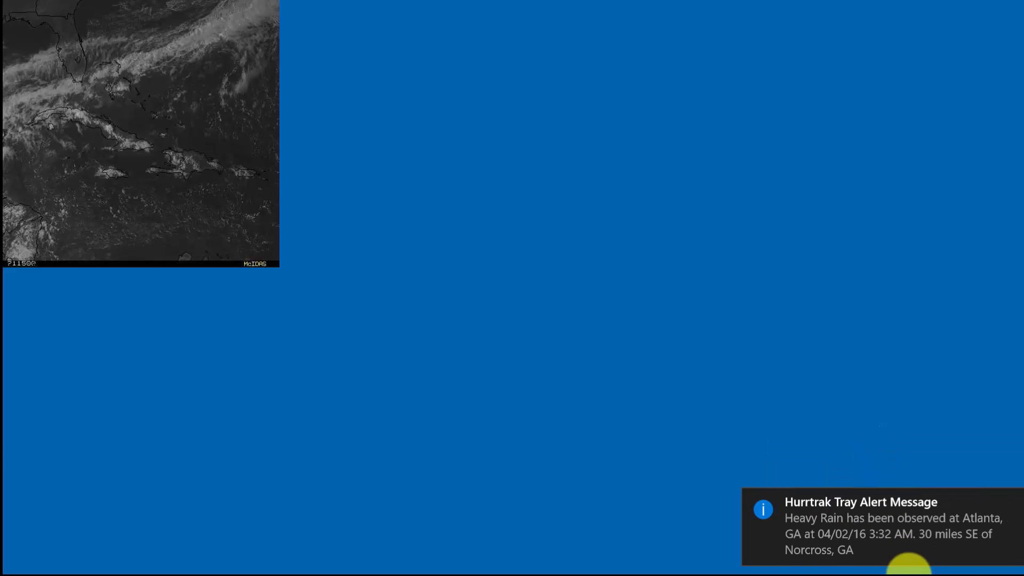
left_click(936, 495)
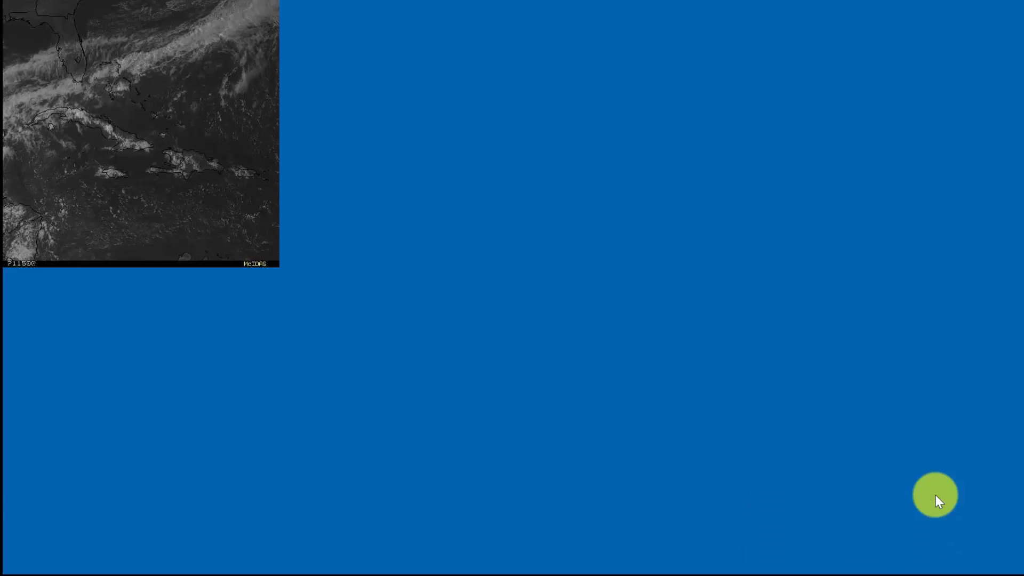
left_click(900, 559)
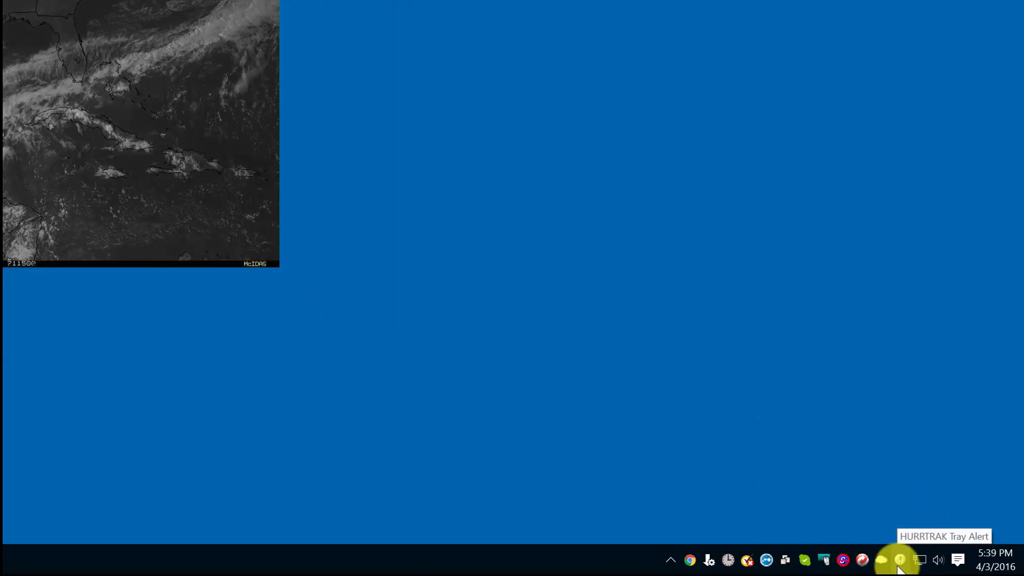
- Open the Tray Alert Log of recent messages and move it to the screen centre
right_click(900, 560)
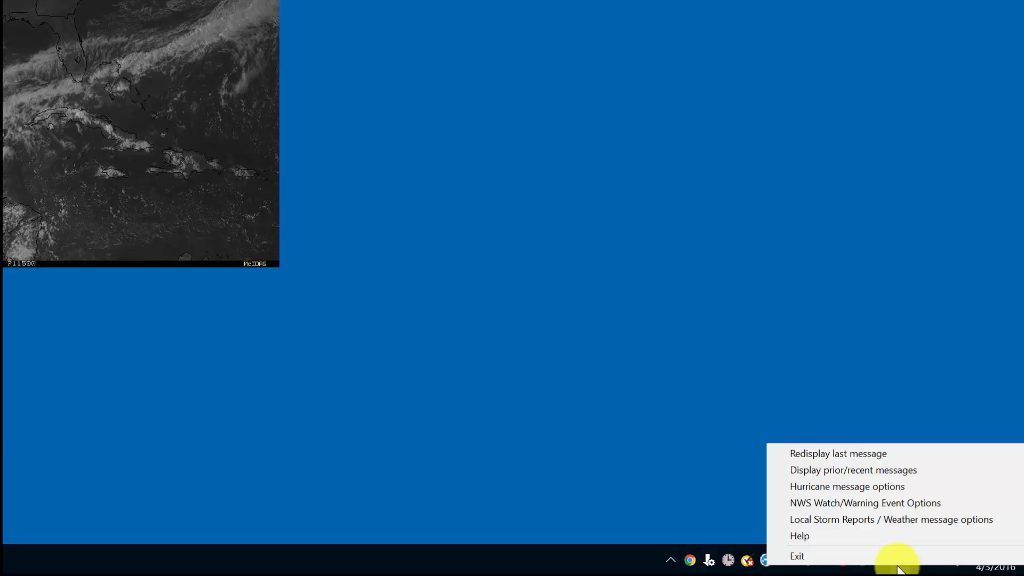
left_click(846, 472)
left_click_drag(23, 0, 539, 85)
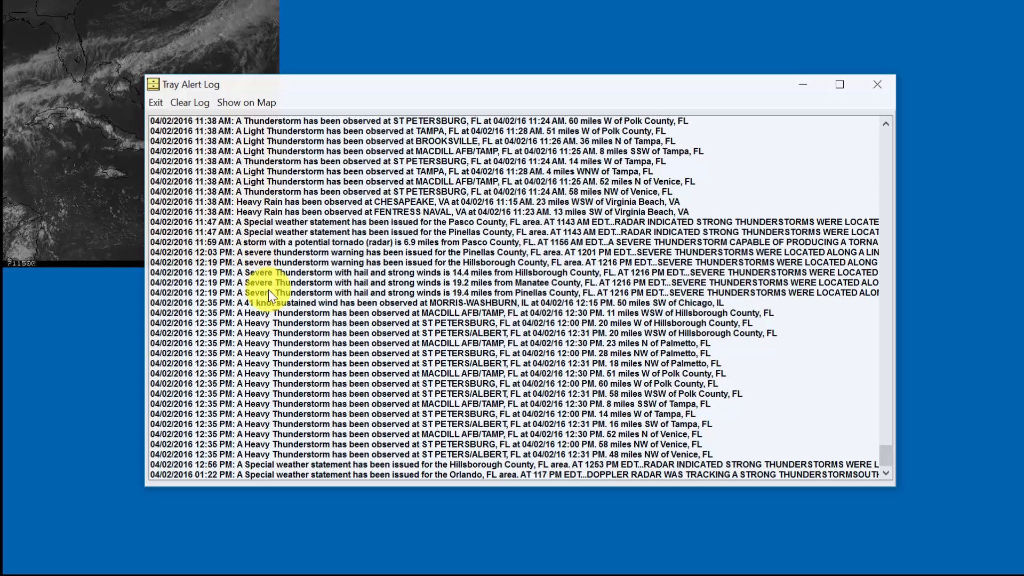
- Plot the 01:22 PM Orlando special weather statement on the observations map
left_click(294, 472)
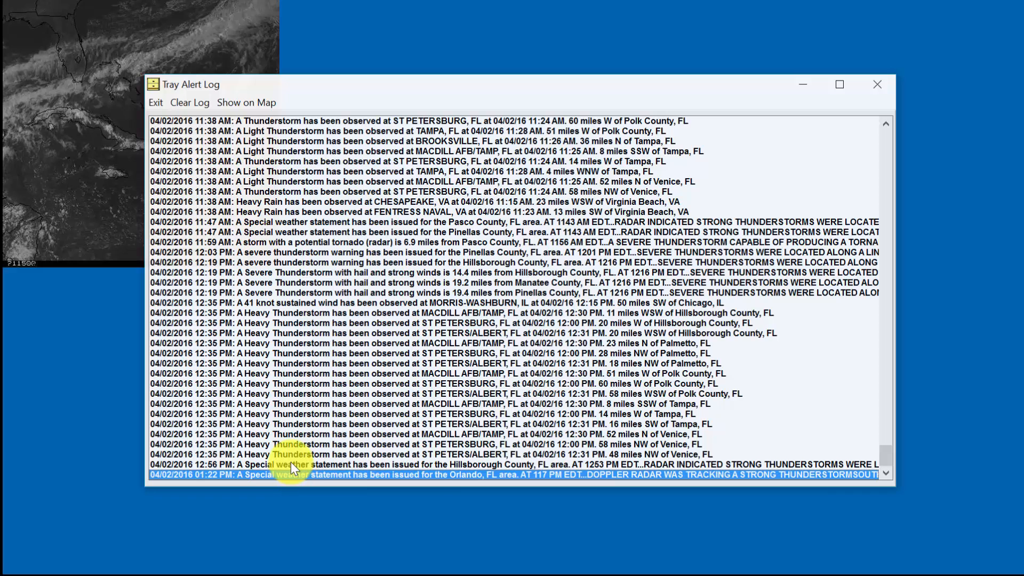
left_click(290, 463)
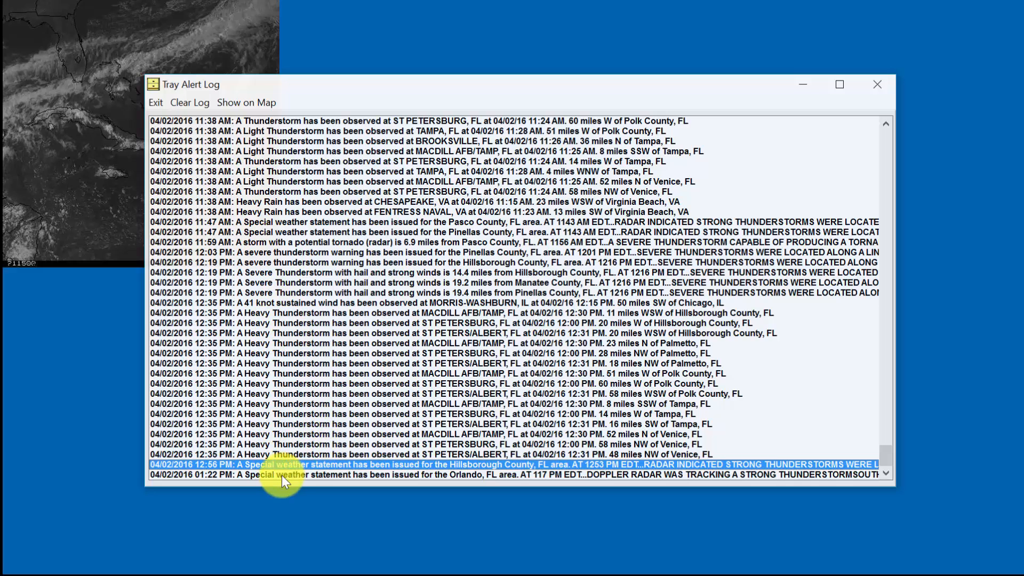
left_click(431, 475)
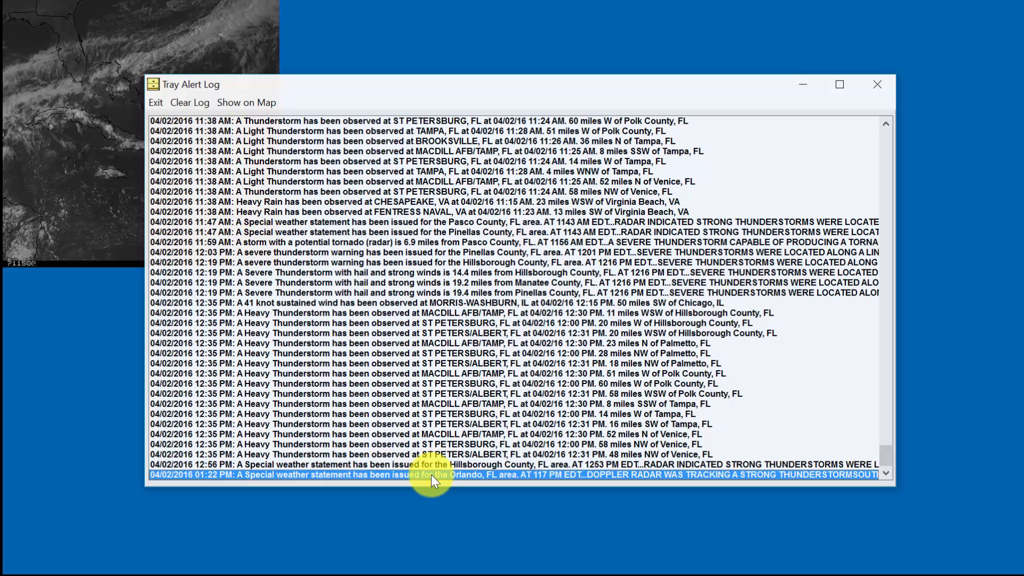
left_click(245, 99)
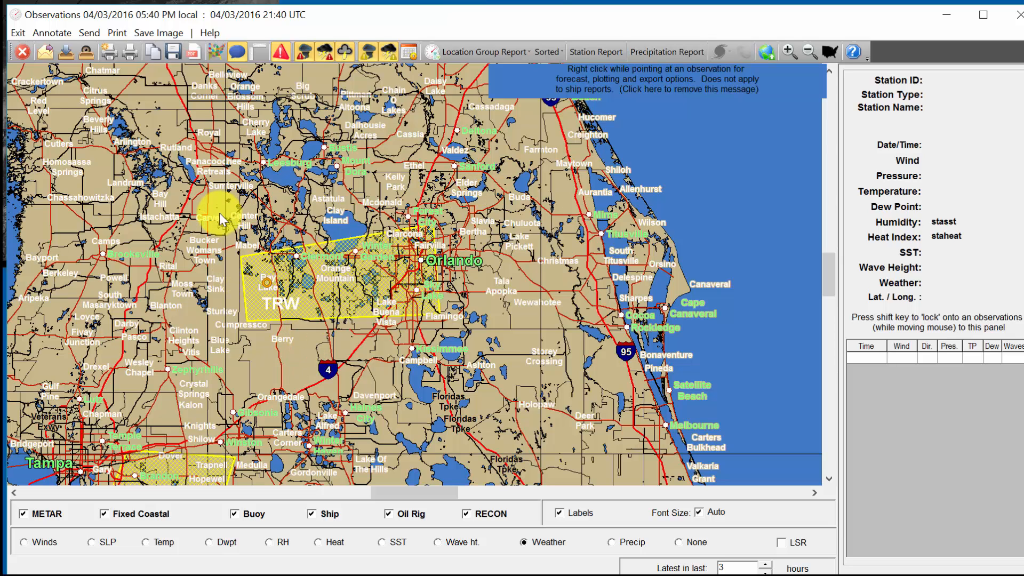
- Read the yellow TRW polygon's statement in the side panel, then exit the observations map
mouse_move(243, 275)
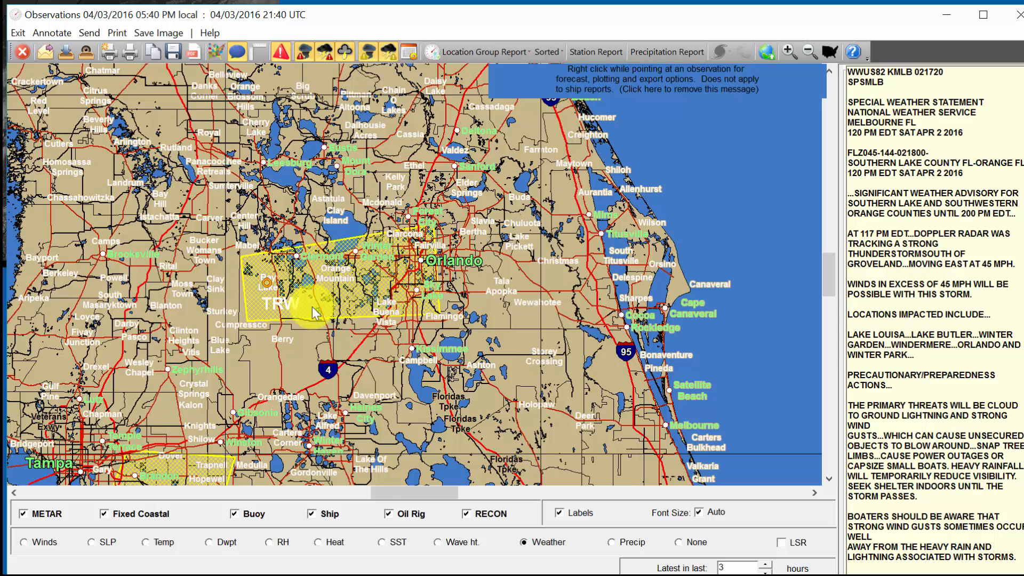
mouse_move(266, 291)
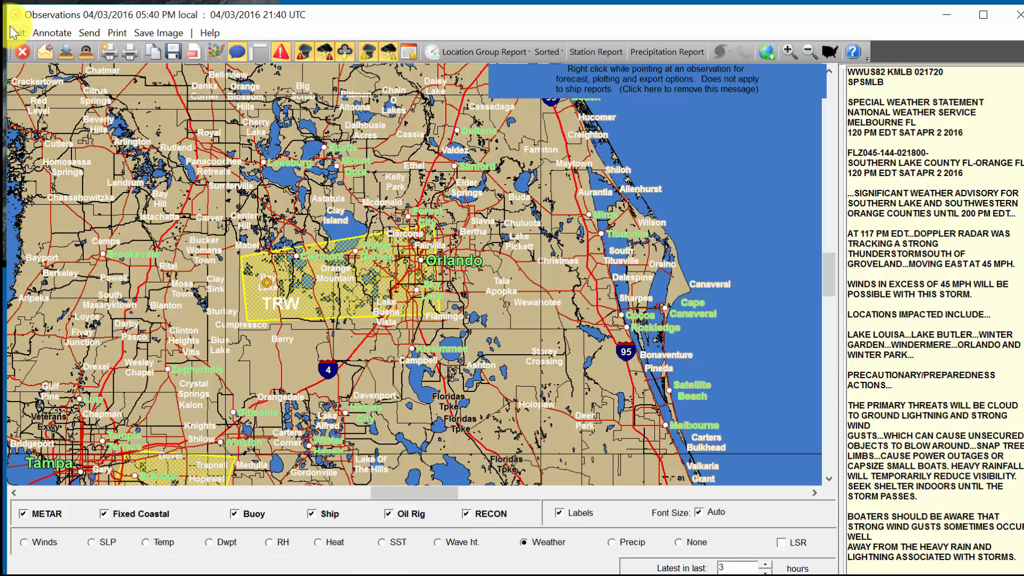
left_click(21, 52)
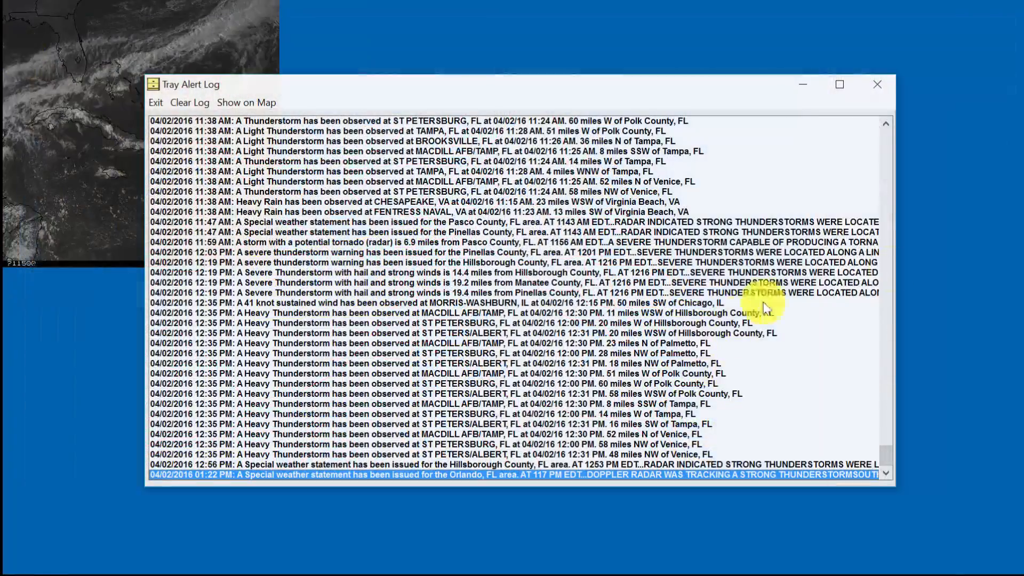
- Close the Tray Alert Log and bring up the tray icon's message options menu
mouse_move(885, 456)
left_mouse_down()
mouse_move(874, 123)
mouse_move(887, 465)
left_mouse_up()
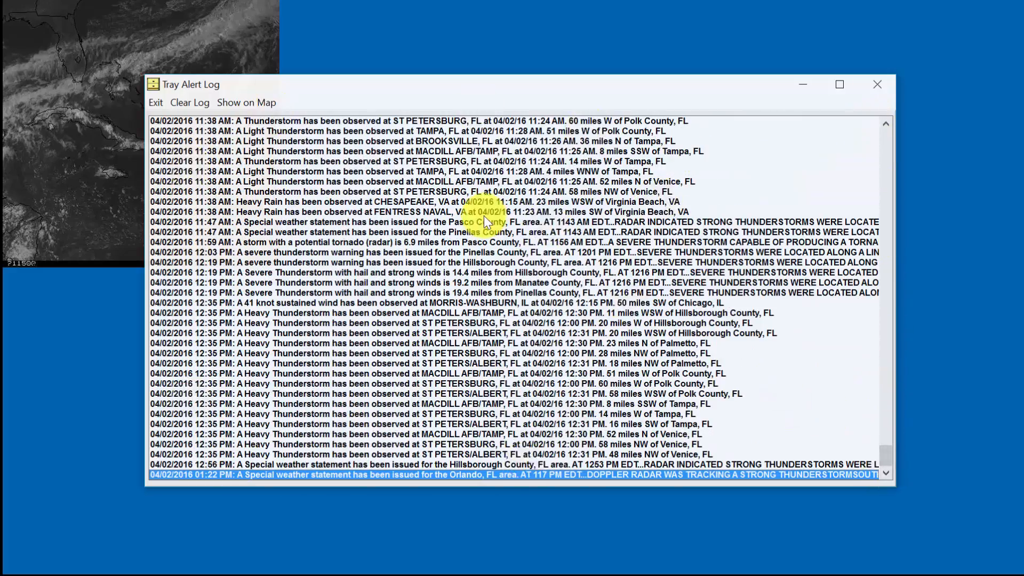
left_click(152, 105)
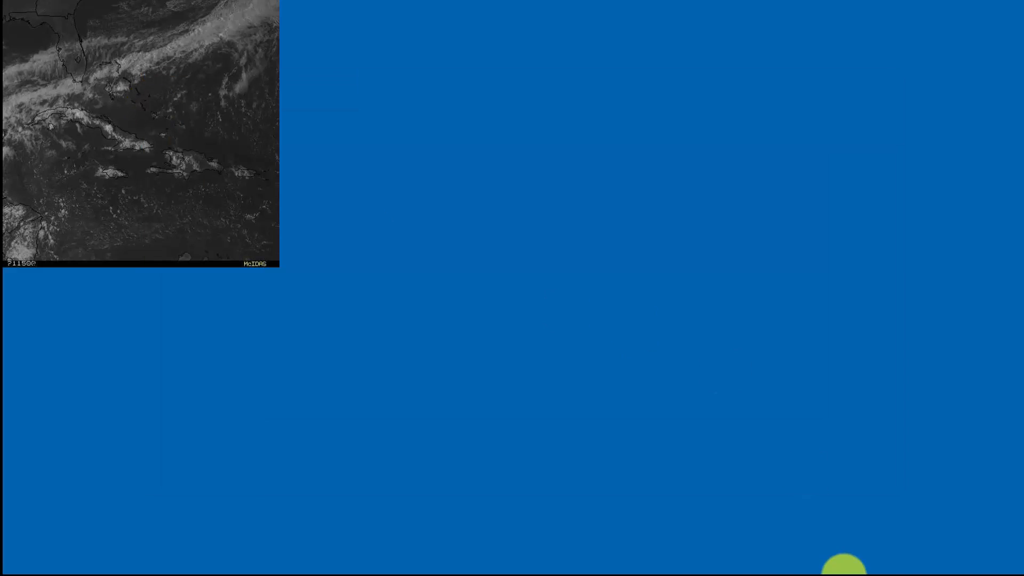
right_click(901, 561)
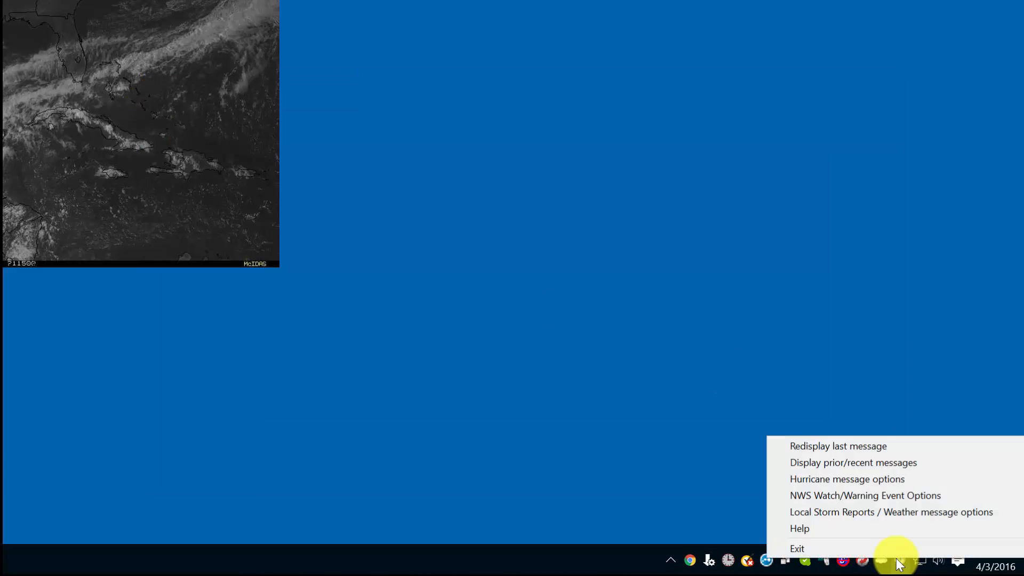
- Open Hurricane message options and centre the Tray Alert Options dialog on screen
left_click(838, 479)
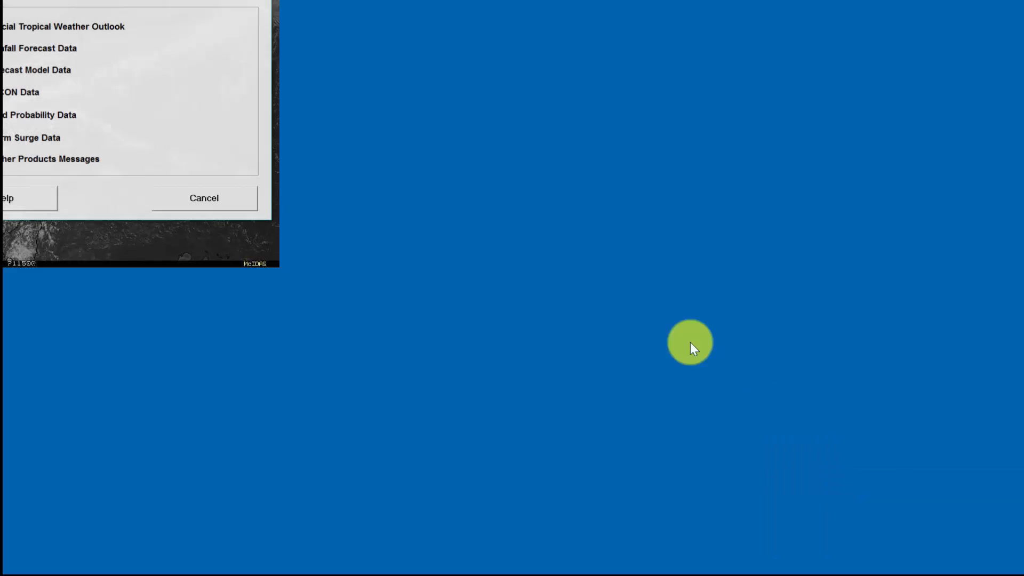
left_click_drag(23, 0, 545, 85)
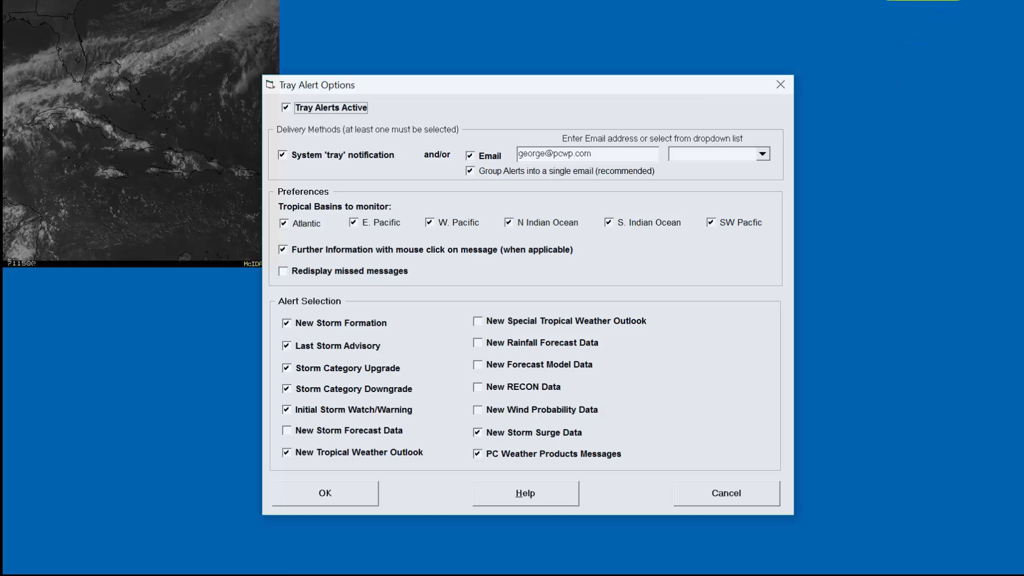
- Browse the saved addresses in the Email dropdown, reselecting the current alert address
left_click(937, 1)
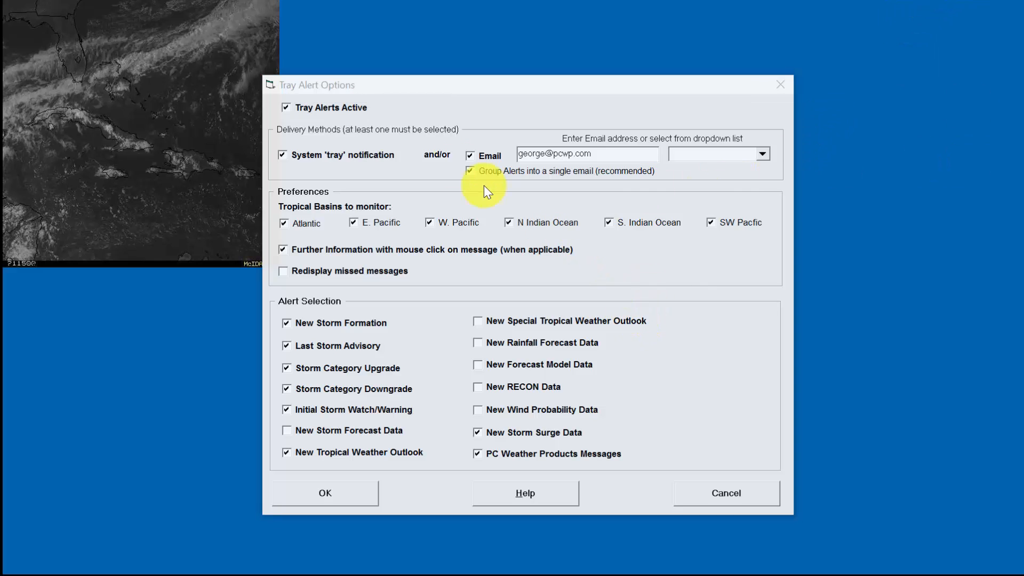
left_click(471, 158)
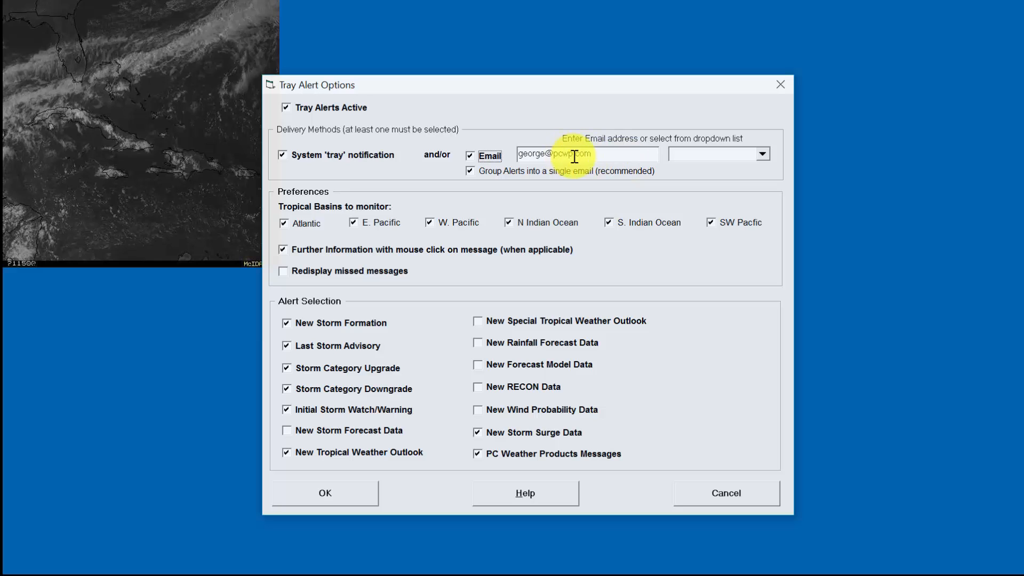
left_click_drag(606, 156, 490, 156)
left_click(763, 156)
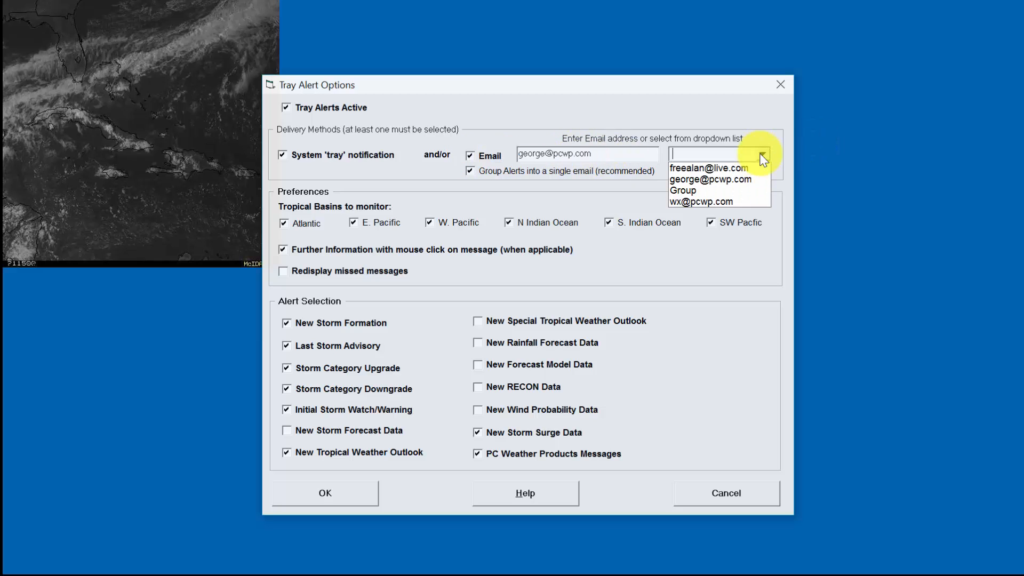
left_click(693, 242)
left_click_drag(606, 155, 464, 154)
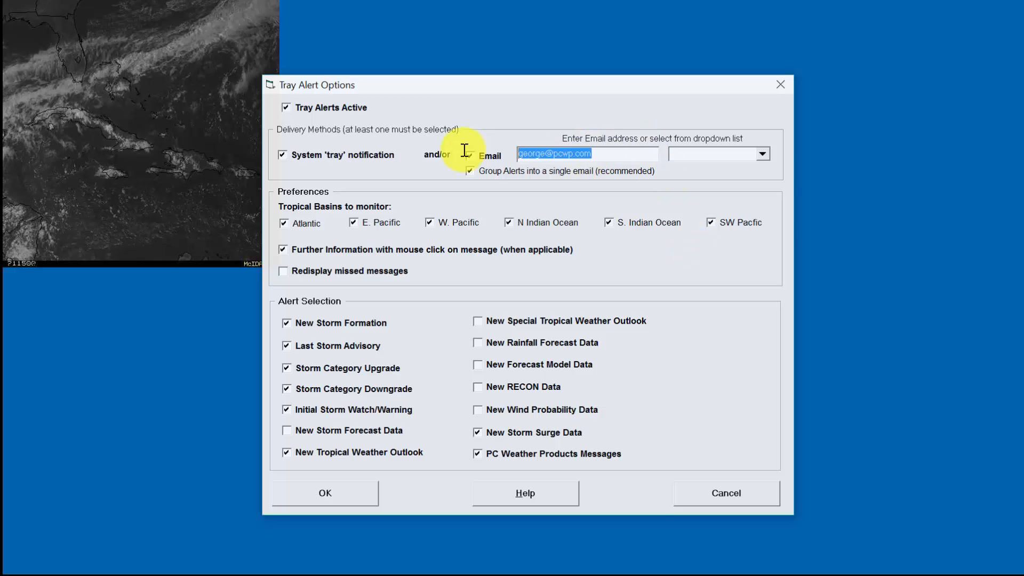
left_click(762, 154)
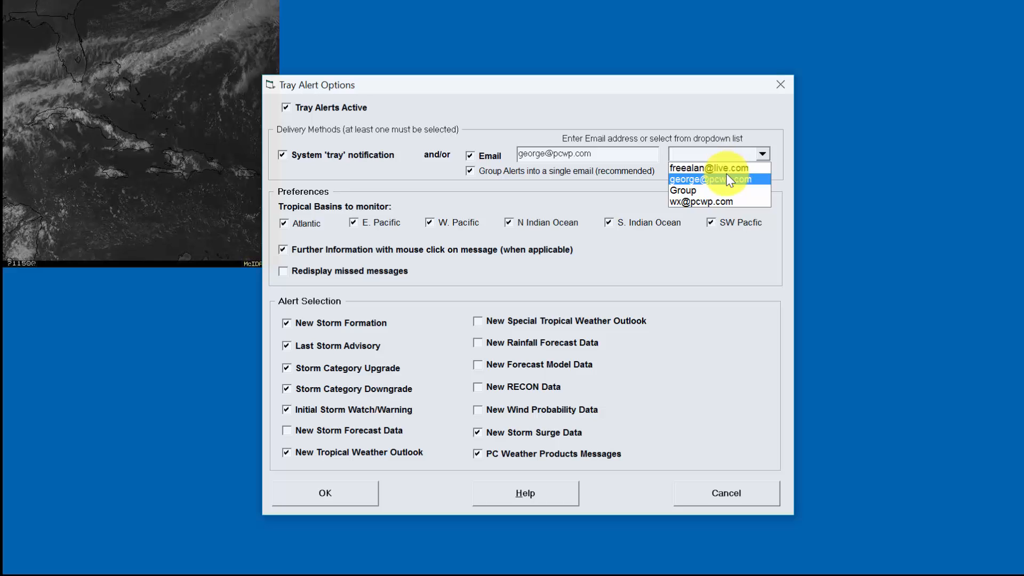
left_click(728, 179)
- Try another saved address, restore the original one, and cancel without saving
left_click(763, 155)
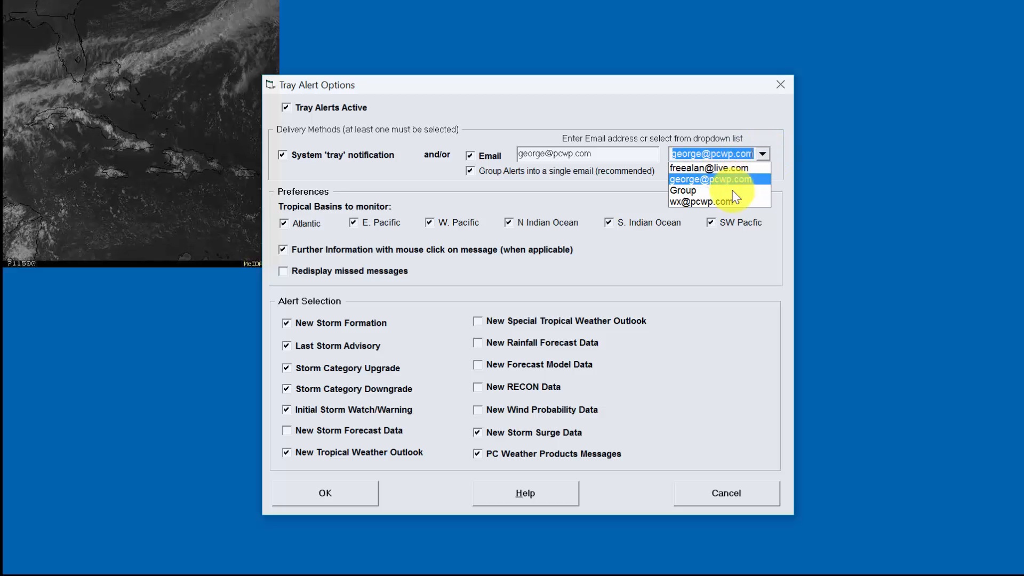
left_click(731, 200)
left_click(763, 154)
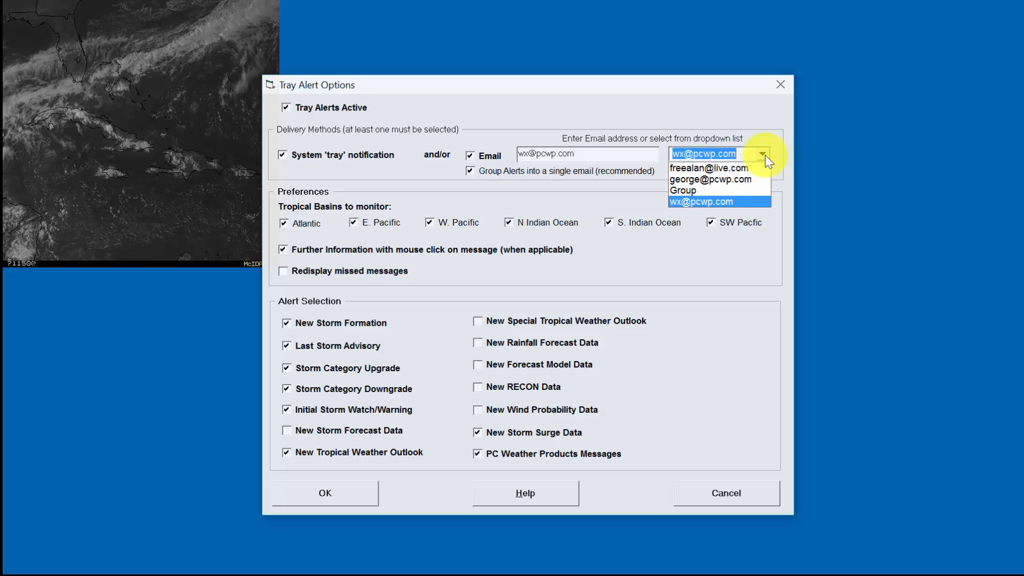
left_click(741, 181)
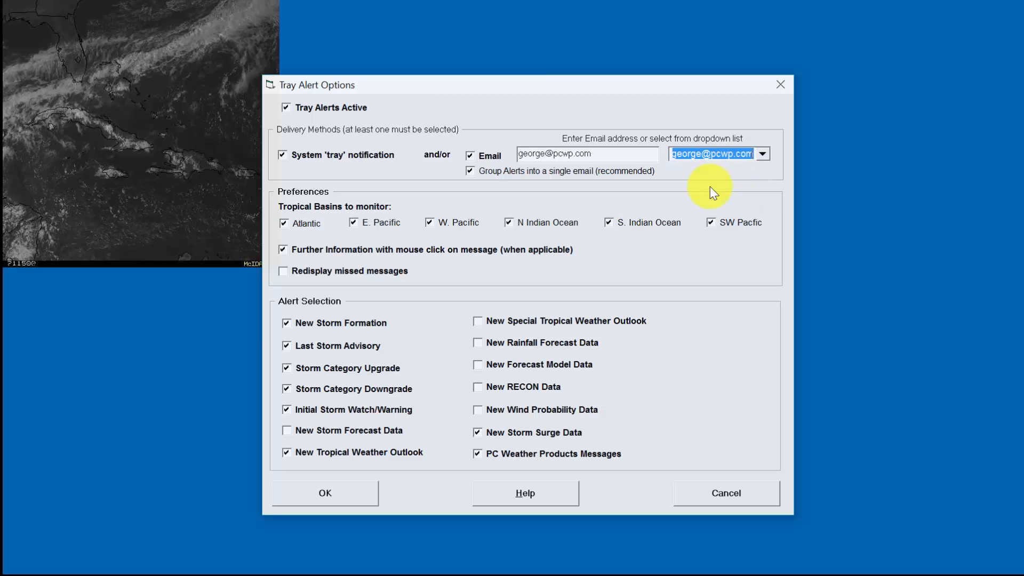
left_click(622, 152)
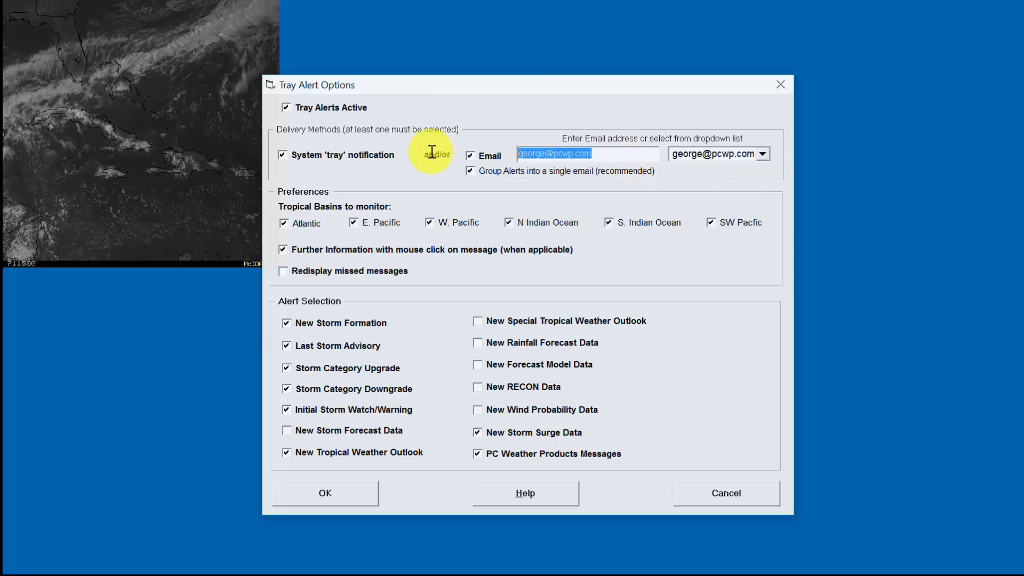
left_click(705, 489)
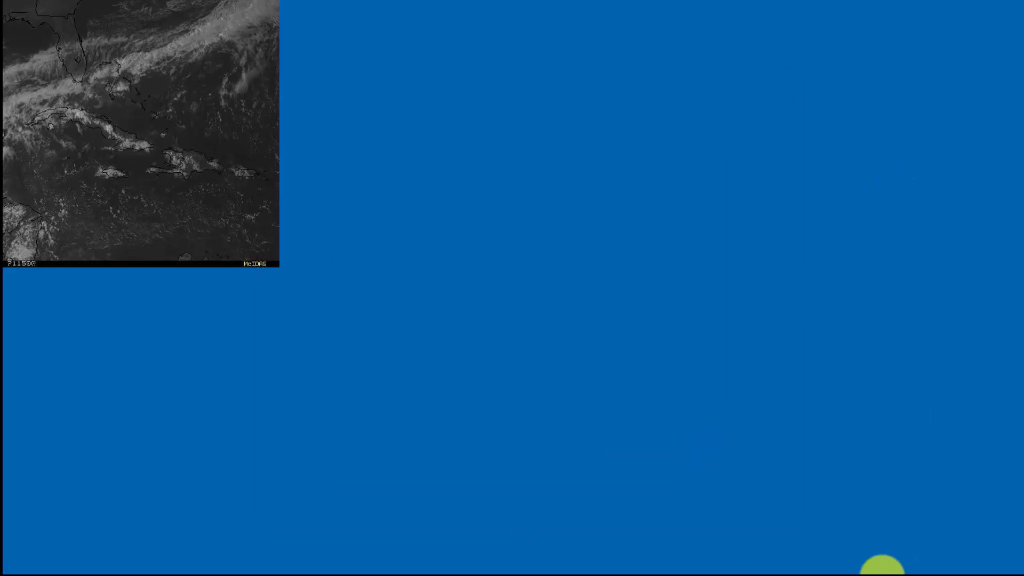
- Open NWS Watch/Warning Event Options from the tray menu and centre the dialog
mouse_move(889, 560)
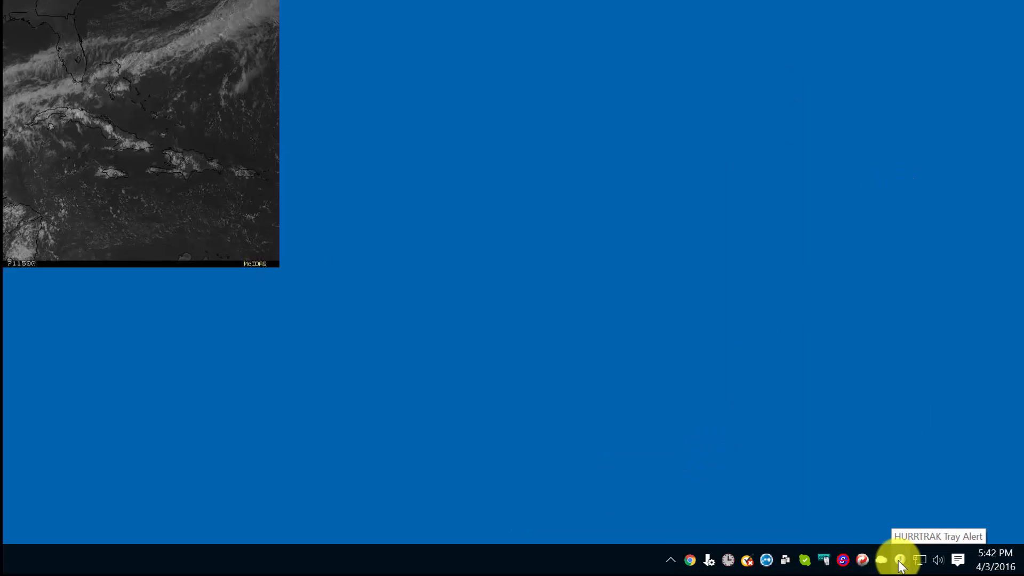
right_click(899, 560)
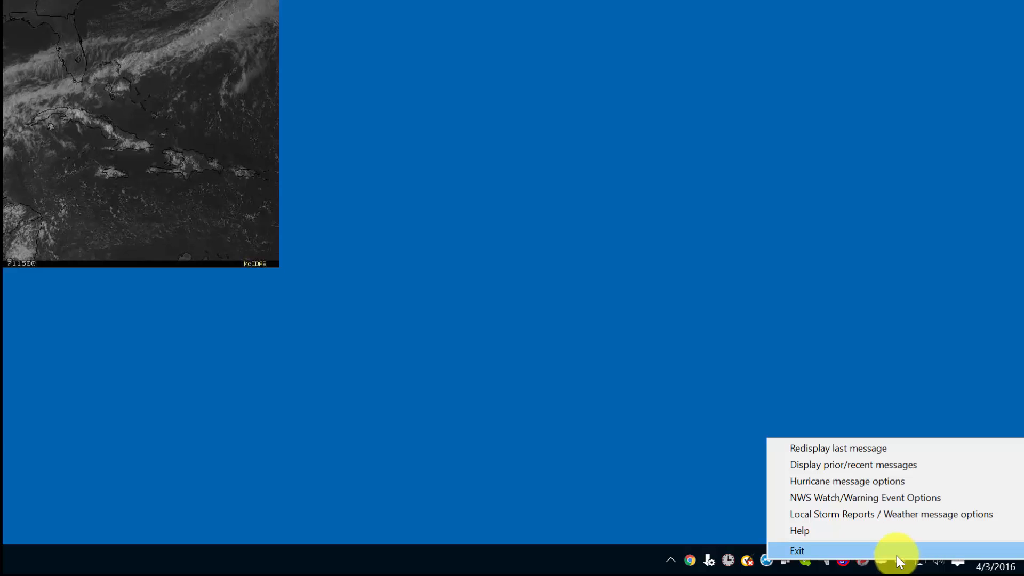
left_click(871, 503)
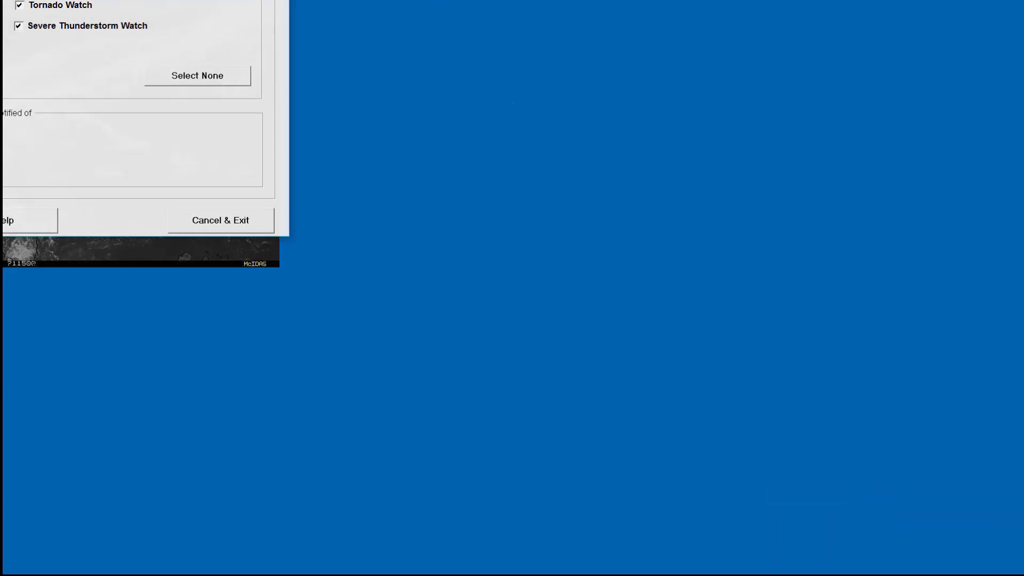
left_click_drag(47, 0, 570, 76)
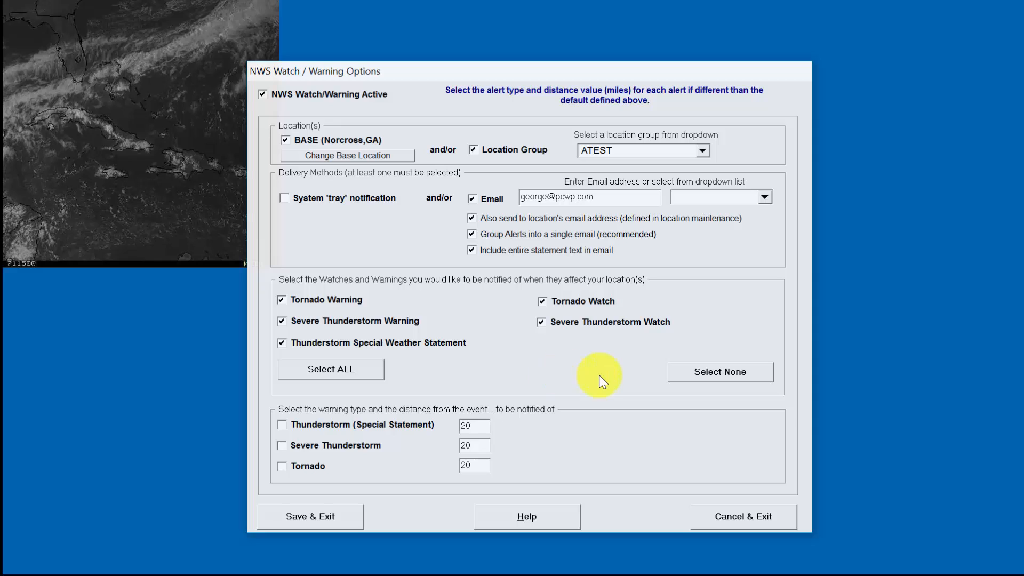
- Keep NWS Watch/Warning alerts active and uncheck Location Group, leaving only the base location
left_click(289, 95)
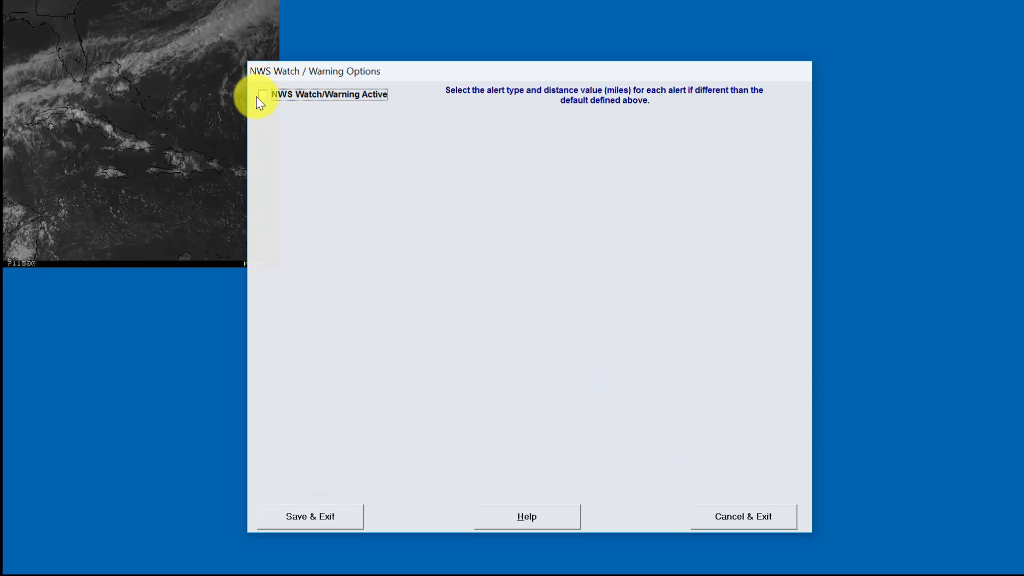
left_click(301, 96)
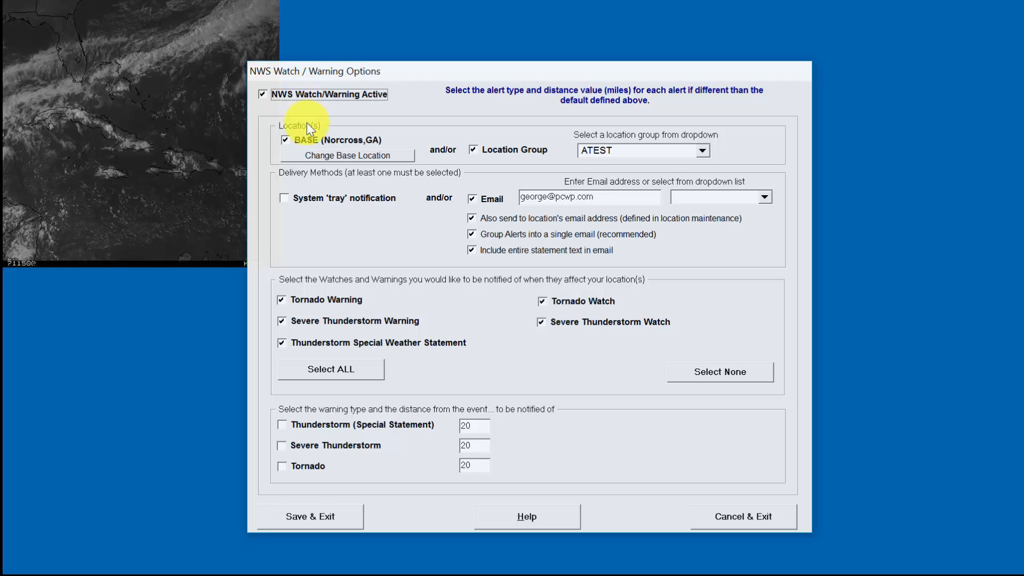
left_click(300, 88)
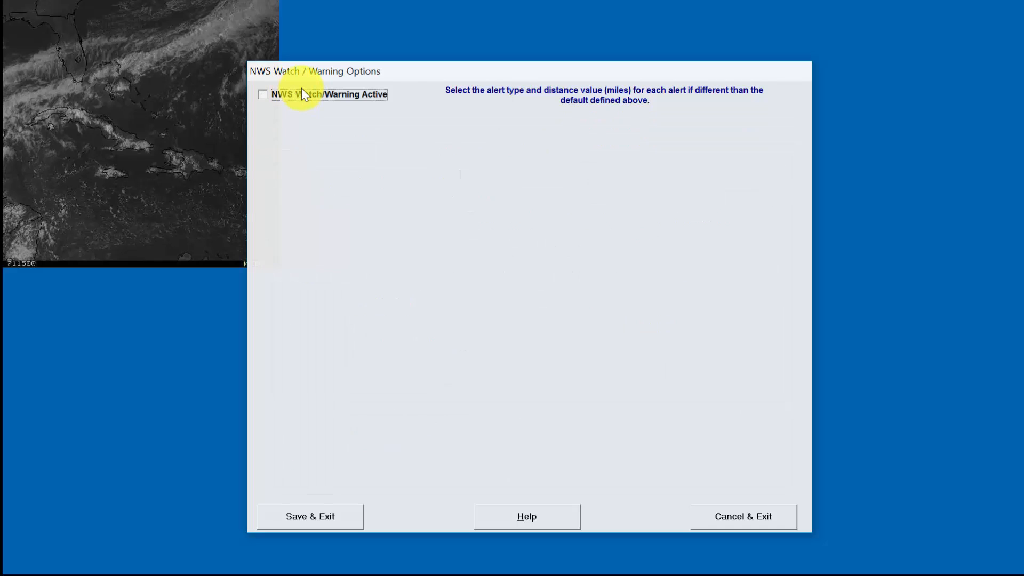
left_click(303, 88)
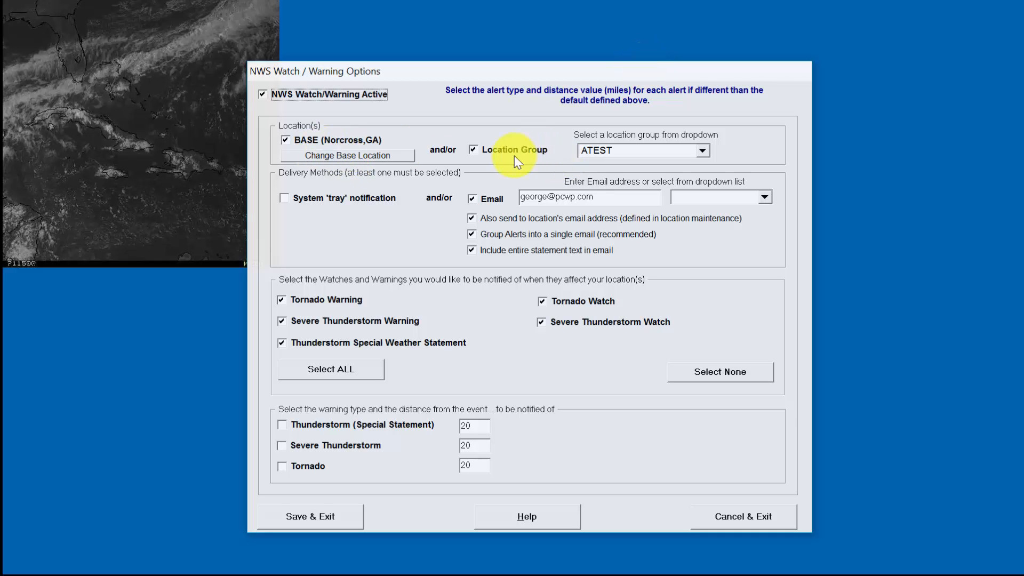
left_click(474, 150)
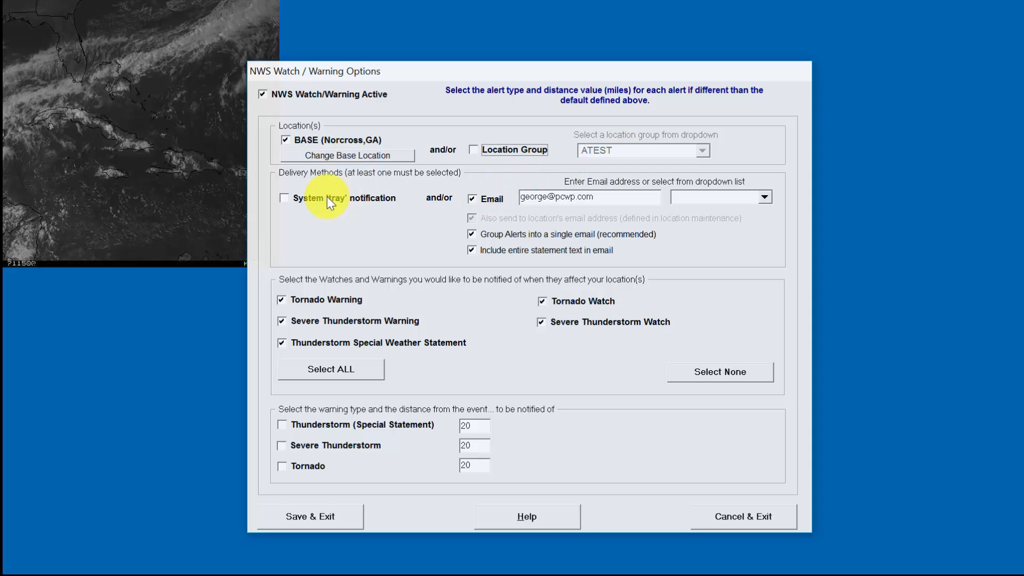
- Enable both System 'tray' notification and Email delivery for watch/warning alerts
left_click(285, 200)
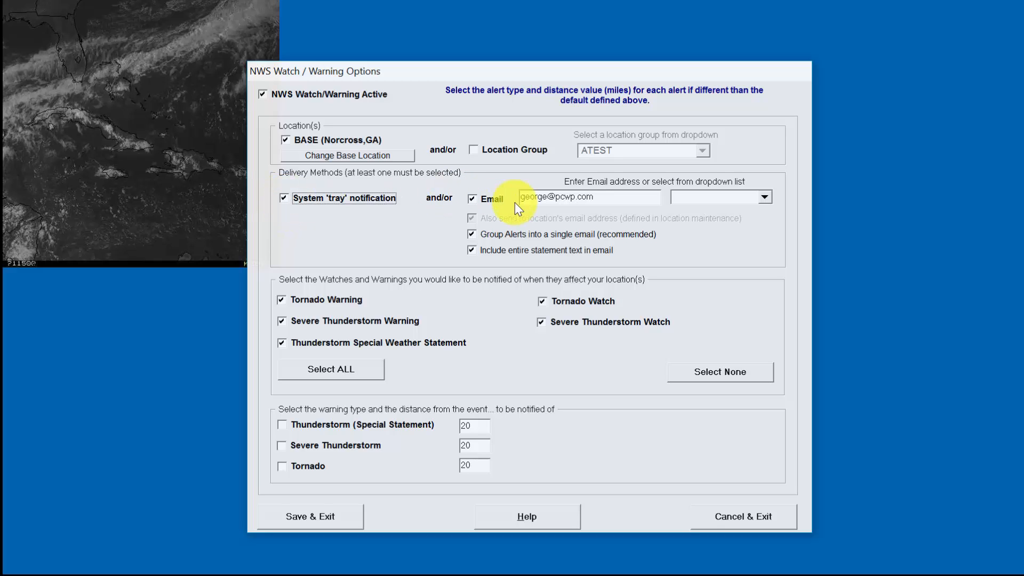
left_click(344, 198)
left_click(495, 199)
left_click(337, 198)
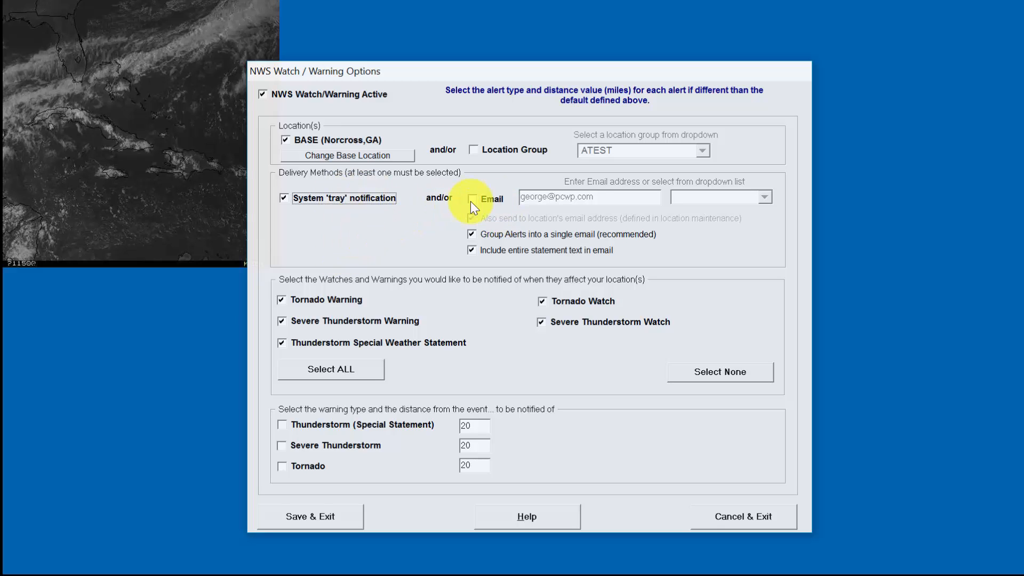
left_click(322, 198)
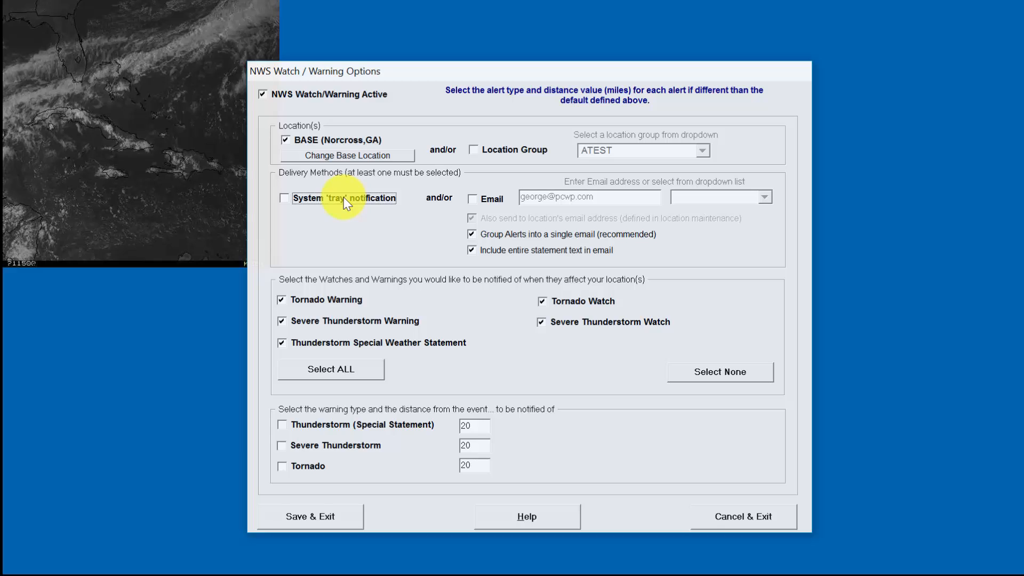
left_click(313, 198)
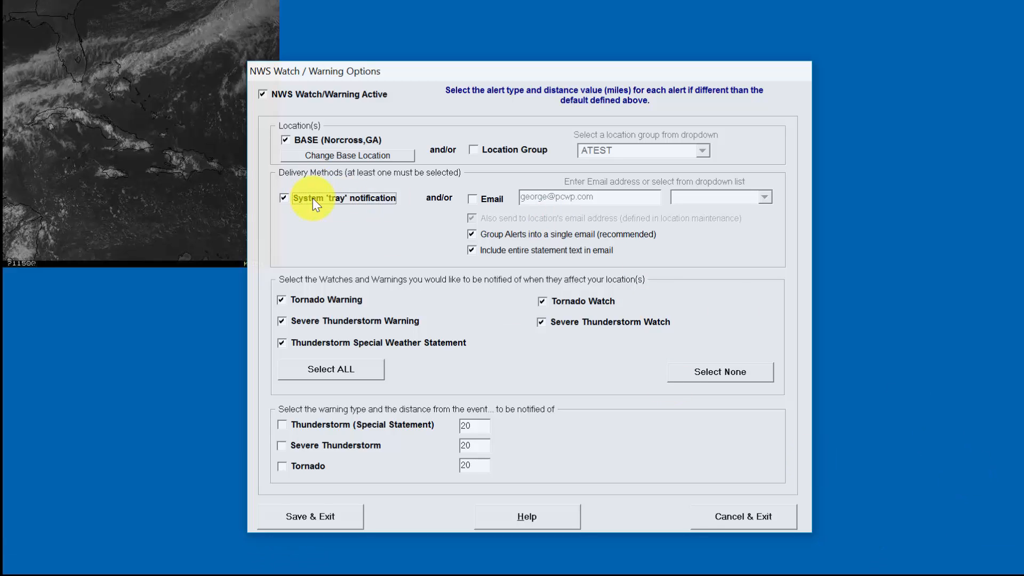
left_click(473, 198)
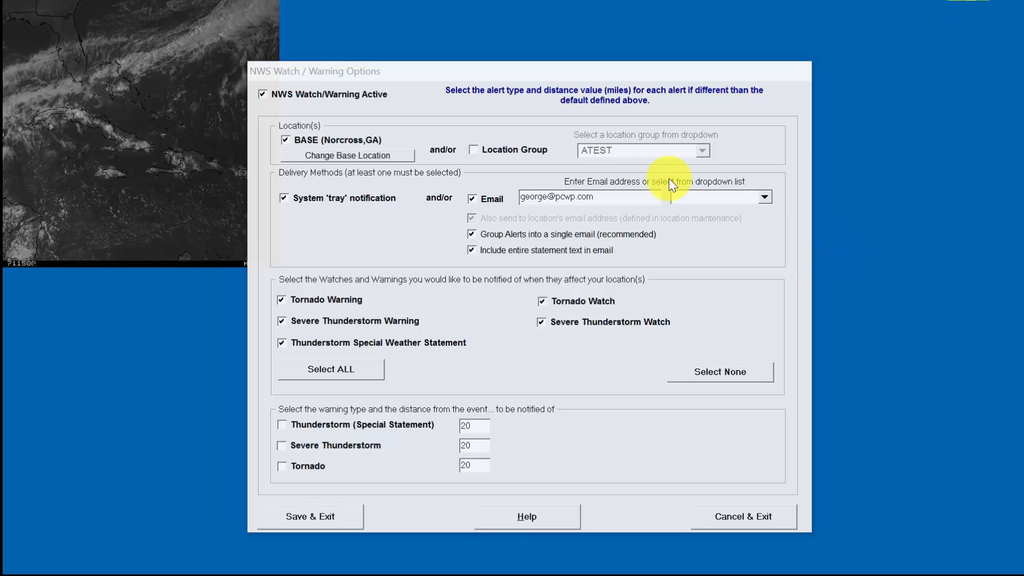
- Re-check Location Group and select the Waffle House group from its dropdown
left_click(497, 150)
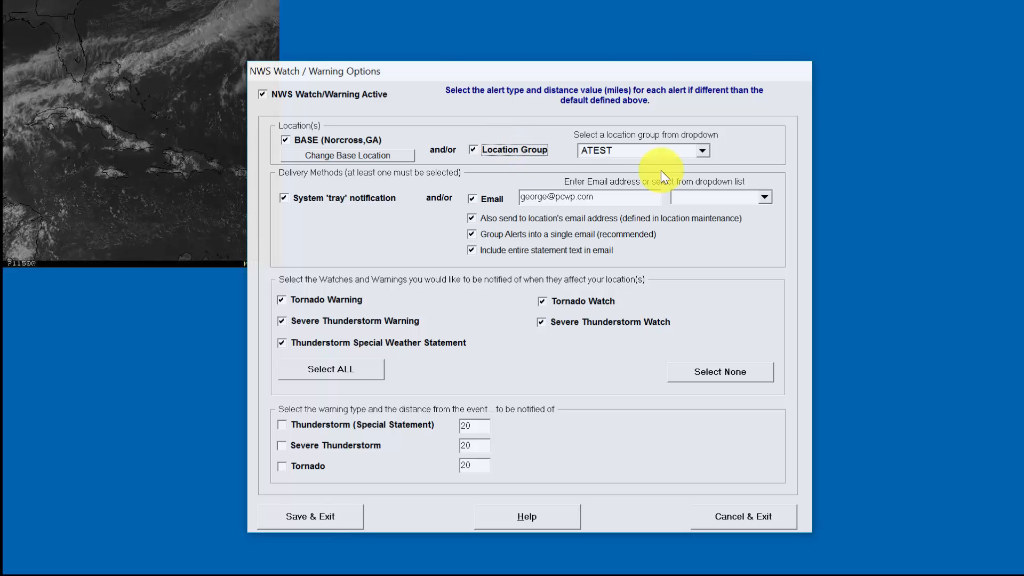
left_click(702, 150)
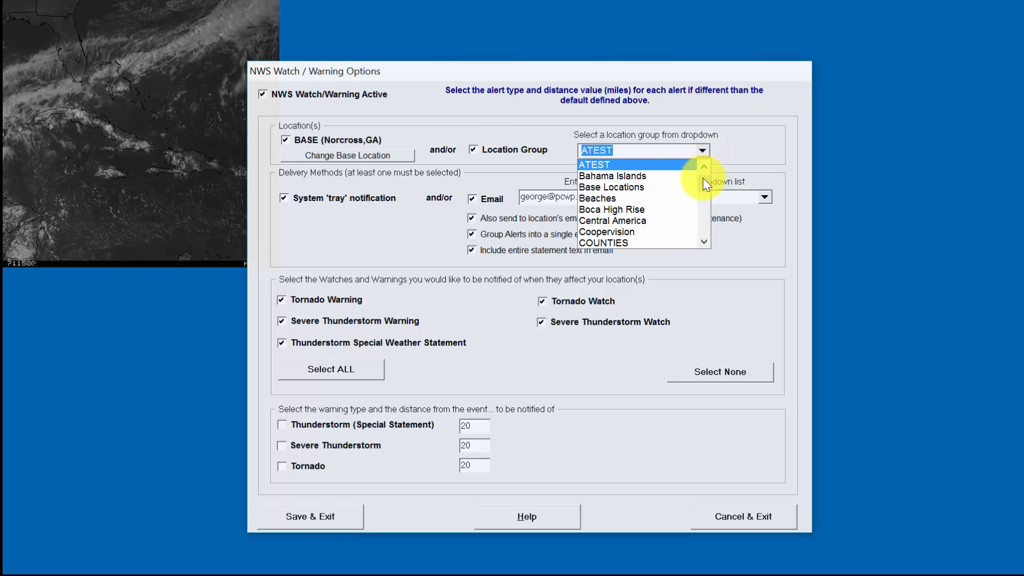
left_click_drag(704, 178, 690, 238)
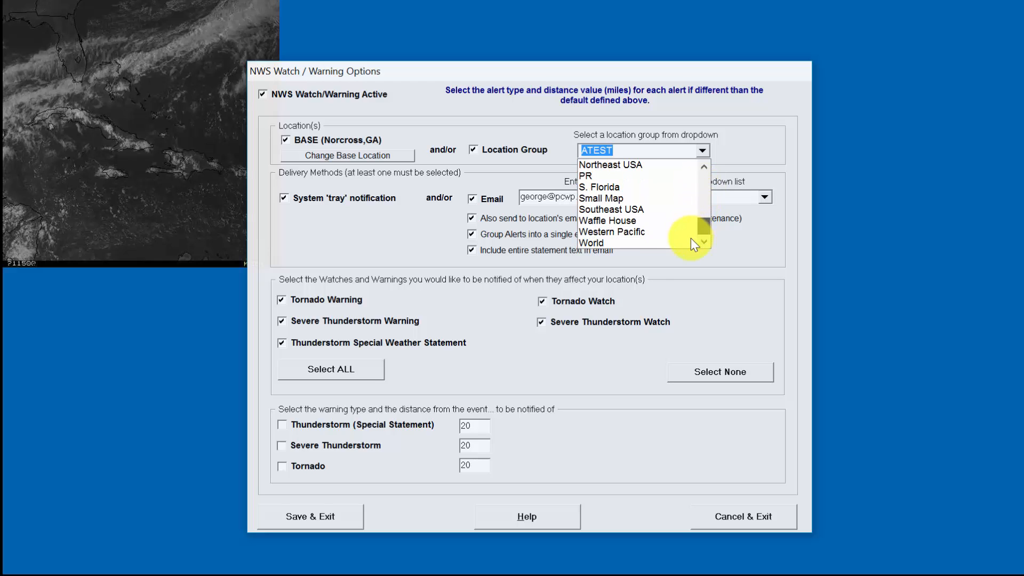
left_click(661, 223)
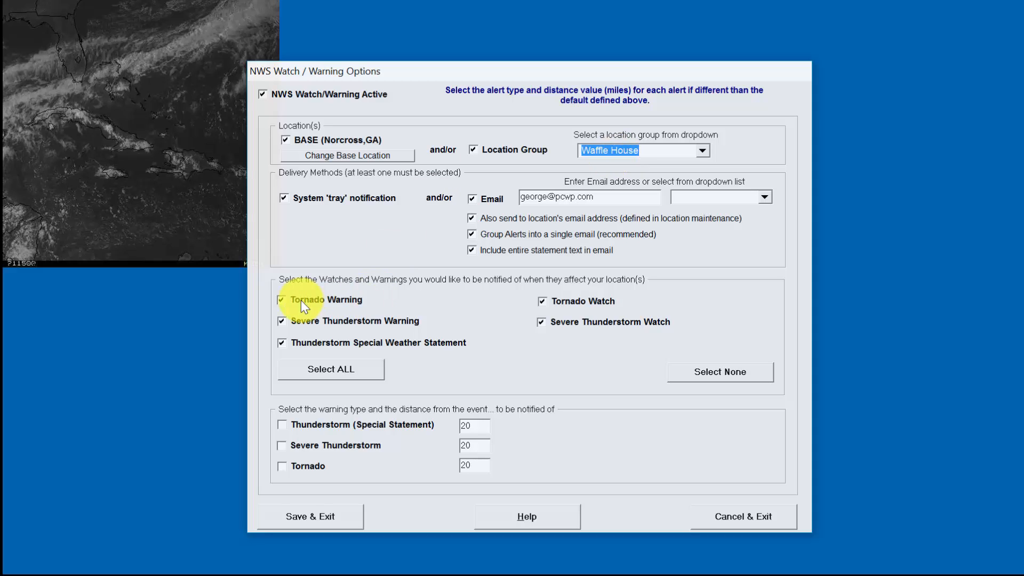
- Keep 'Also send to location's email' checked and turn off System 'tray' notification
double_click(588, 196)
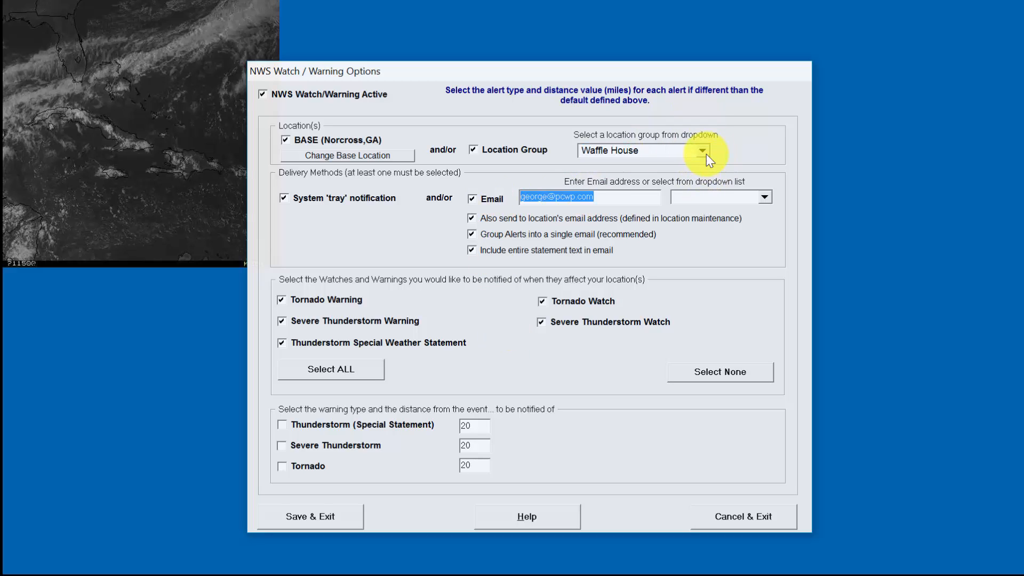
left_click(475, 219)
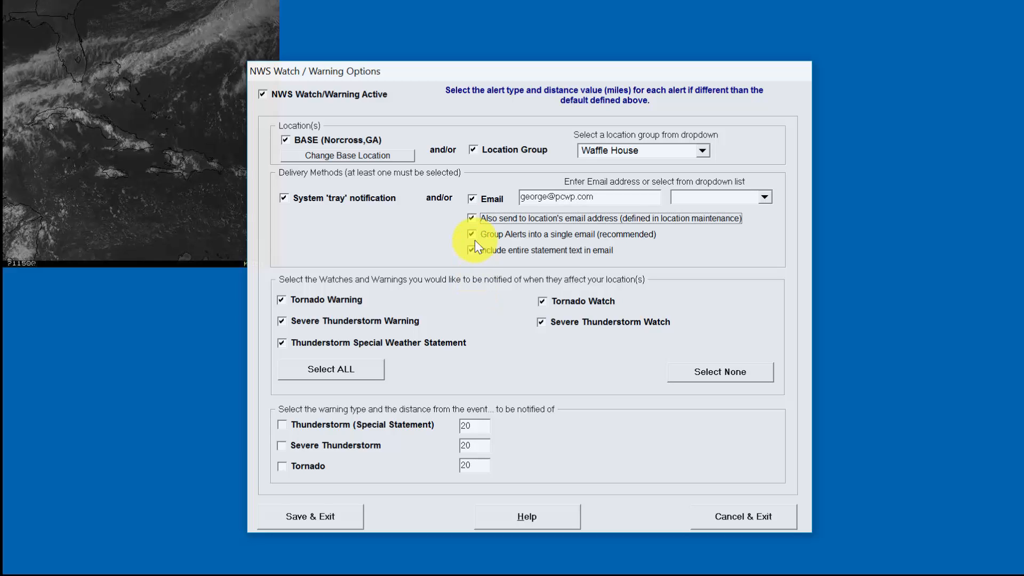
left_click(472, 218)
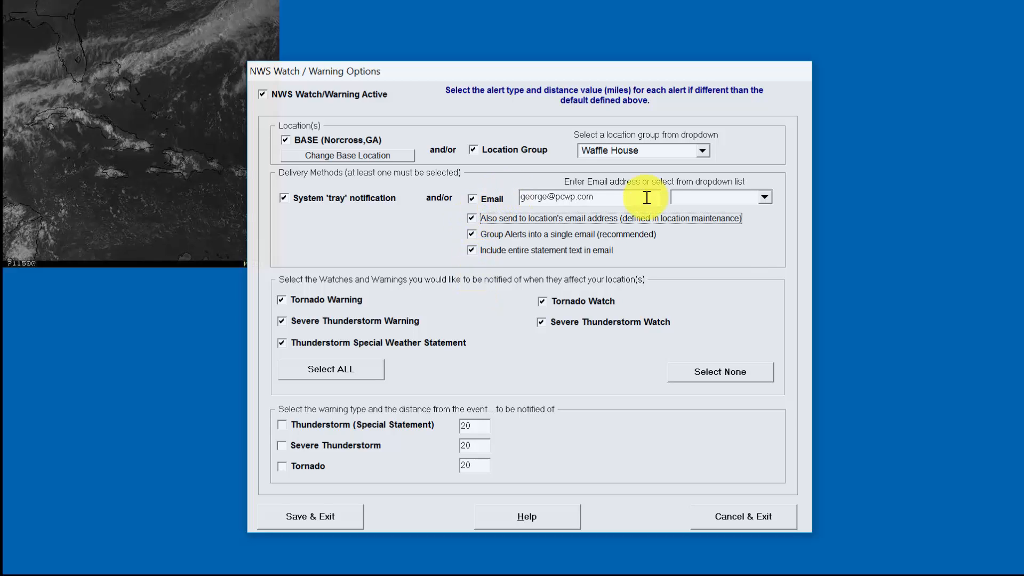
left_click(282, 196)
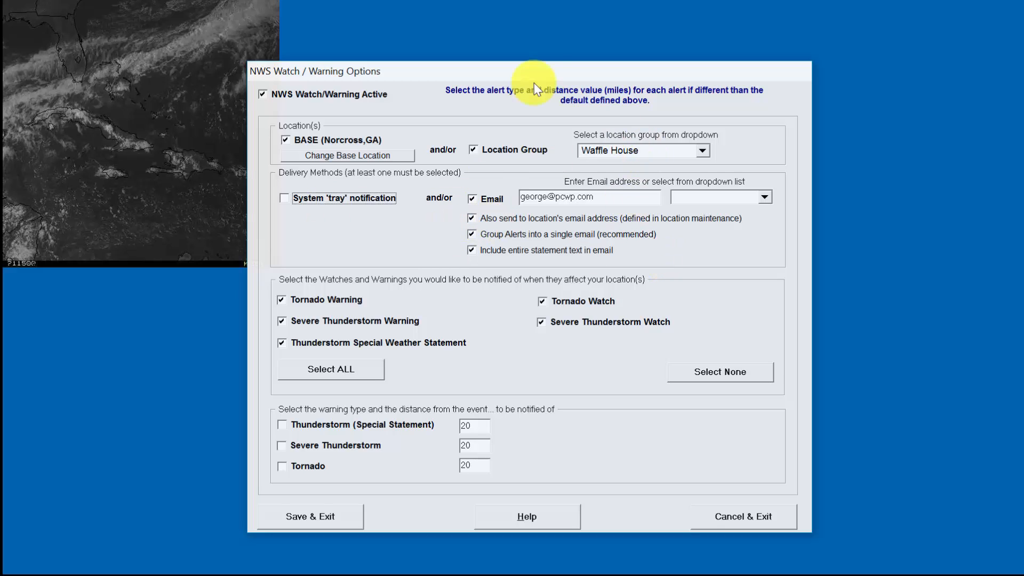
- Switch the watch/warning location group to COUNTIES
left_click_drag(539, 65, 517, 67)
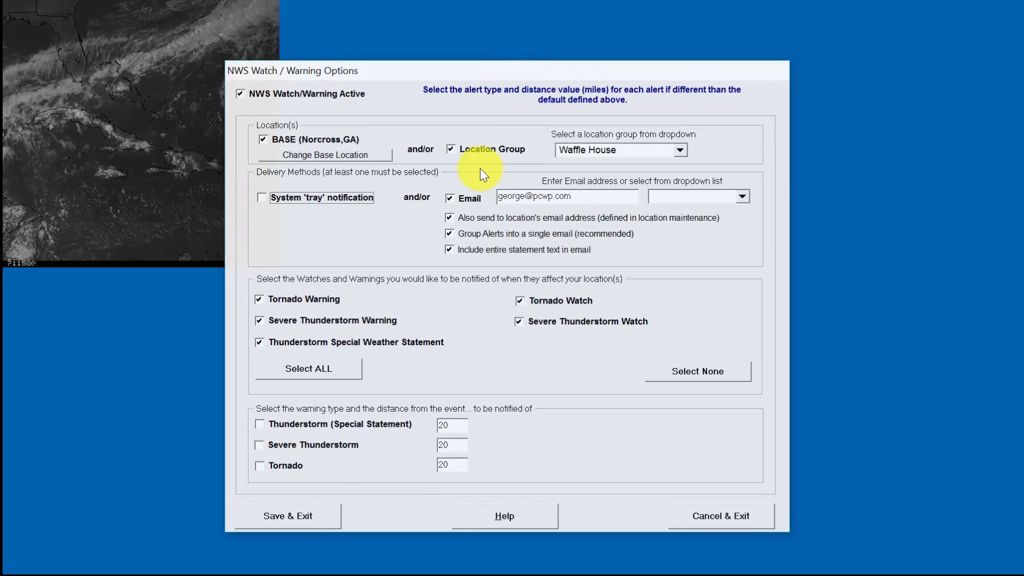
left_click(468, 149)
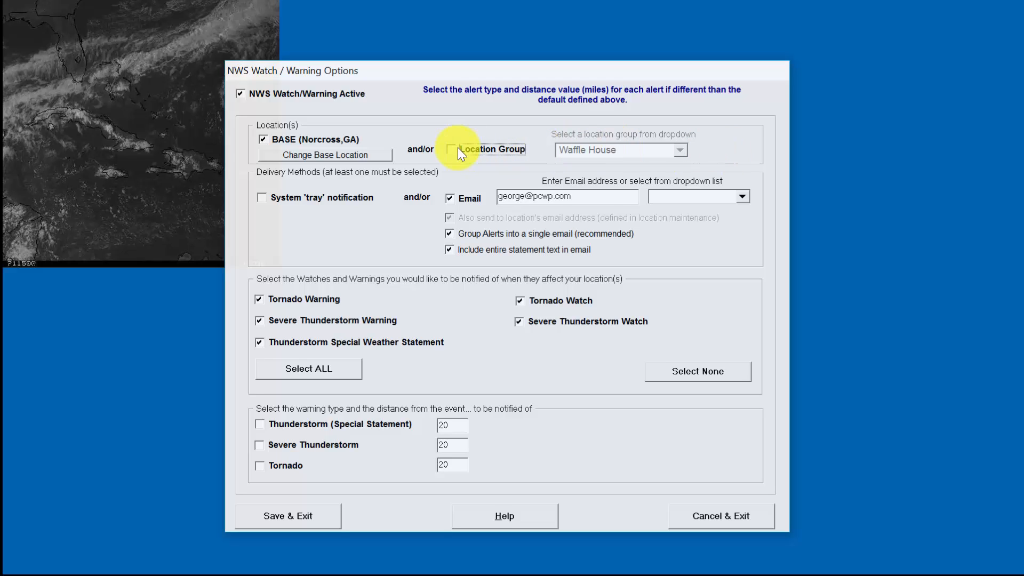
key("space")
left_click(678, 150)
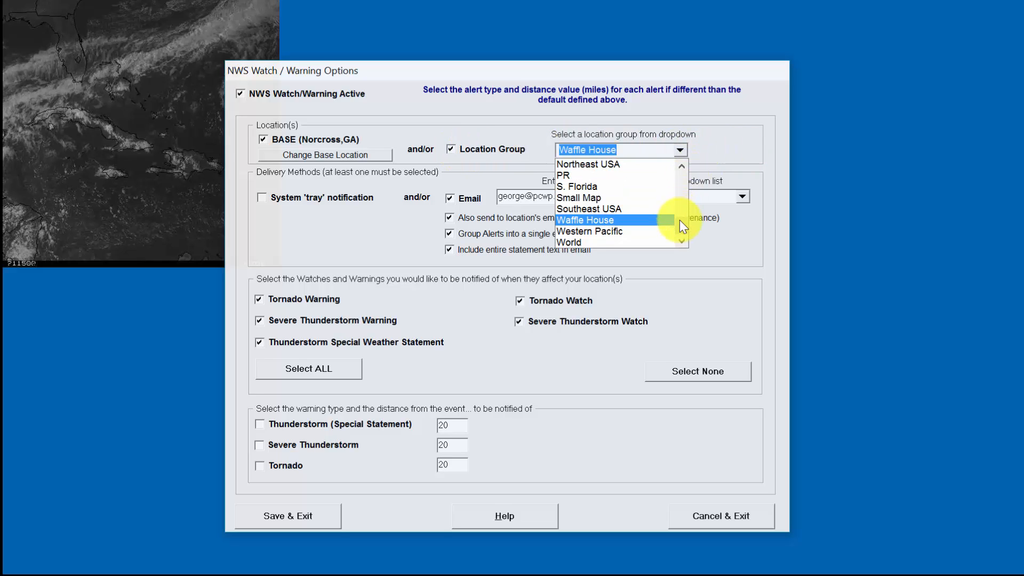
left_click_drag(681, 221, 670, 164)
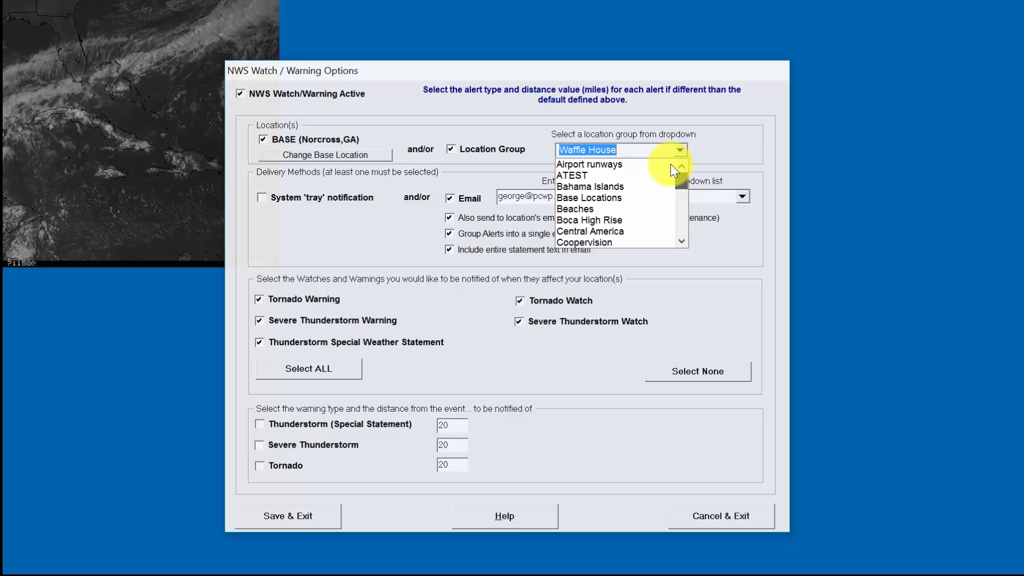
left_click(681, 203)
left_click(643, 182)
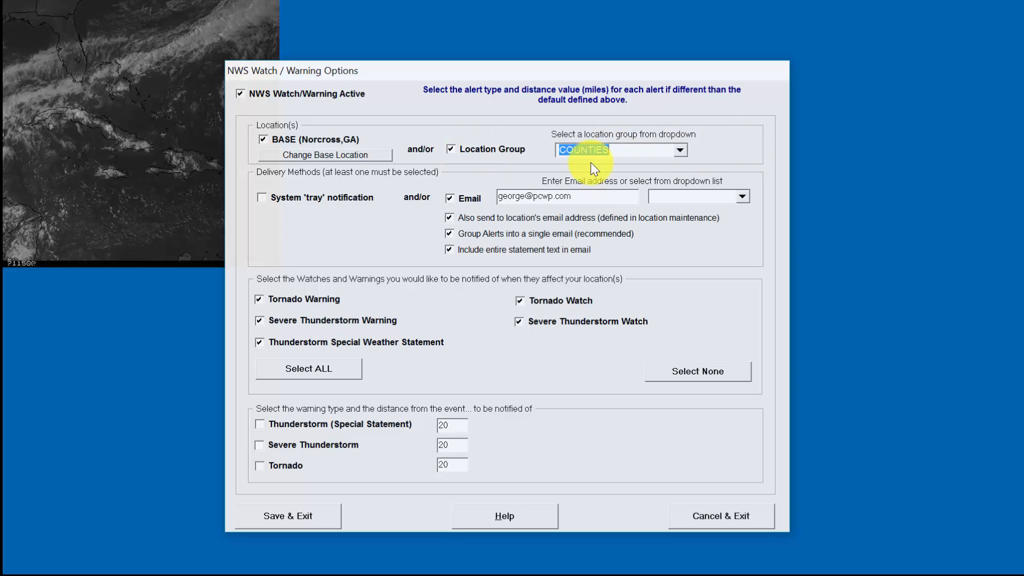
- Test the tray and distance alert checkboxes, then uncheck Location Group so only the base location remains
left_click(311, 198)
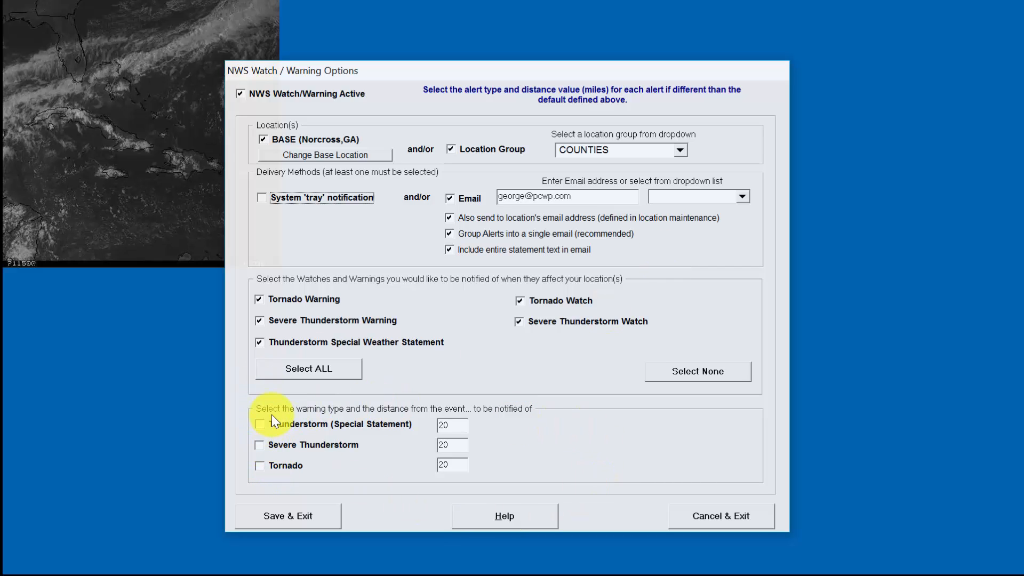
left_click(295, 451)
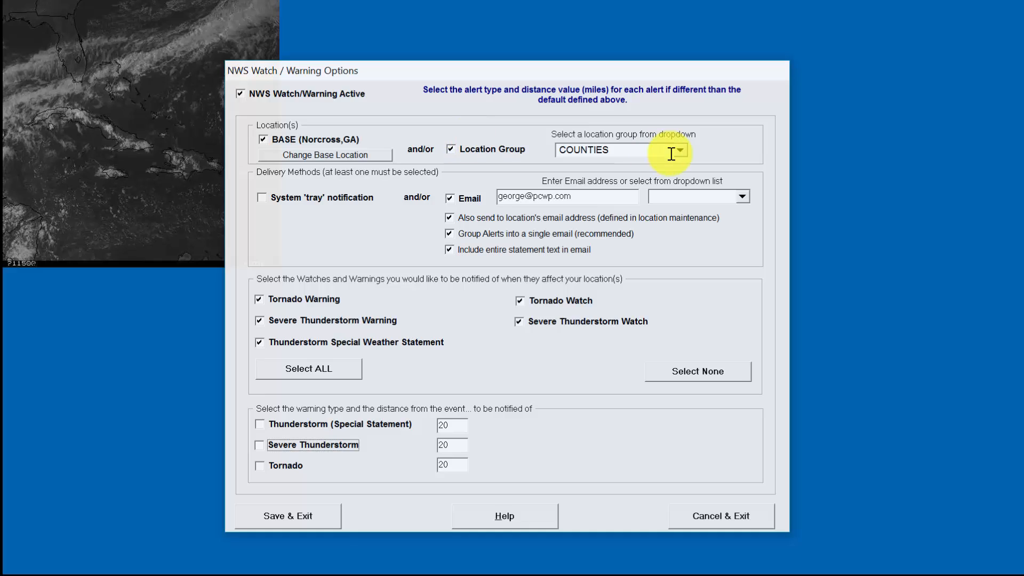
left_click(490, 156)
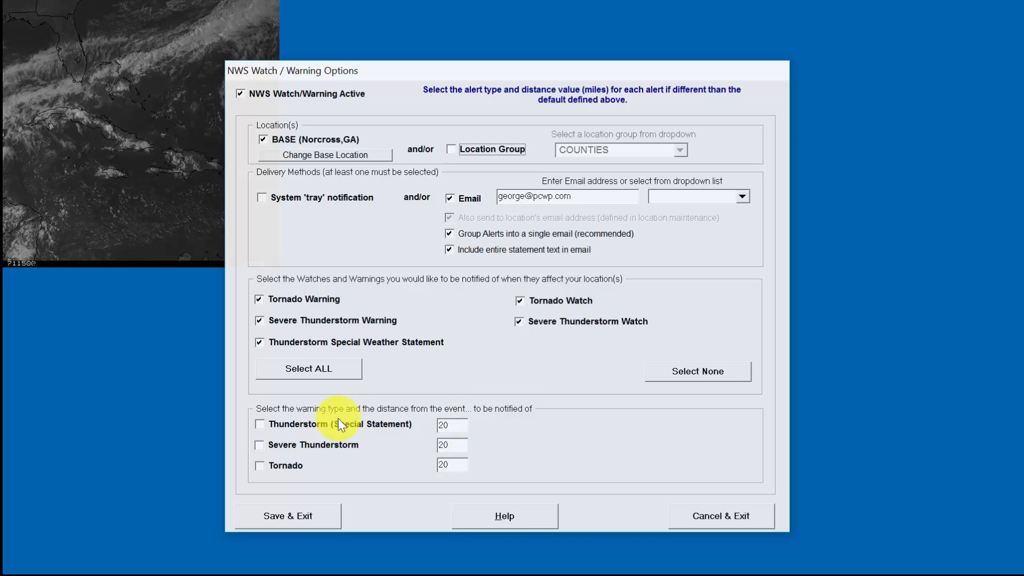
left_click(259, 466)
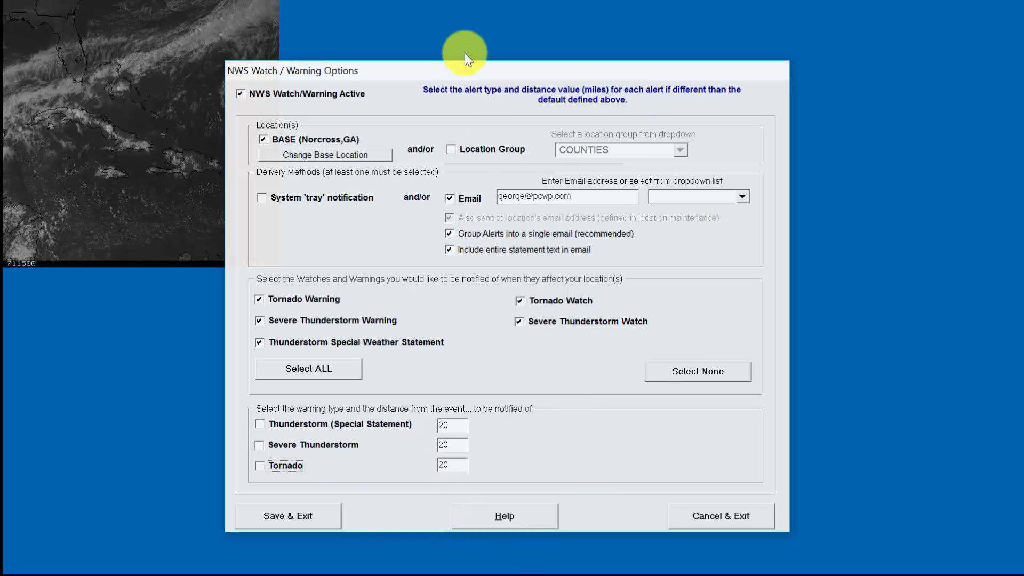
left_click_drag(472, 66, 458, 59)
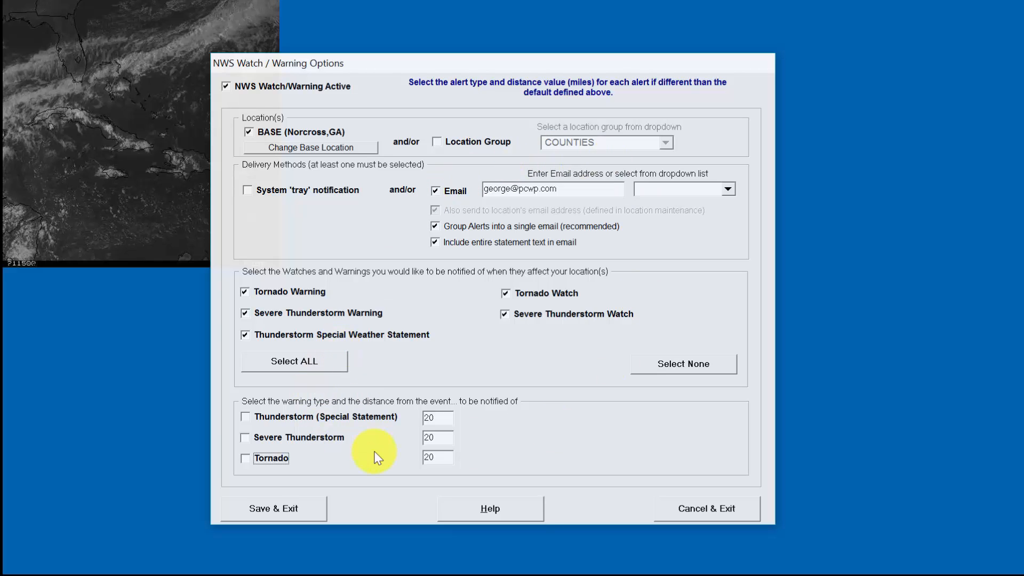
left_click(444, 417)
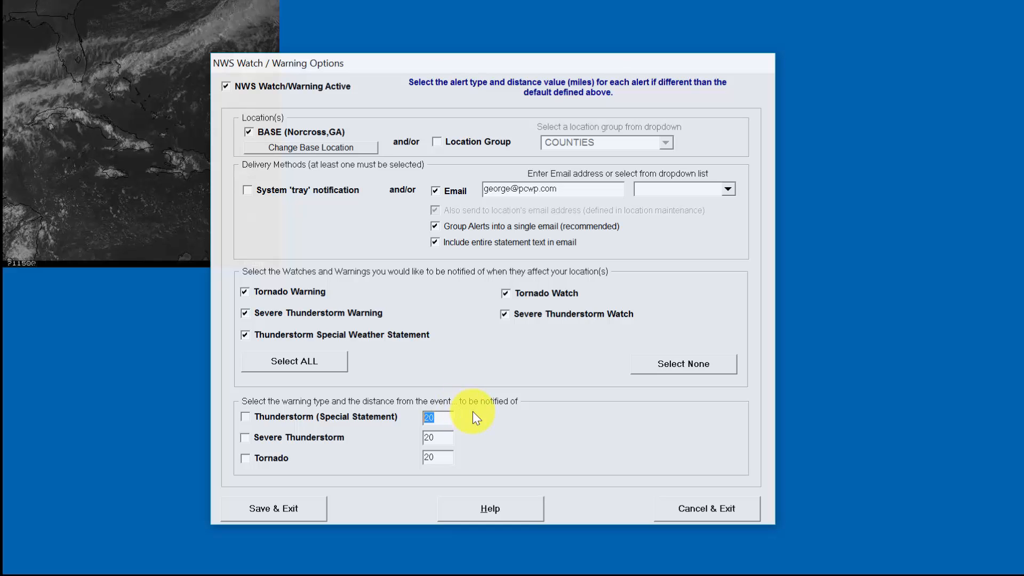
left_click(438, 418)
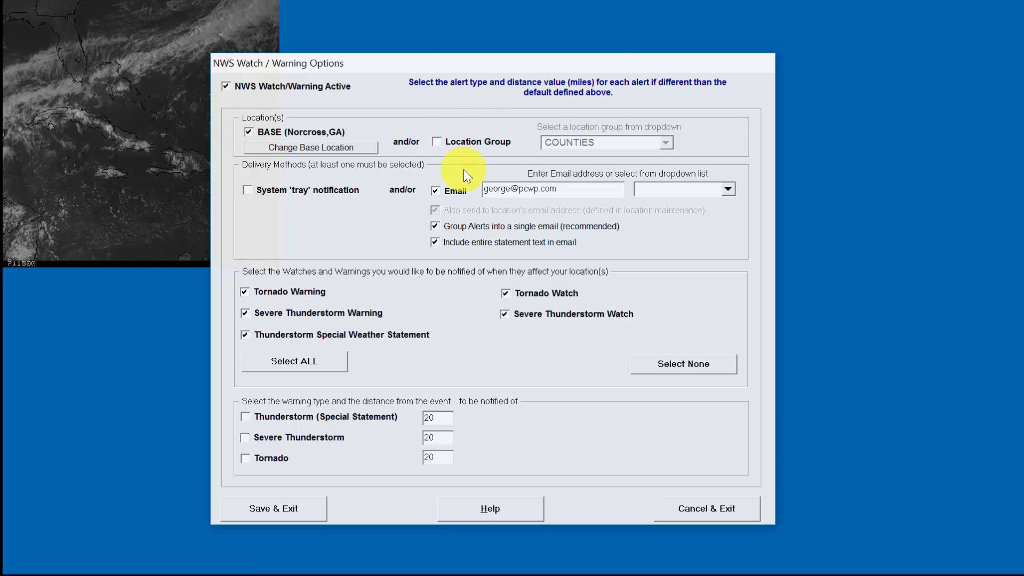
left_click(258, 191)
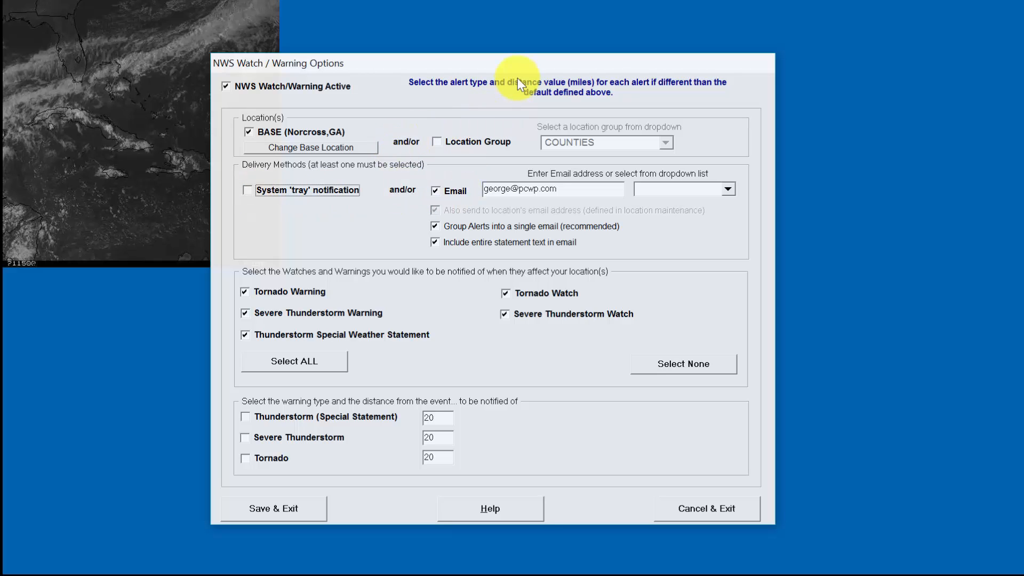
mouse_move(518, 66)
left_mouse_down()
mouse_move(494, 66)
mouse_move(516, 71)
left_mouse_up()
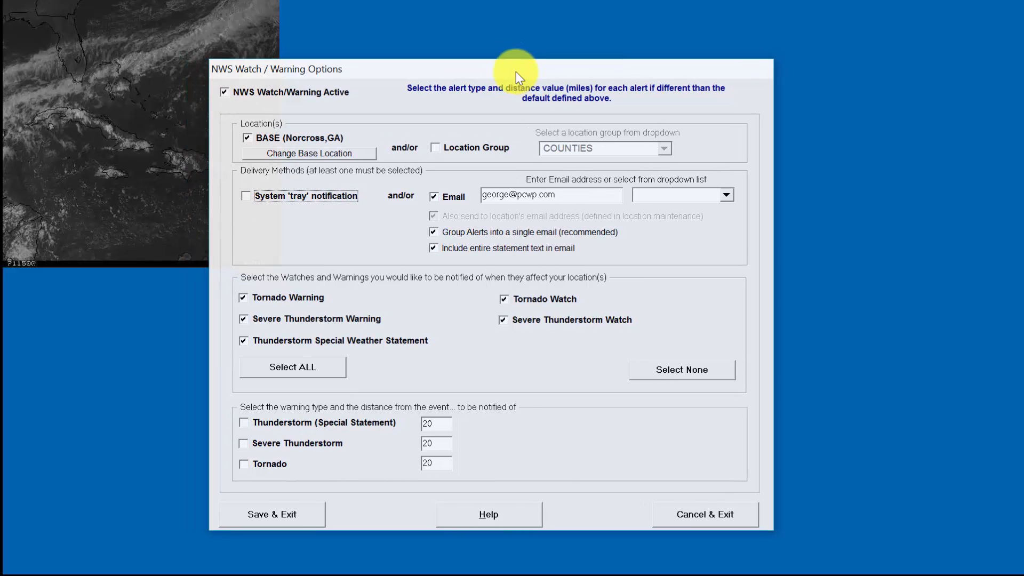
mouse_move(590, 561)
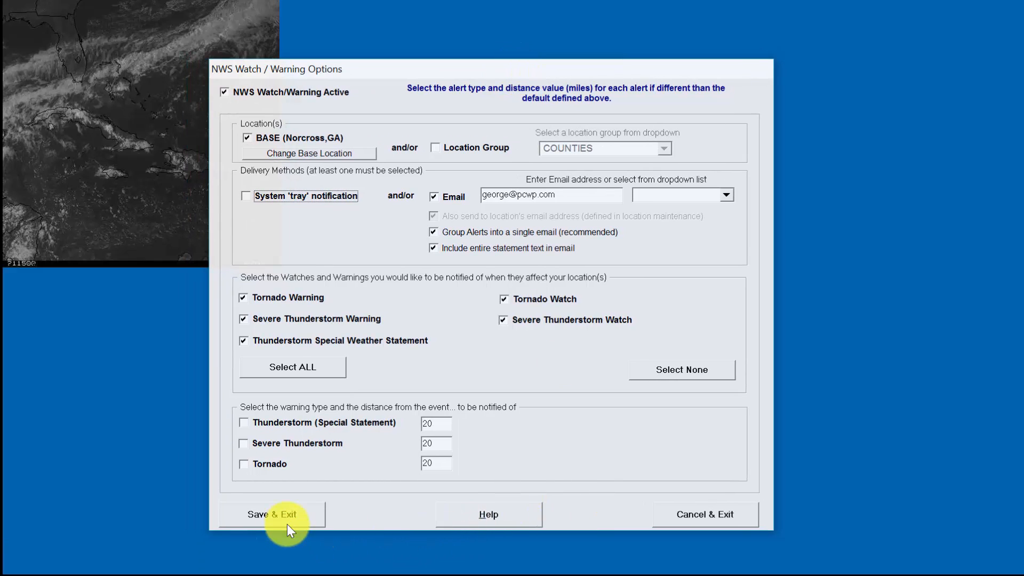
- Discard the watch/warning option changes and bring up the Local Storm Report / Weather Alert Options dialog
left_click(712, 514)
mouse_move(858, 560)
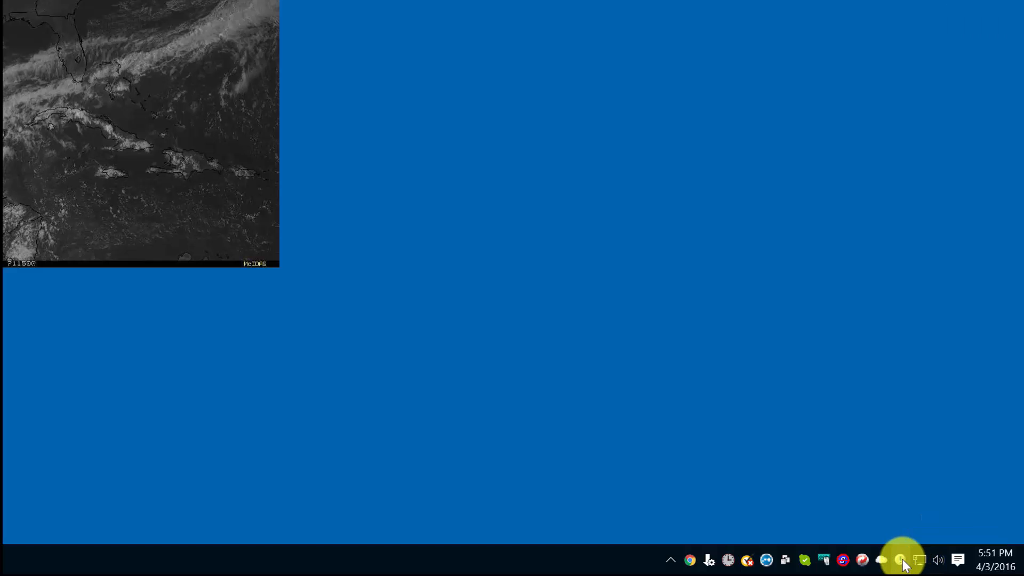
right_click(903, 559)
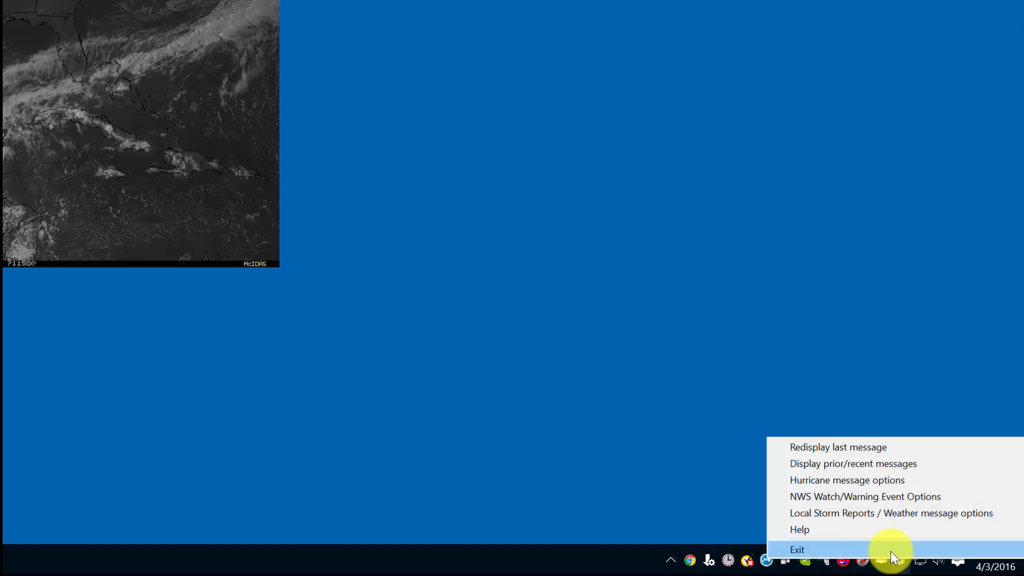
left_click(869, 512)
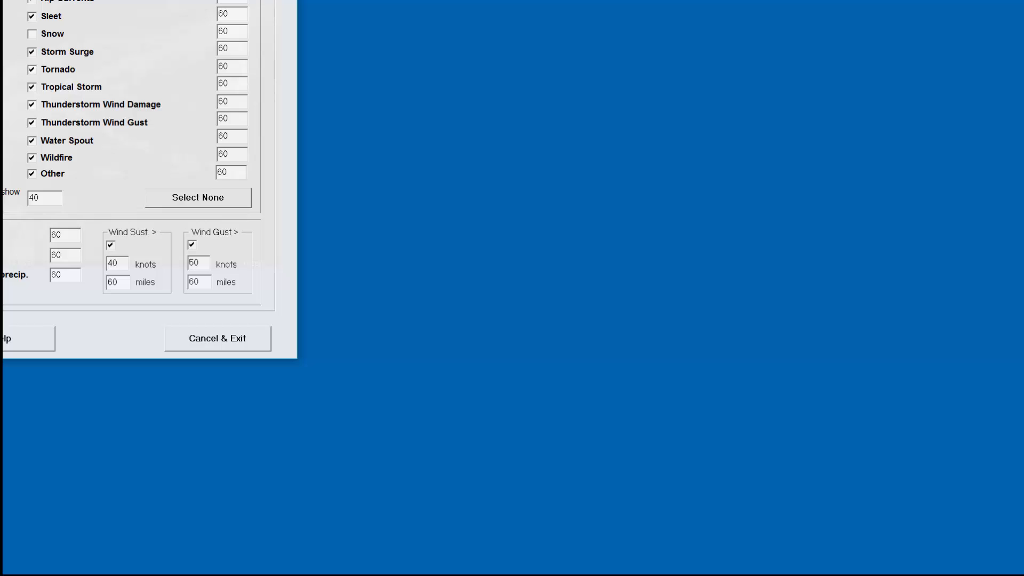
left_click_drag(0, 0, 348, 25)
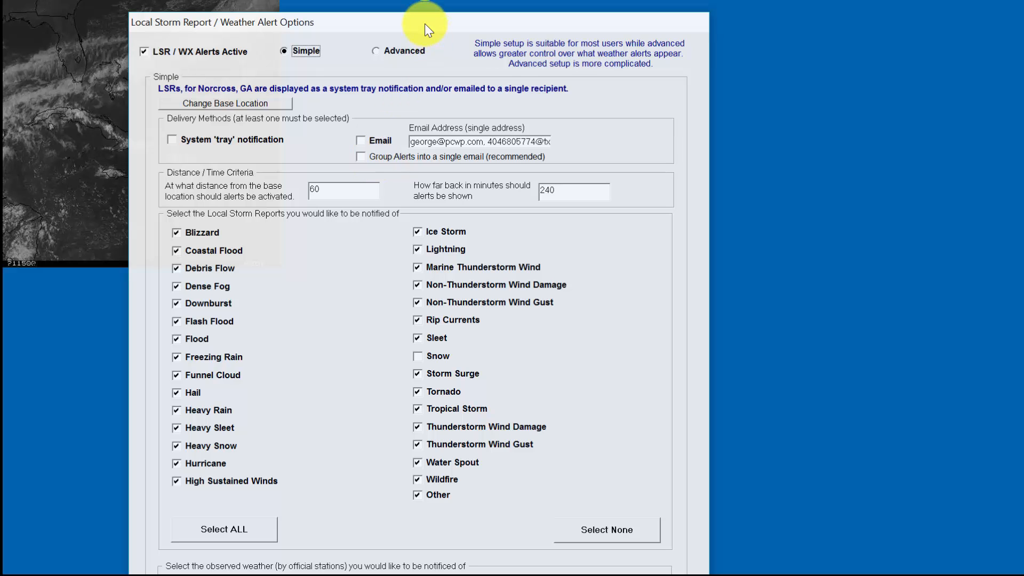
- Reposition the storm report options dialog and select its 240-minute look-back value
left_click_drag(424, 24, 414, 8)
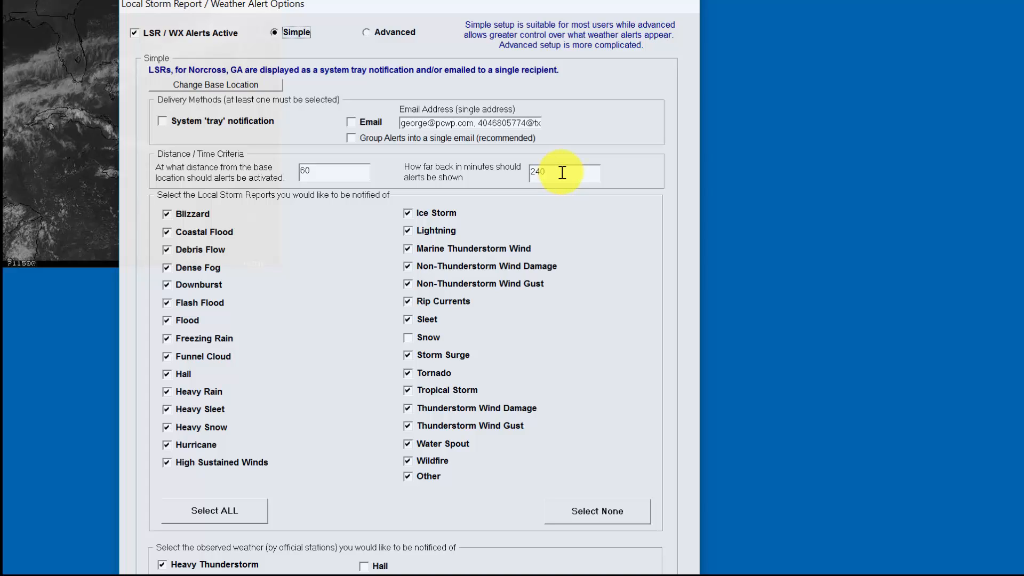
double_click(559, 175)
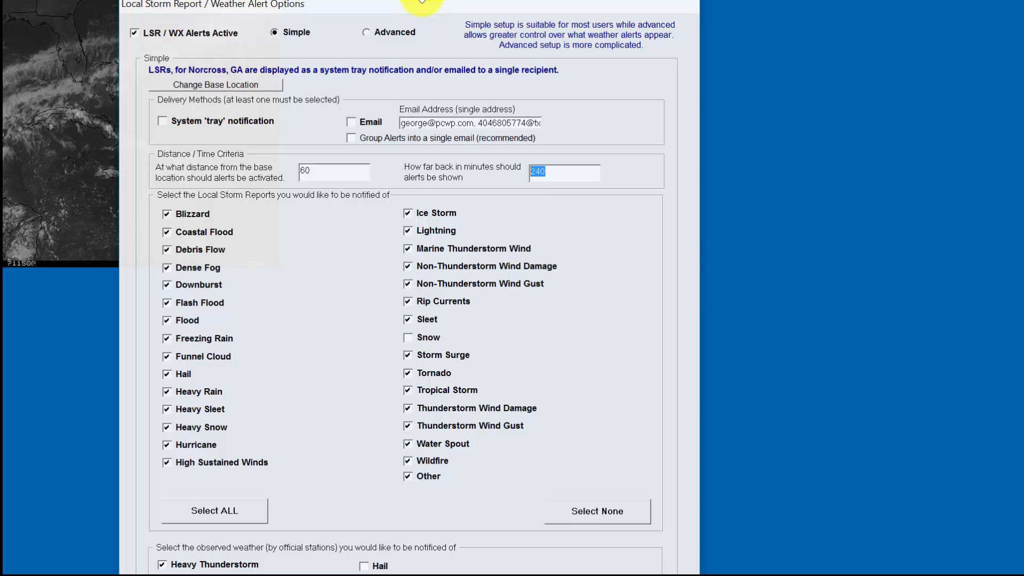
left_click_drag(425, 1, 425, 6)
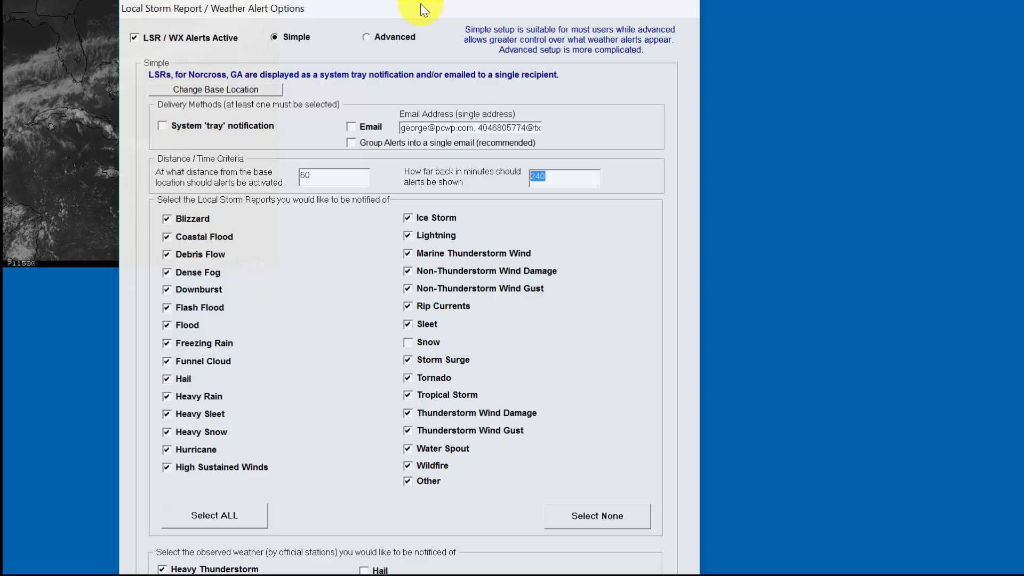
- Uncheck Blizzard, Dense Fog, Sleet and Ice Storm alerts, then review the dialog's bottom and top
left_click(169, 219)
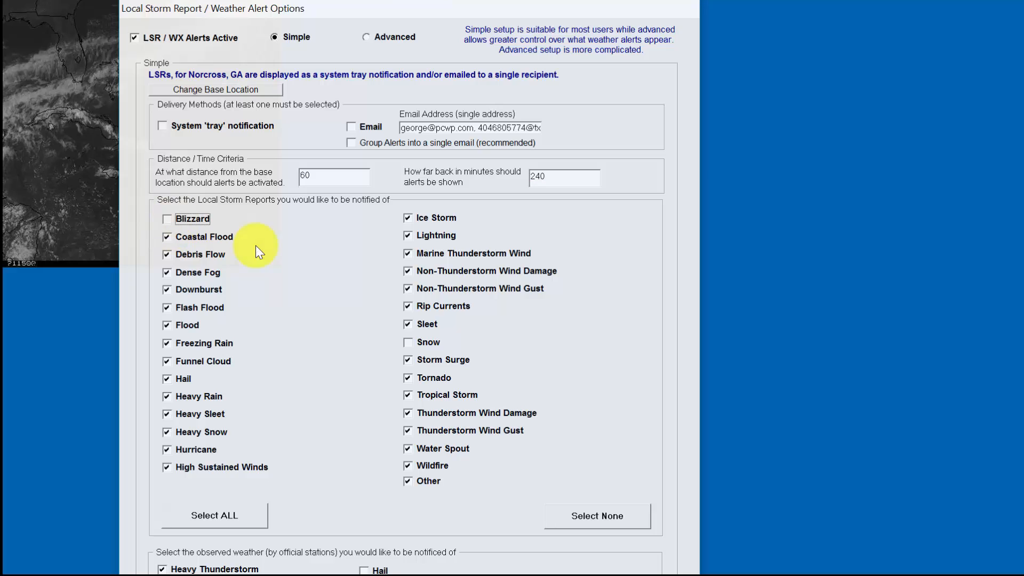
left_click(196, 271)
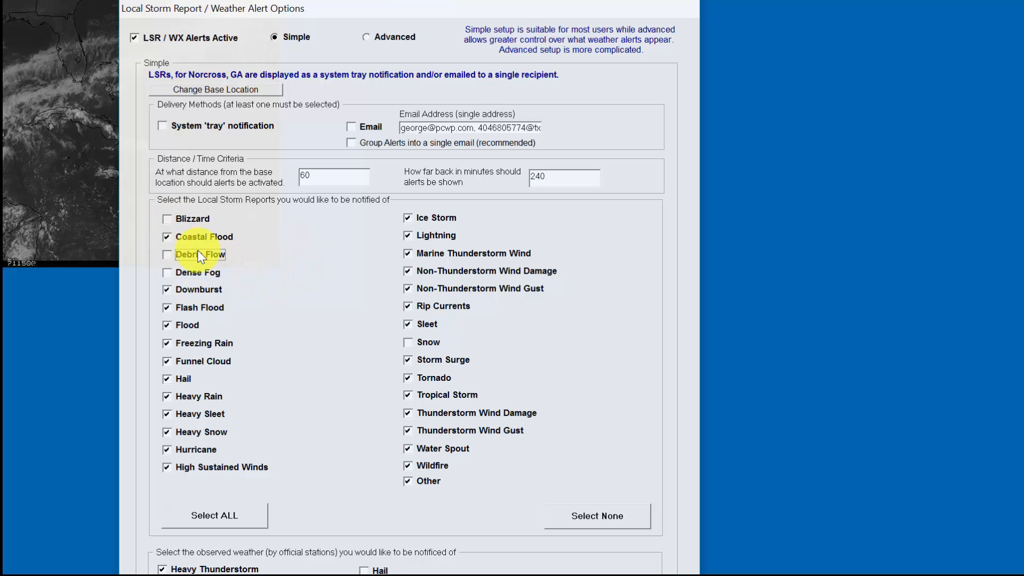
left_click(430, 324)
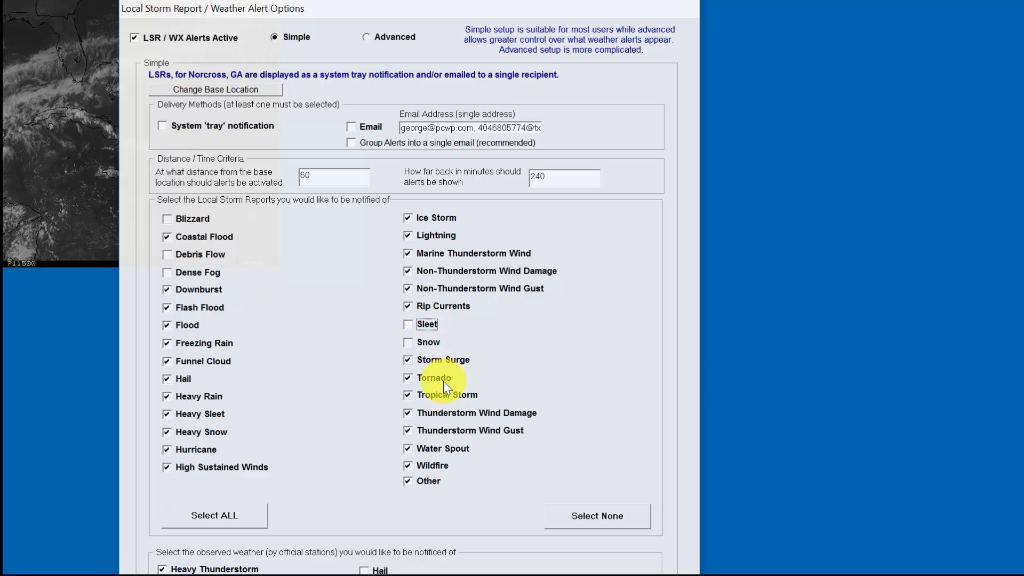
left_click(437, 220)
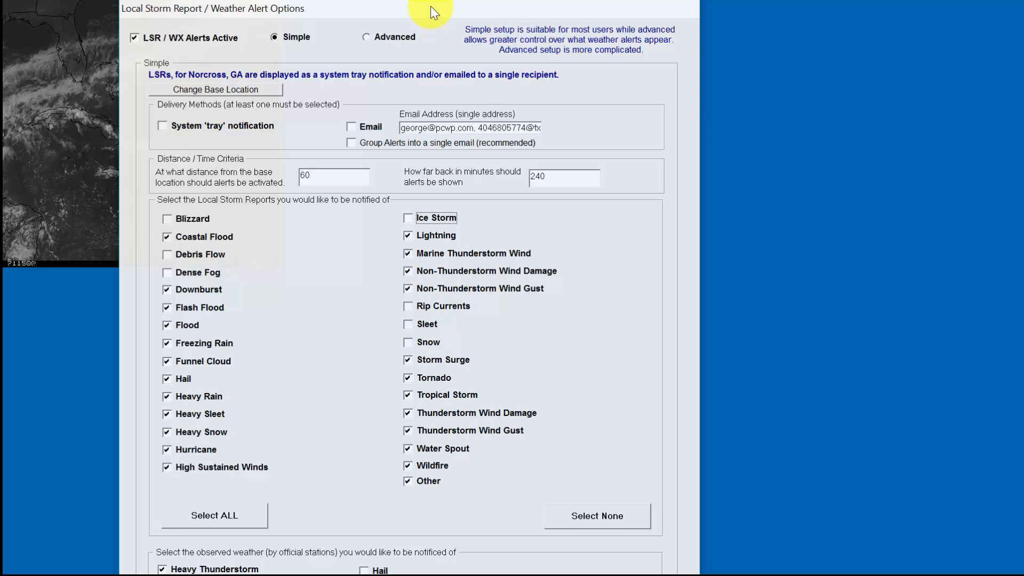
left_click_drag(430, 6, 418, 0)
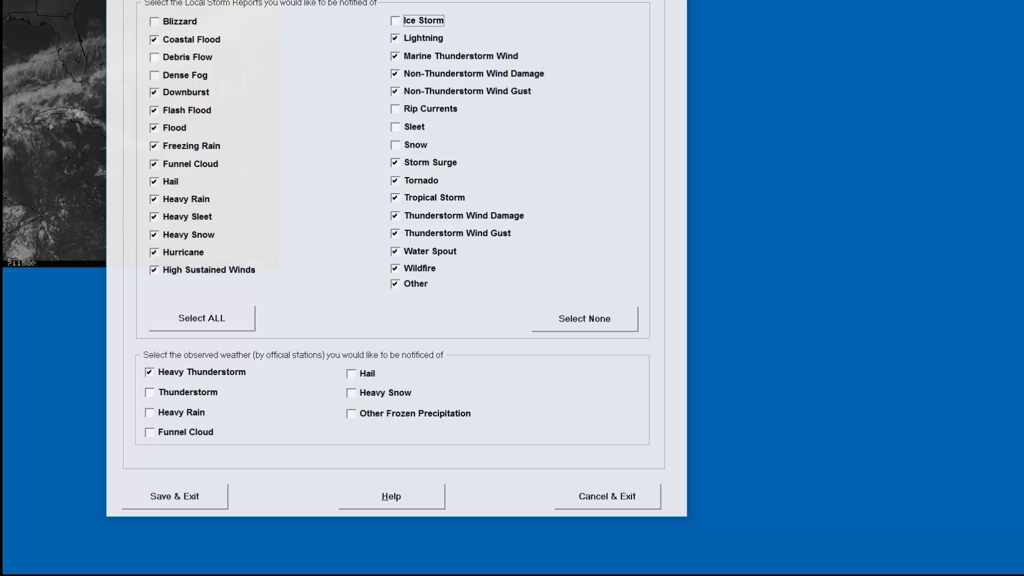
left_click_drag(322, 0, 291, 3)
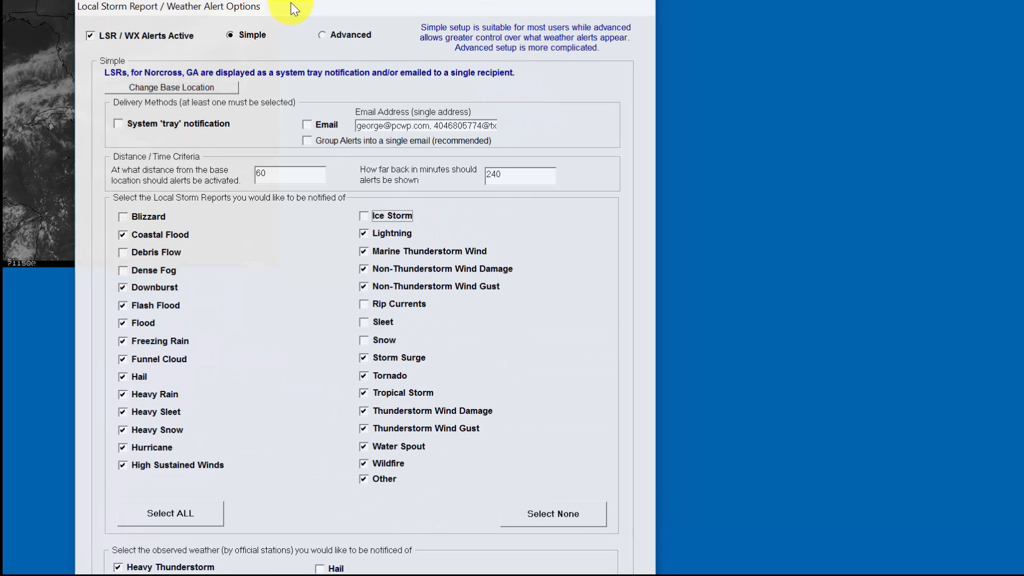
left_click(323, 35)
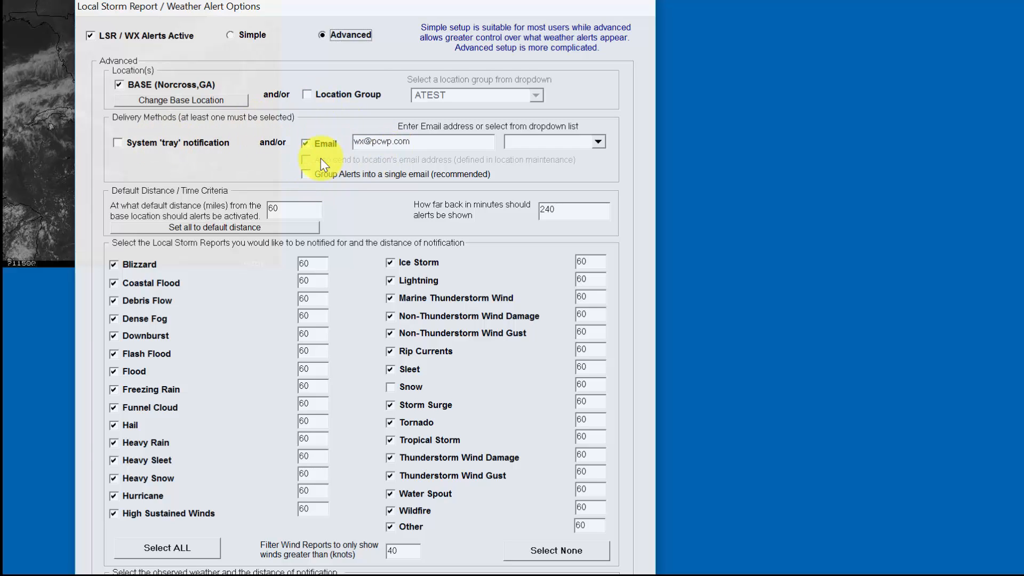
left_click(317, 93)
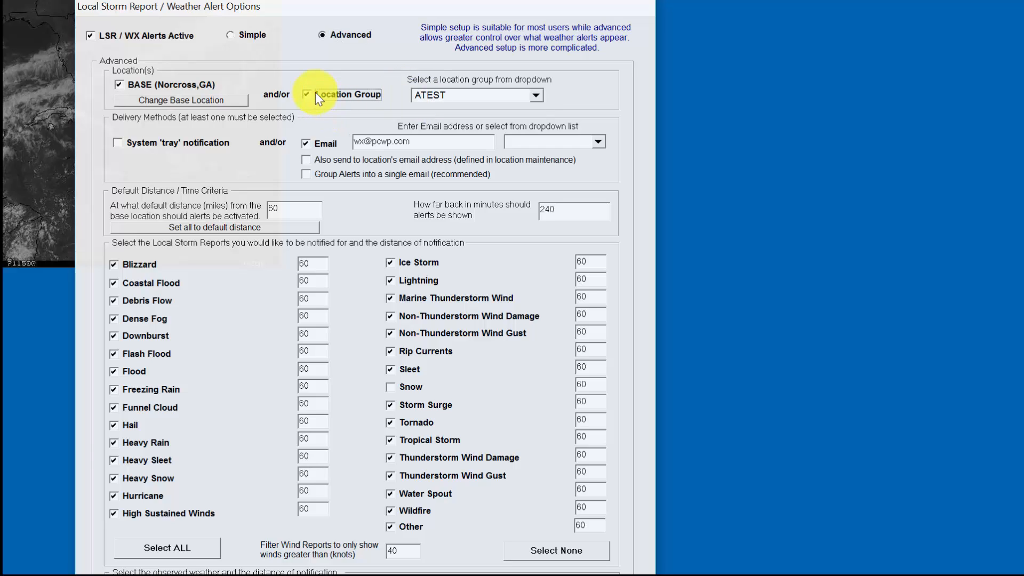
left_click(307, 160)
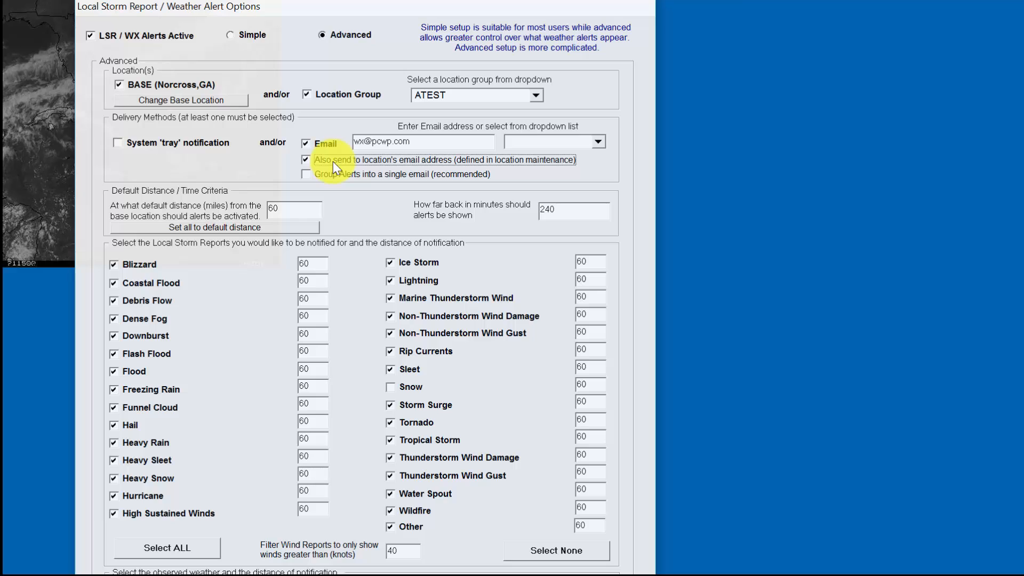
left_click(535, 95)
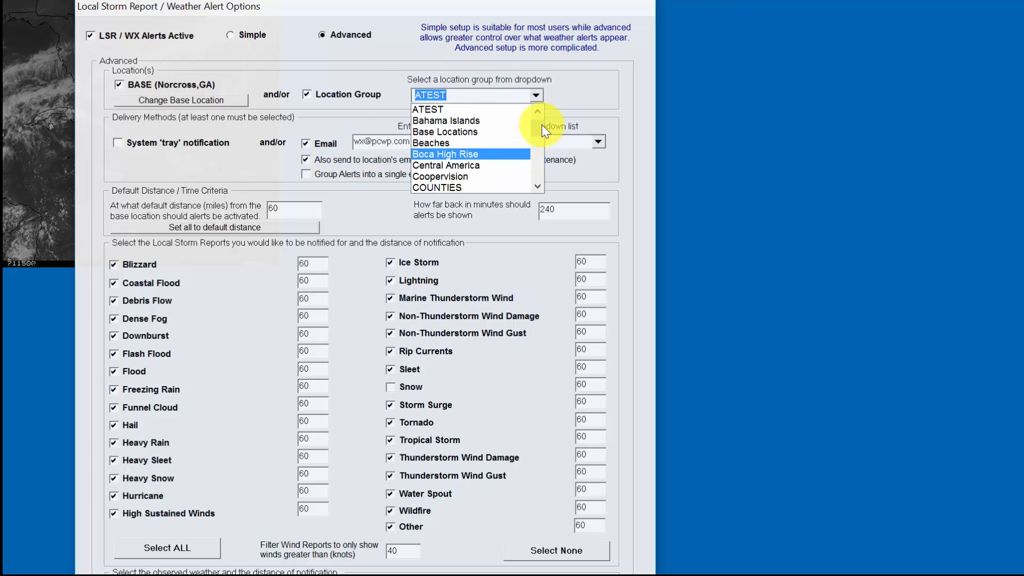
left_click_drag(542, 125, 536, 184)
left_click(499, 164)
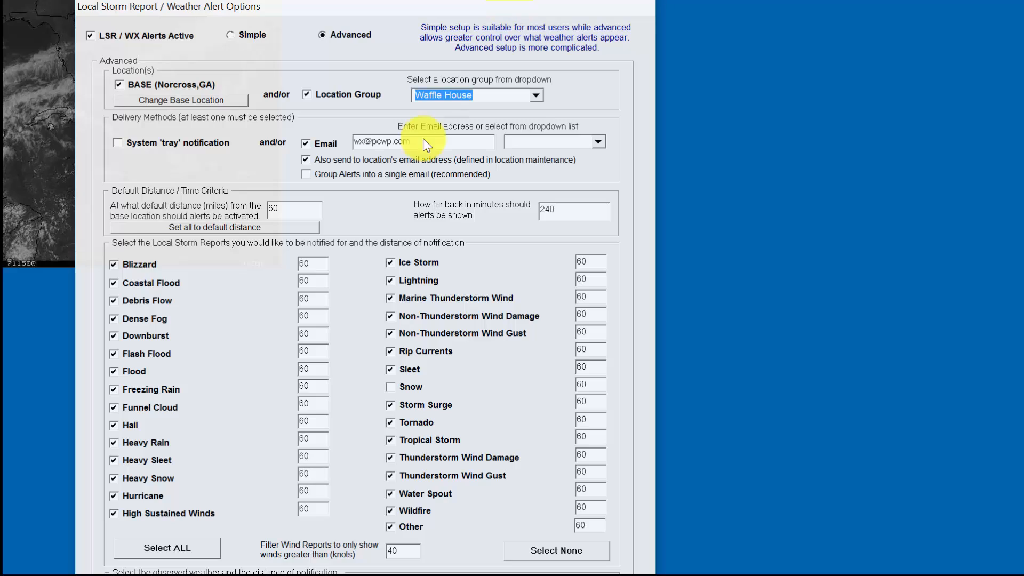
left_click(320, 207)
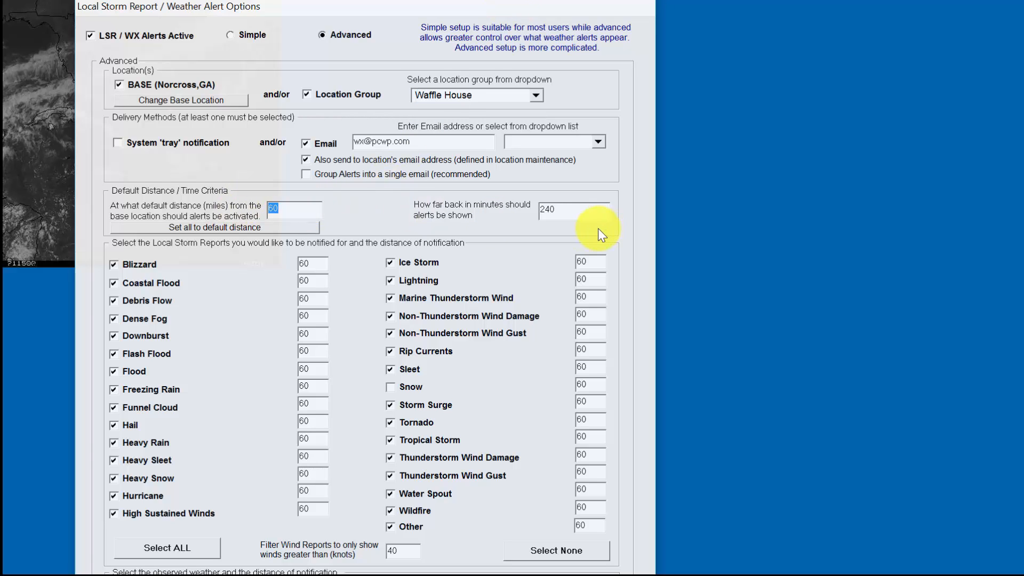
left_click(586, 212)
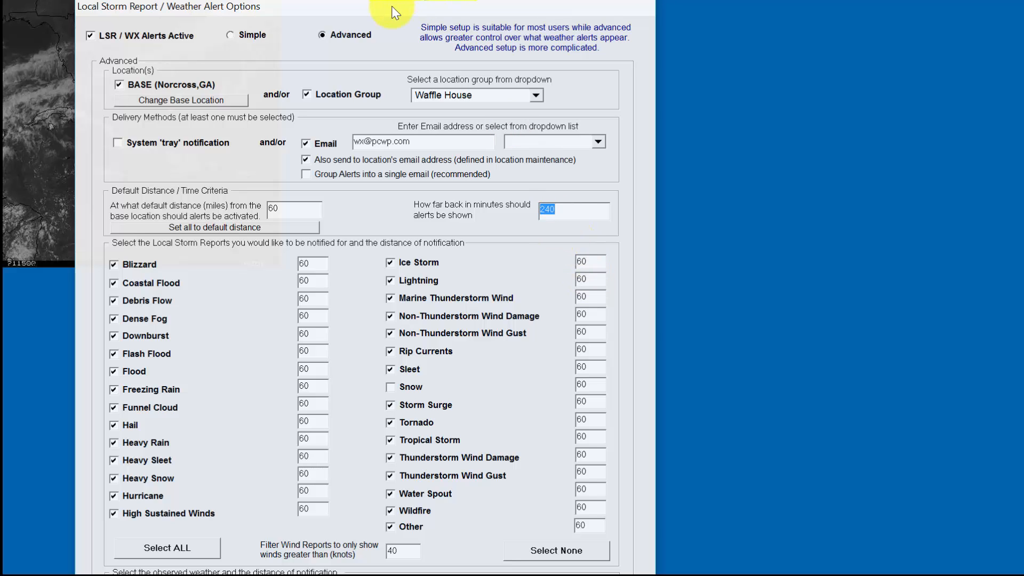
- Set per-report alert distances: Blizzard 100 and Coastal Flood 23 miles
left_click_drag(392, 7, 381, 0)
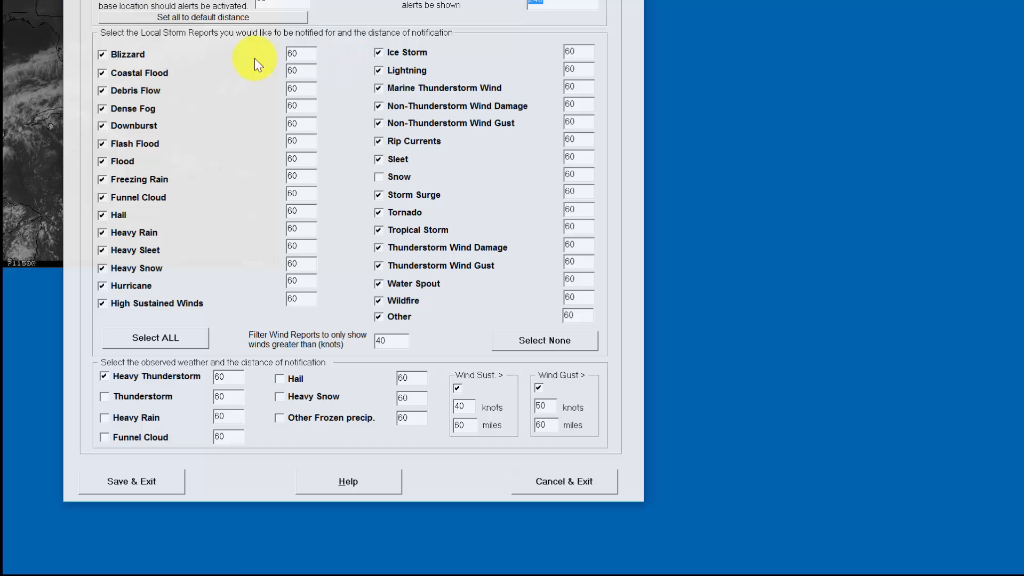
left_click(132, 51)
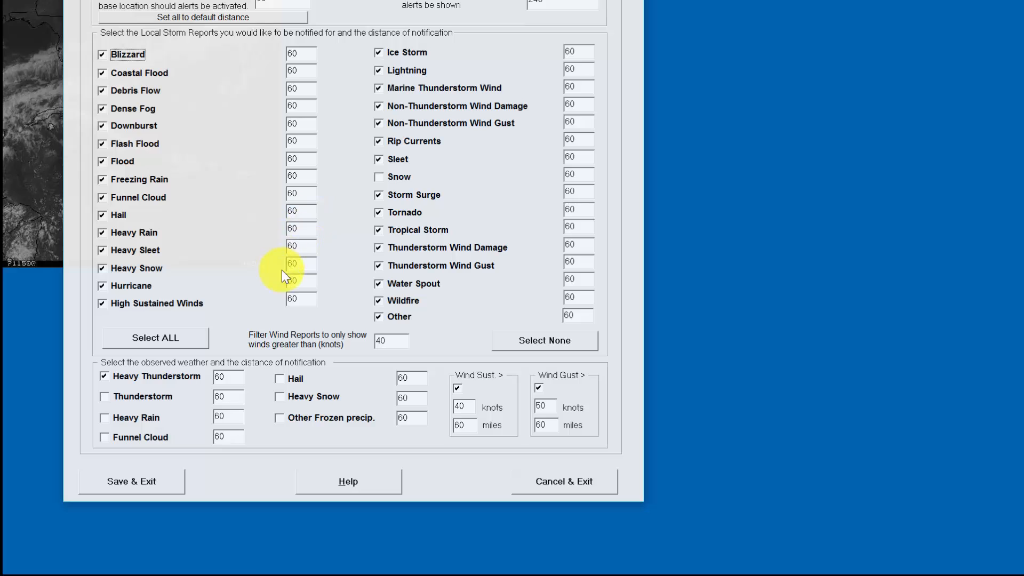
left_click(304, 56)
double_click(304, 56)
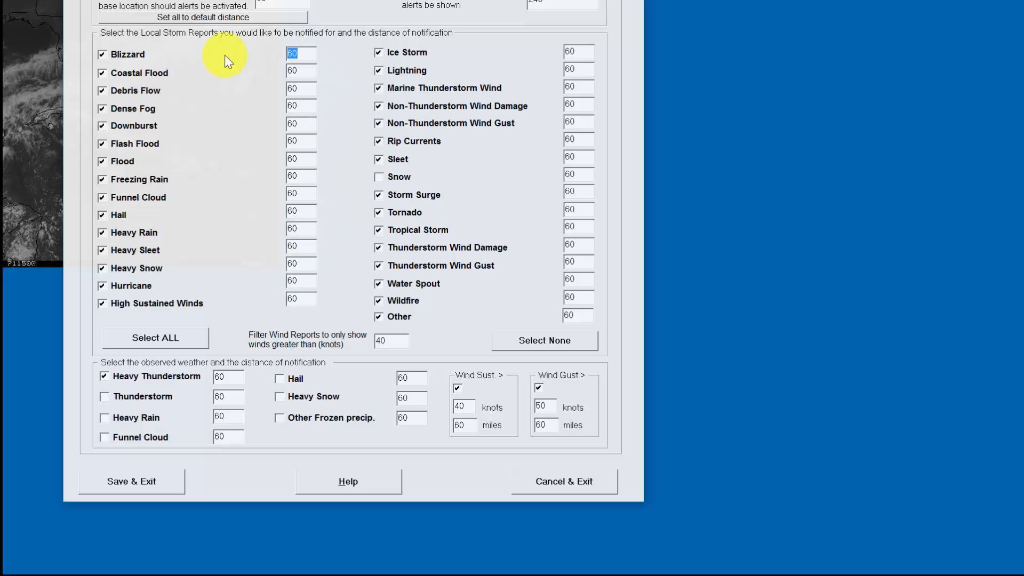
type("100")
double_click(307, 70)
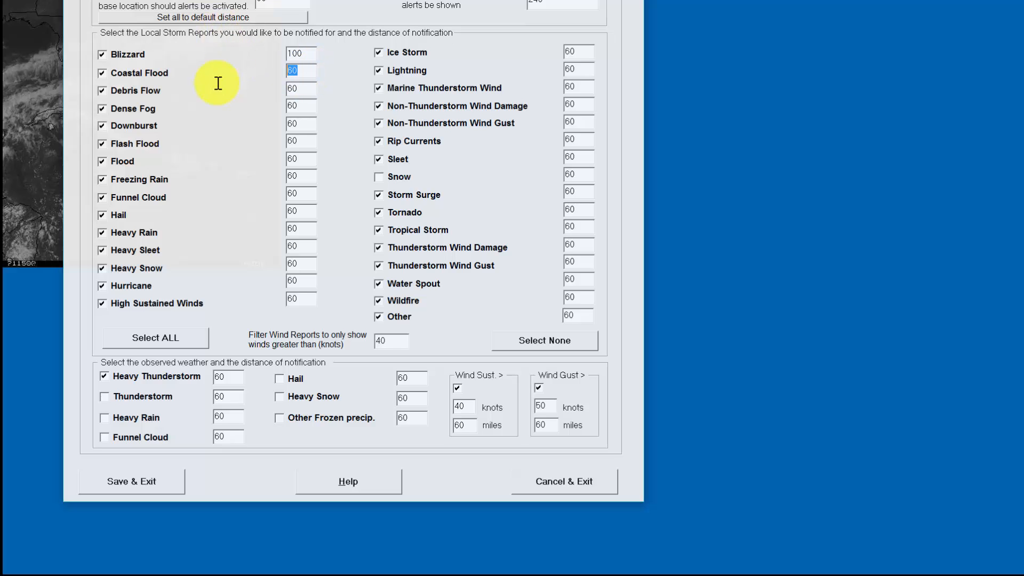
type("23")
- Set Debris Flow 56, Dense Fog 5 and Downburst 78 miles, then select the default distance
double_click(308, 90)
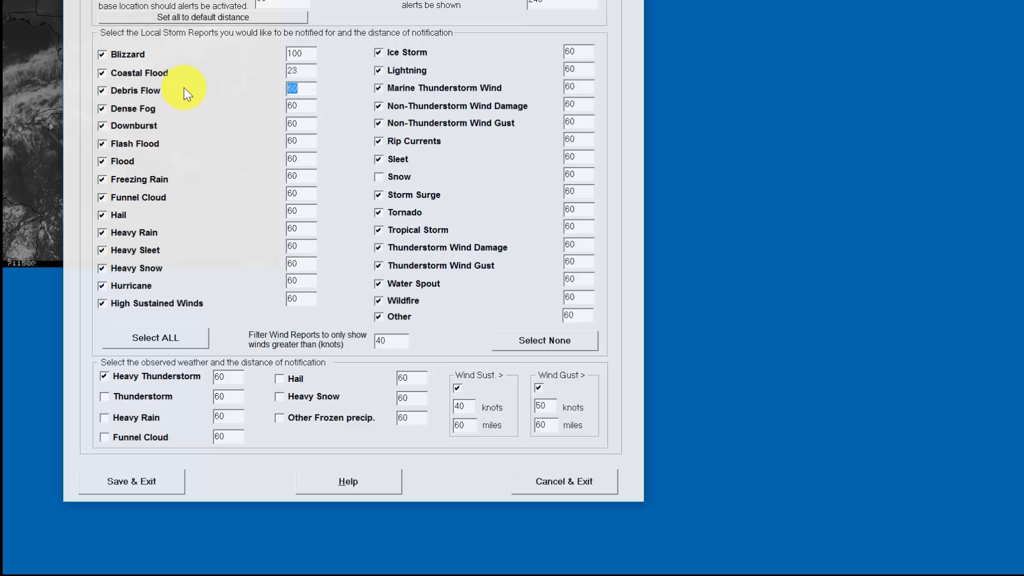
type("56")
double_click(297, 104)
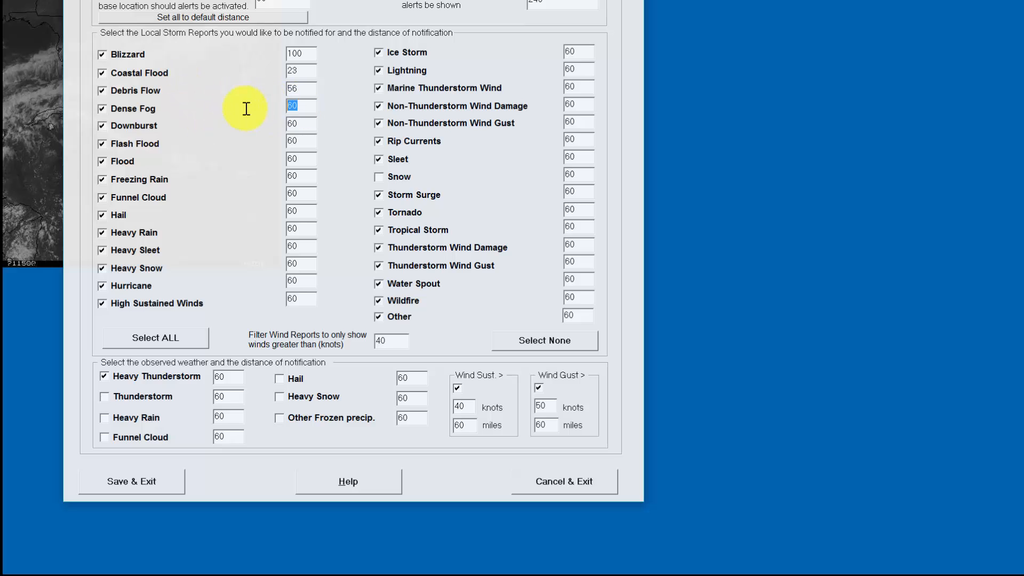
type("5")
double_click(305, 123)
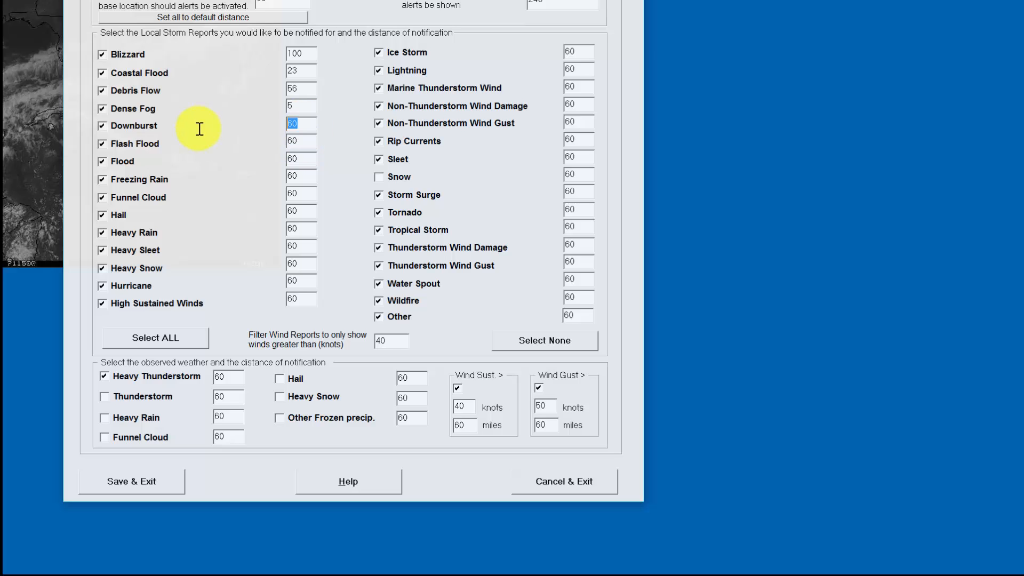
type("78")
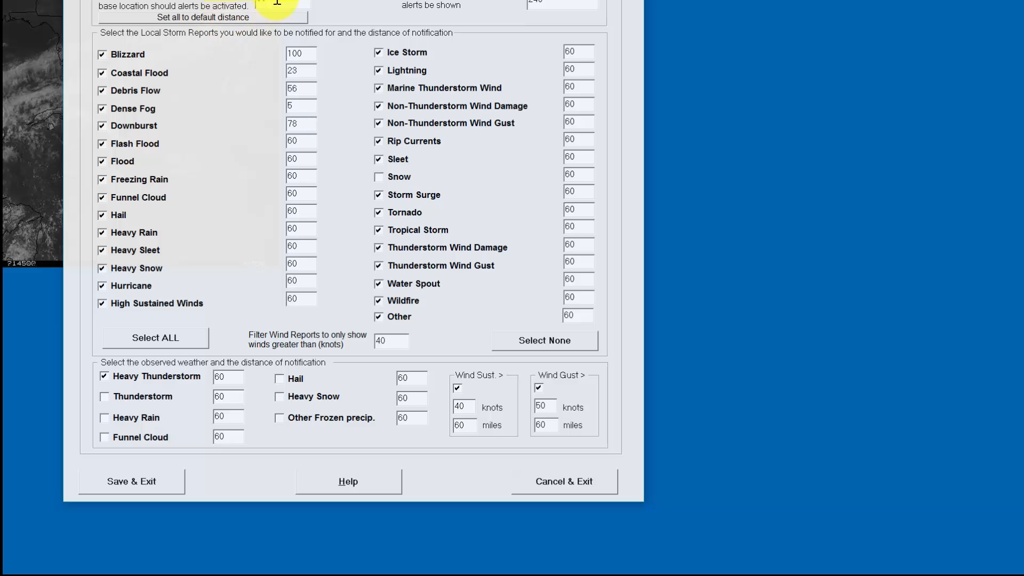
double_click(277, 2)
- Make 50 miles the default distance and apply it to every report type
type("50")
left_click(240, 16)
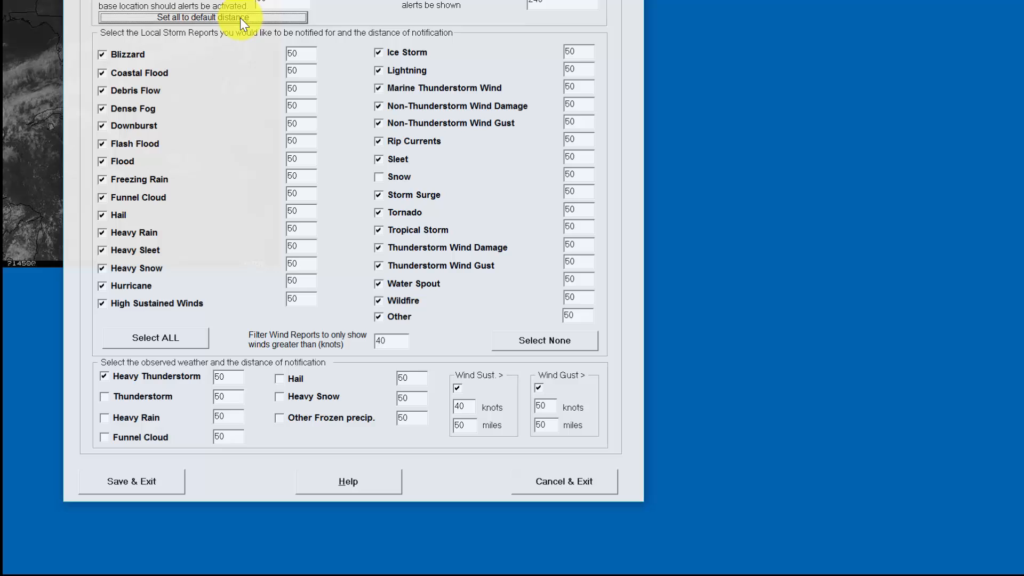
left_click_drag(238, 0, 239, 28)
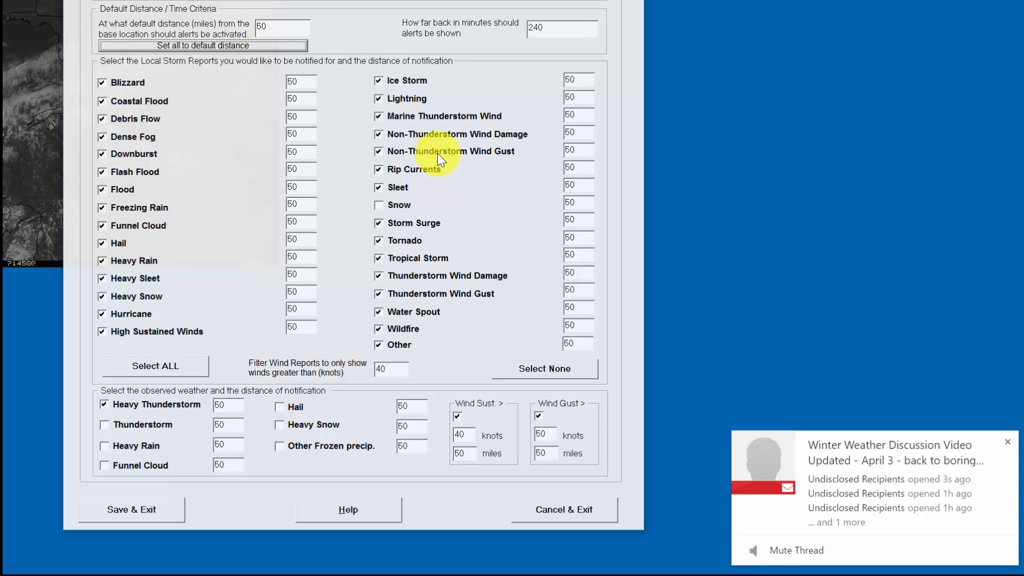
- Raise the Filter Wind Reports threshold from 40 to 60 knots
left_click(395, 372)
left_click_drag(396, 371, 315, 370)
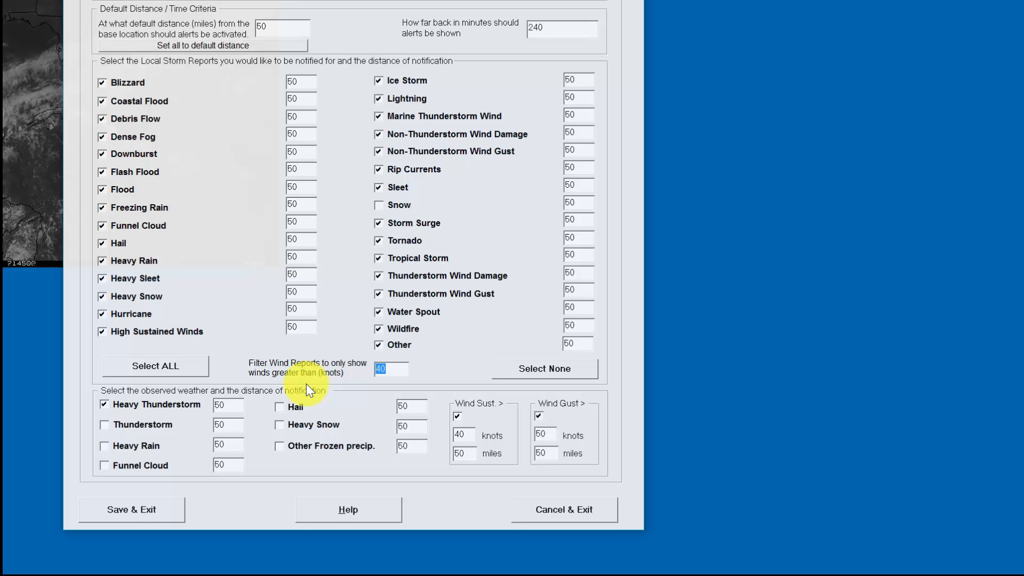
type("60")
left_click_drag(400, 367, 308, 367)
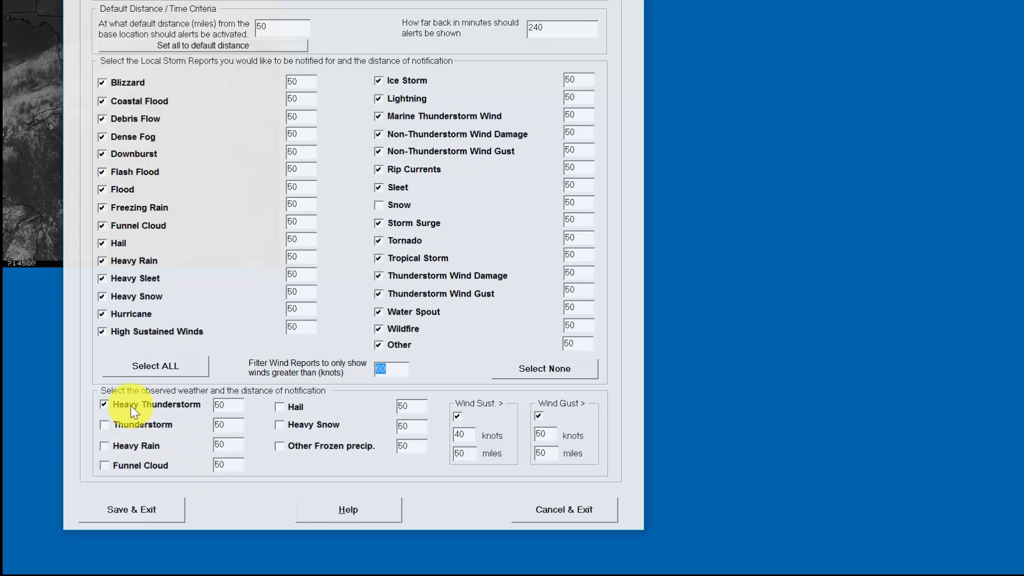
left_click(237, 410)
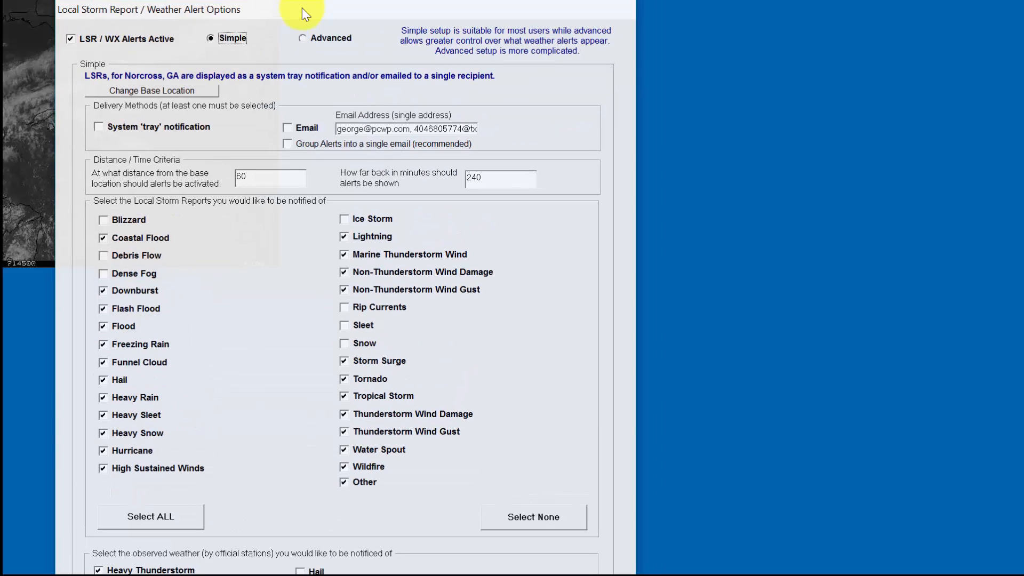
- Enter 600 miles as the Simple setup alert distance, replacing a trial 1000
left_click_drag(302, 8, 292, 14)
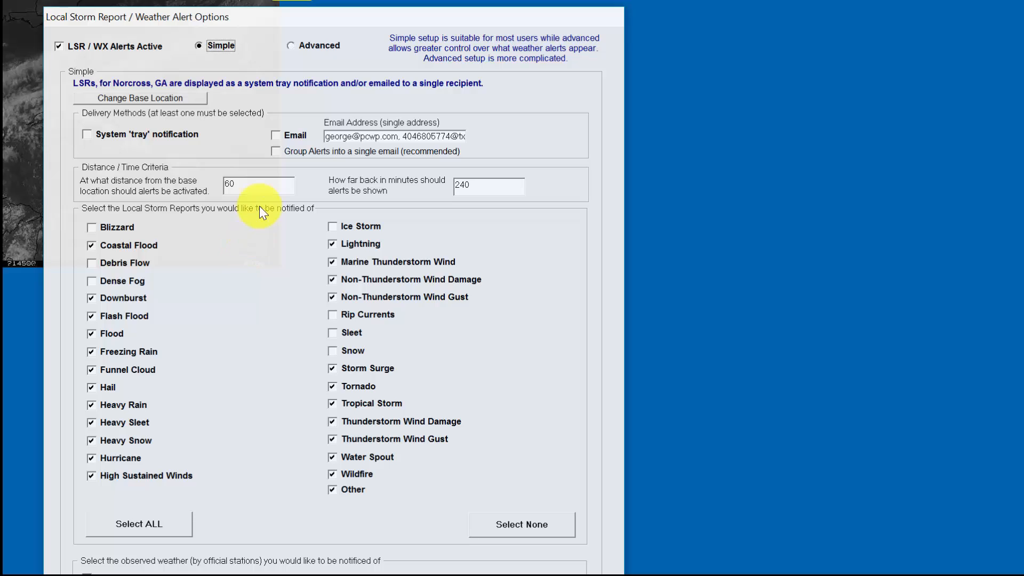
double_click(254, 188)
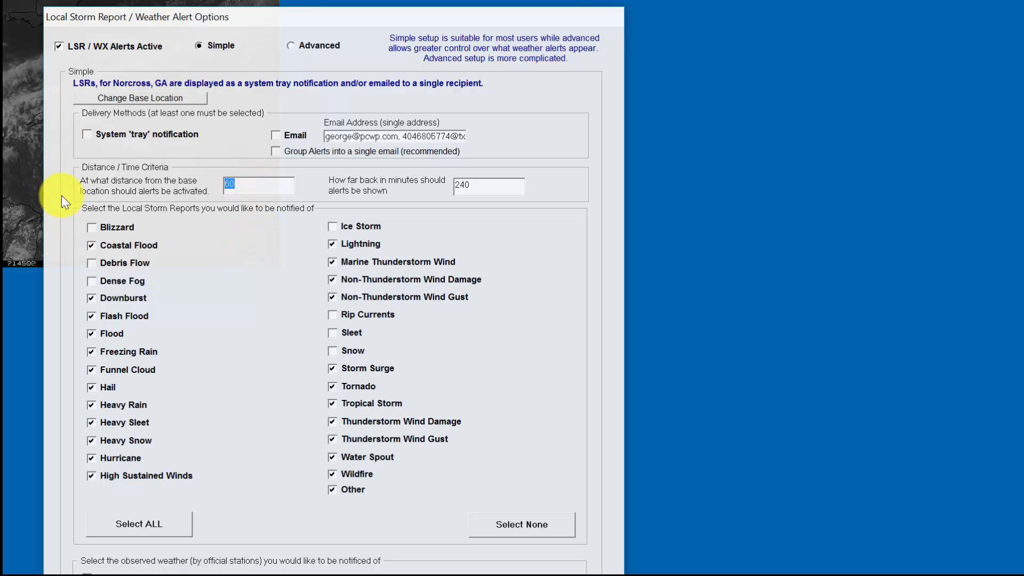
type("1000")
double_click(255, 185)
type("600")
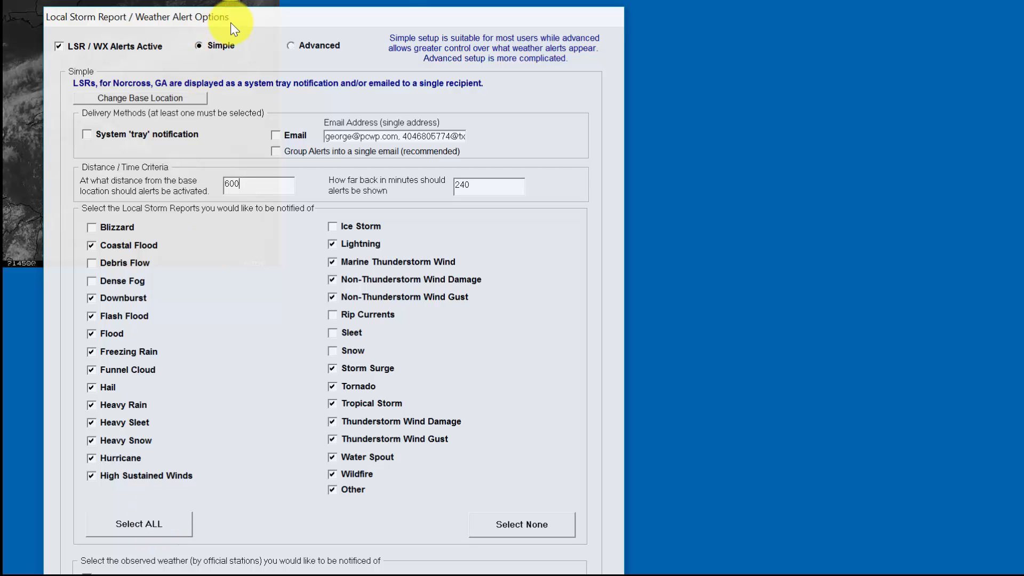
- Switch the alert options to Advanced setup and close them without saving
left_click_drag(288, 24, 345, 0)
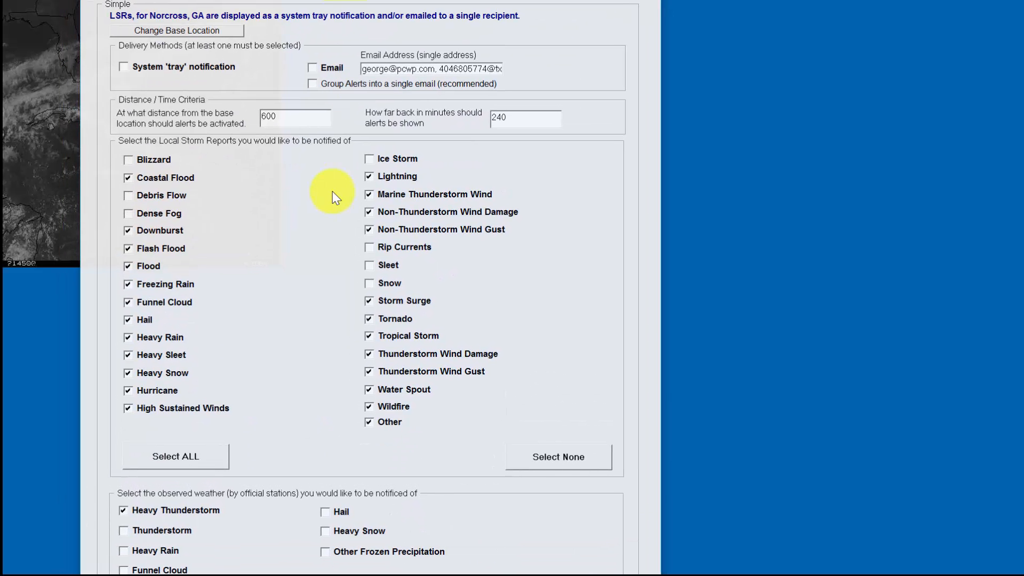
left_click(344, 0)
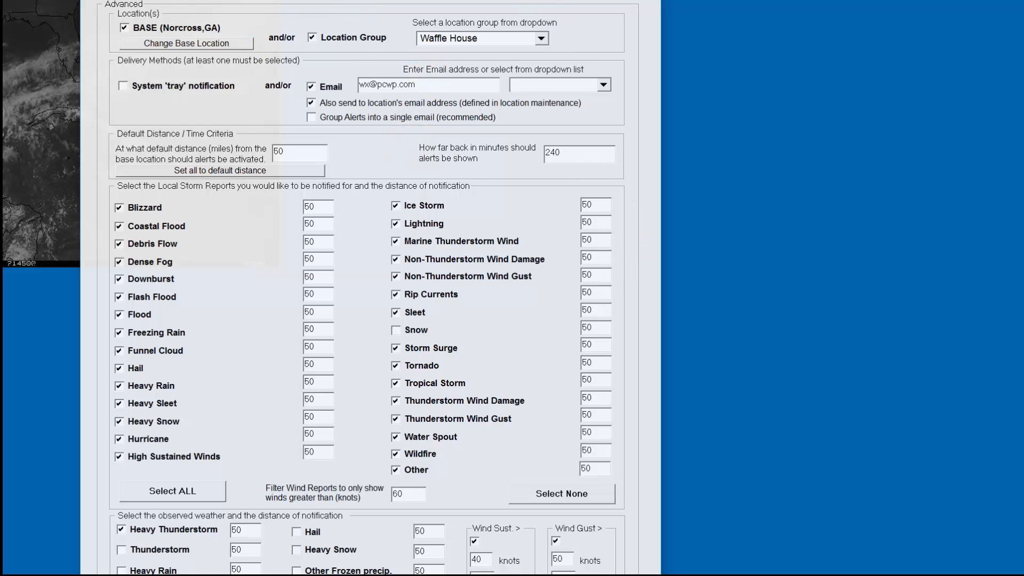
left_click_drag(487, 0, 461, 0)
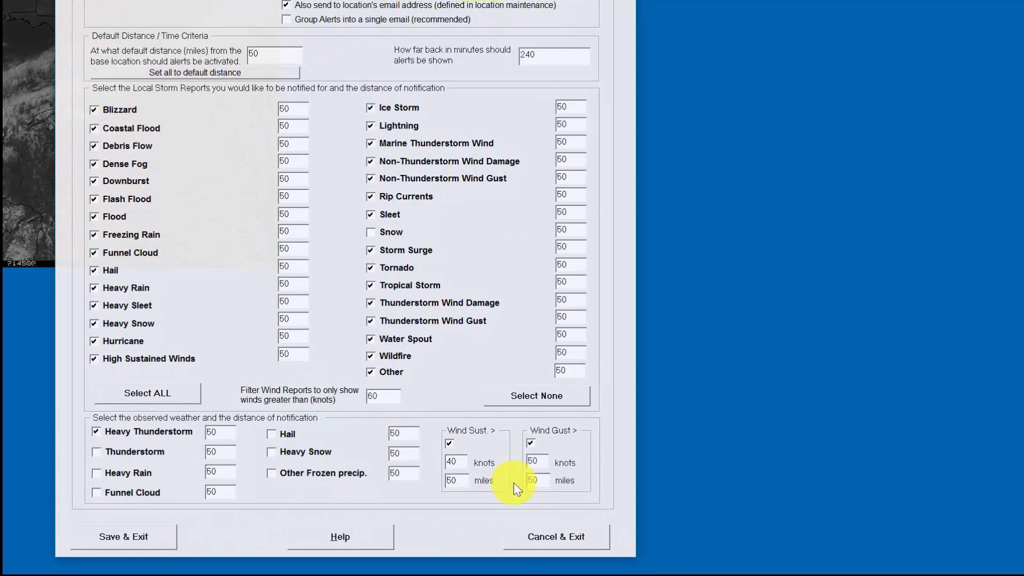
left_click(519, 539)
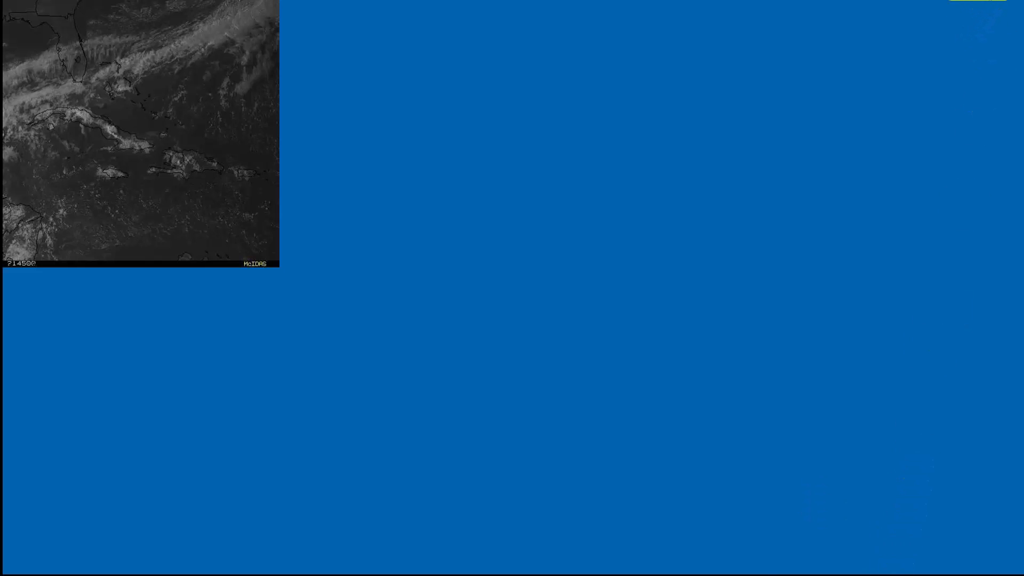
- Open the Location Maintenance table in System Setup and select Aaronsburg, PA
left_click(986, 0)
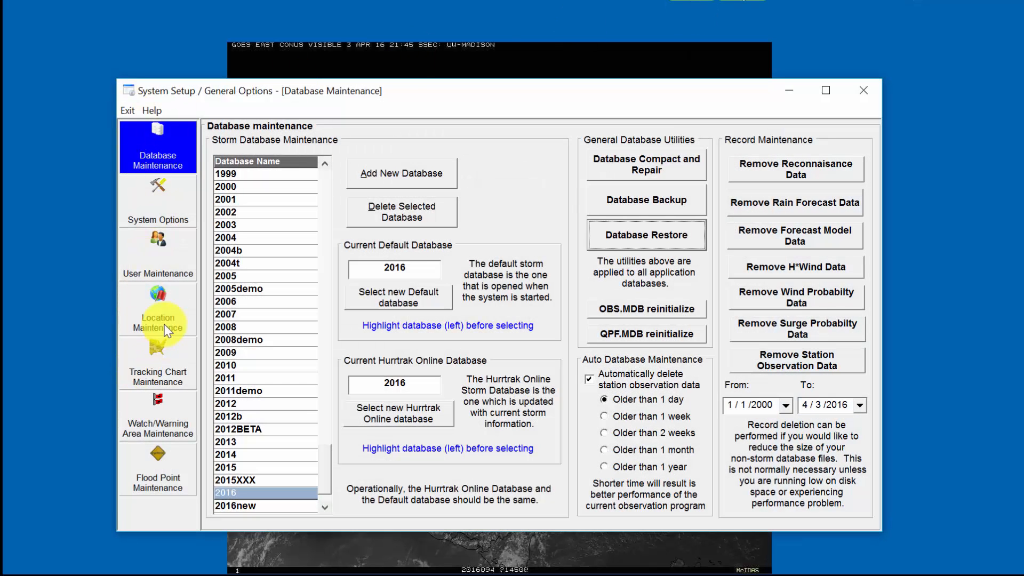
left_click(165, 324)
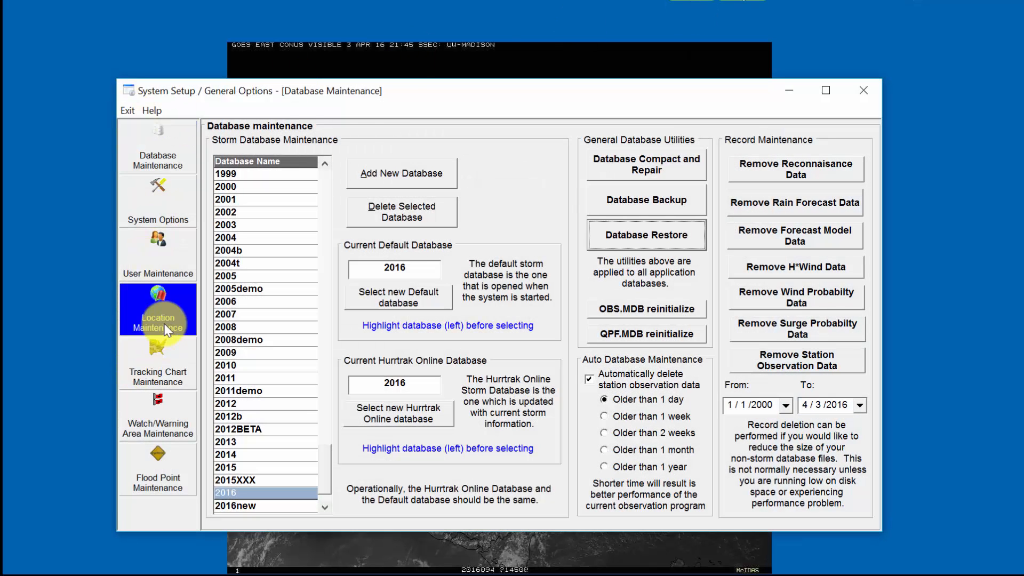
left_click_drag(412, 98, 415, 72)
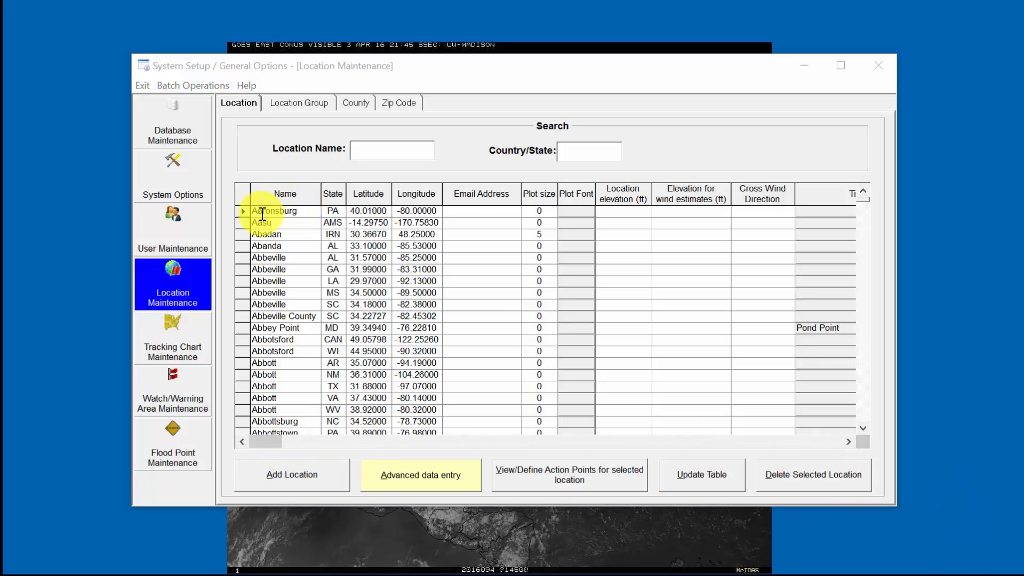
left_click(244, 211)
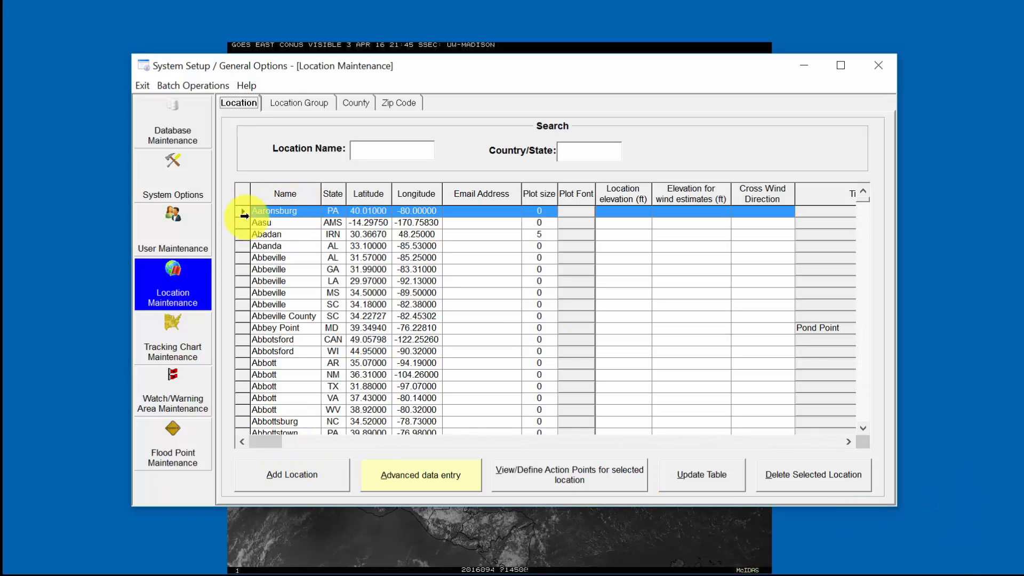
- Enter Aaronsburg's e-mail address, reference value 34, a contact name and phone number
left_click(447, 470)
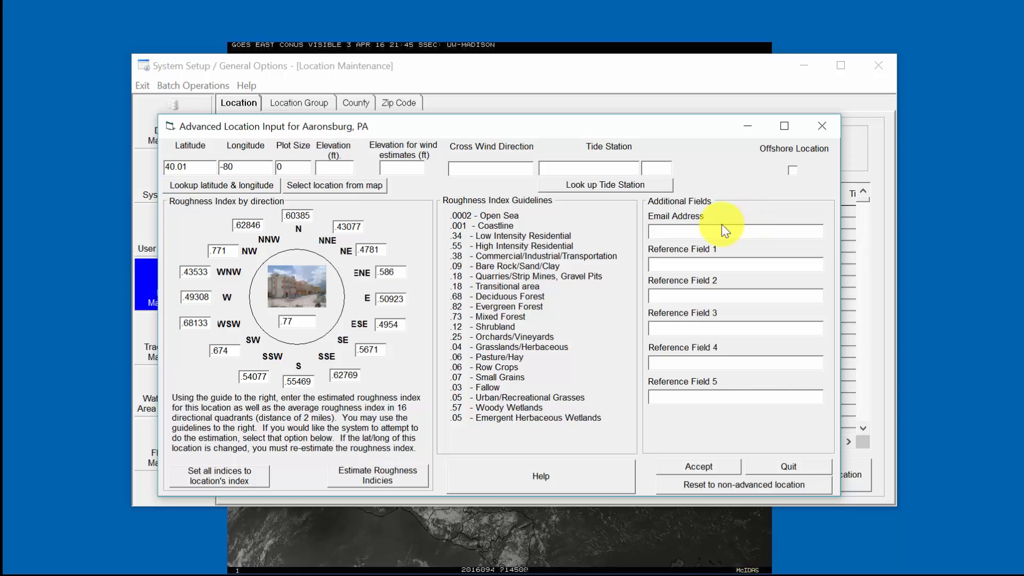
left_click(704, 263)
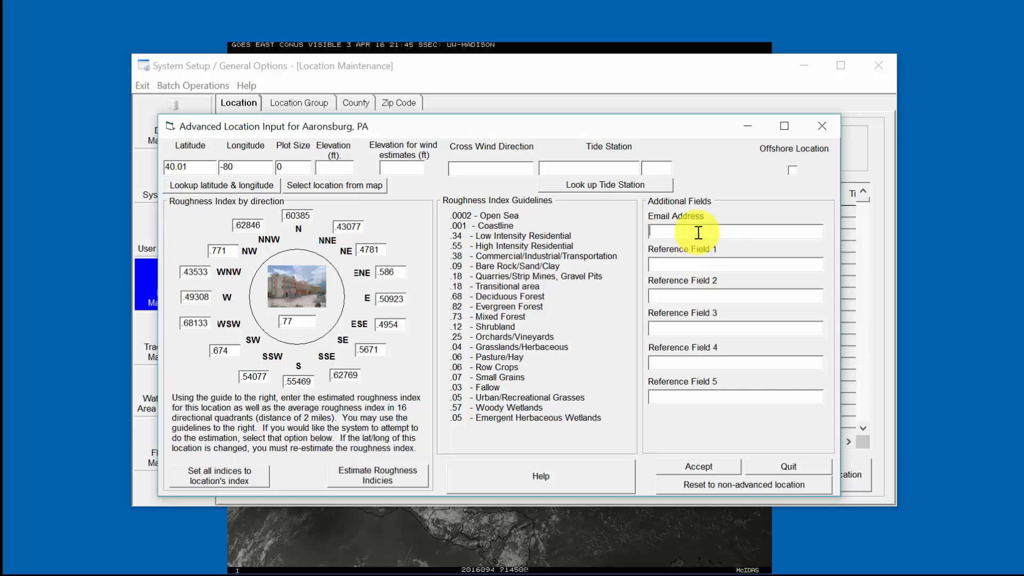
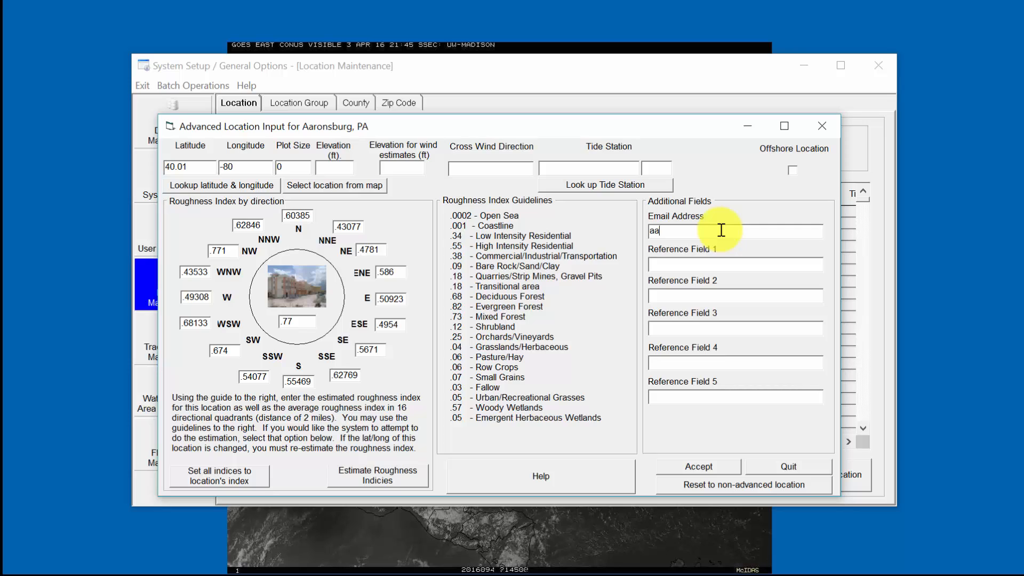
type("34")
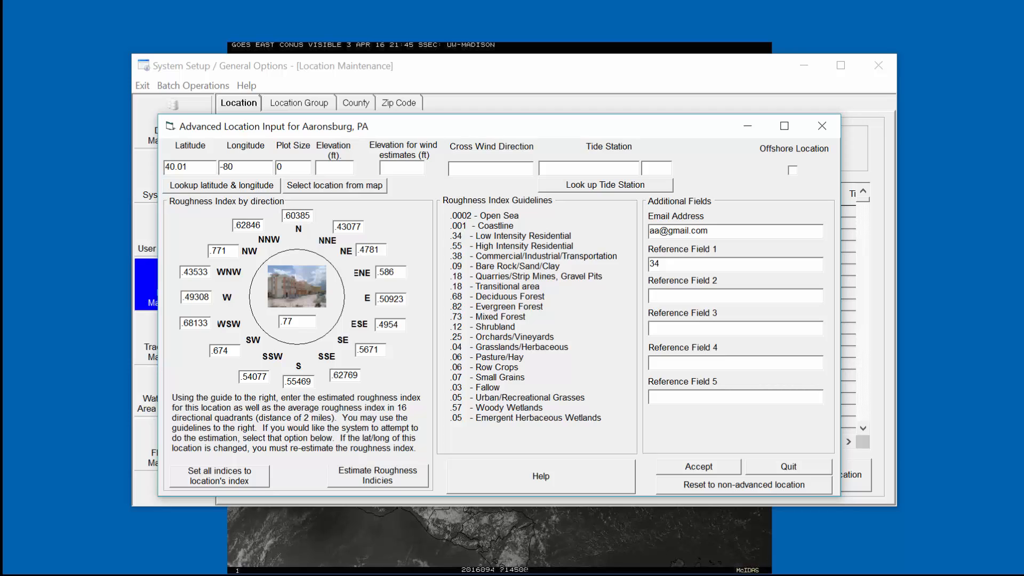
key("Tab")
type("555 1212")
- Go to the Automatic Polling options under HURRTRAK Online in User Options
left_click(857, 574)
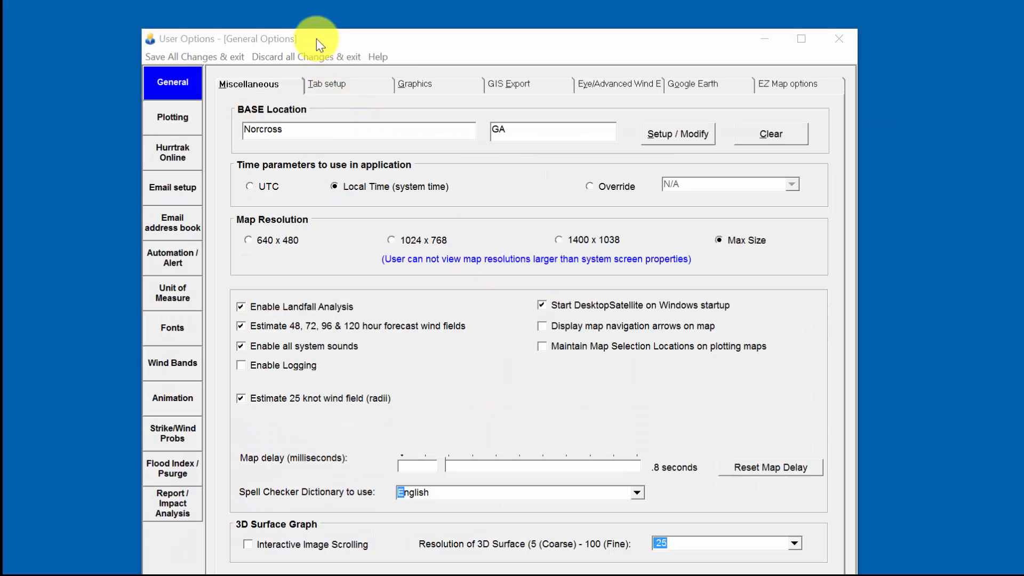
left_click(168, 156)
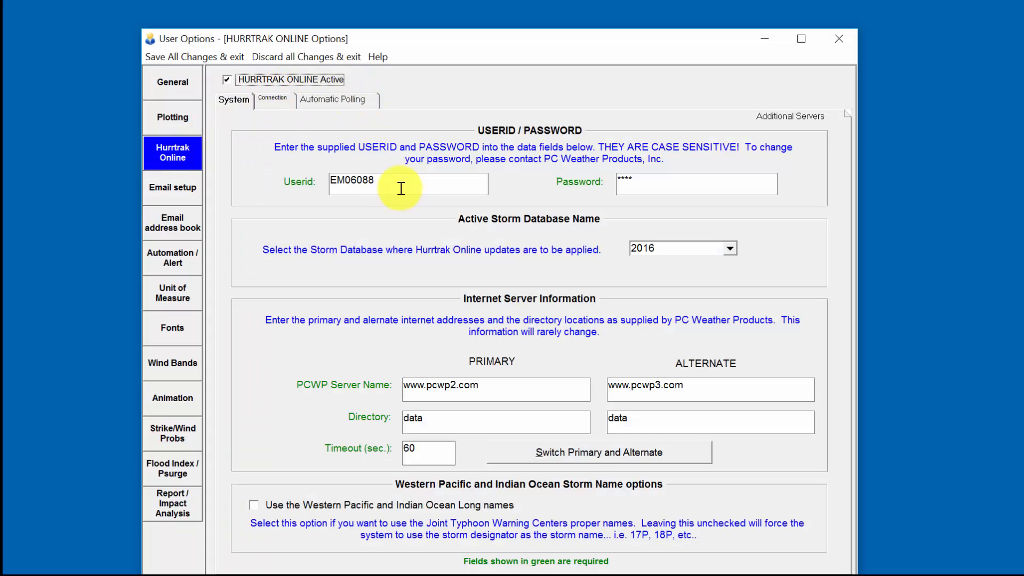
left_click(274, 99)
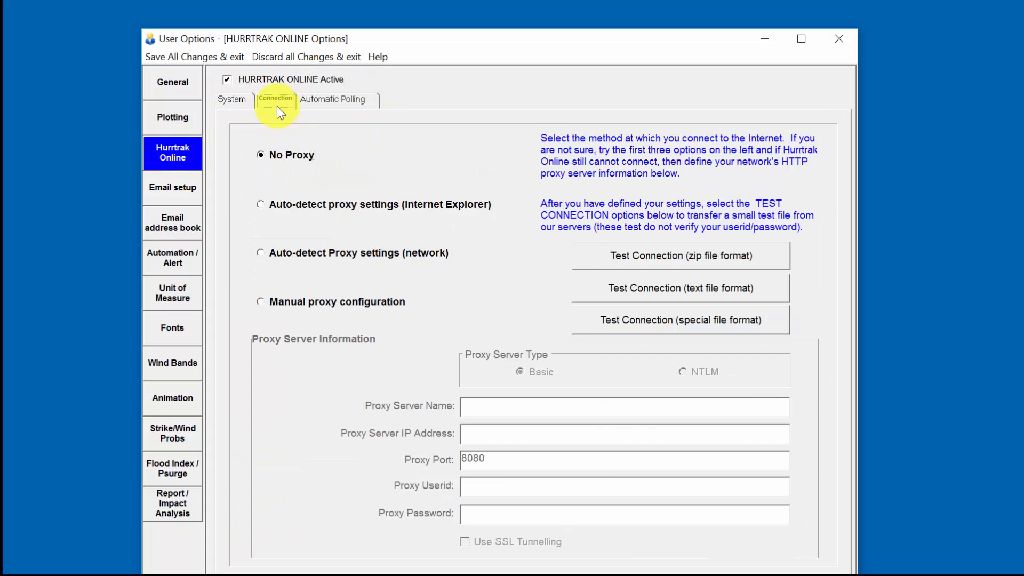
left_click(315, 101)
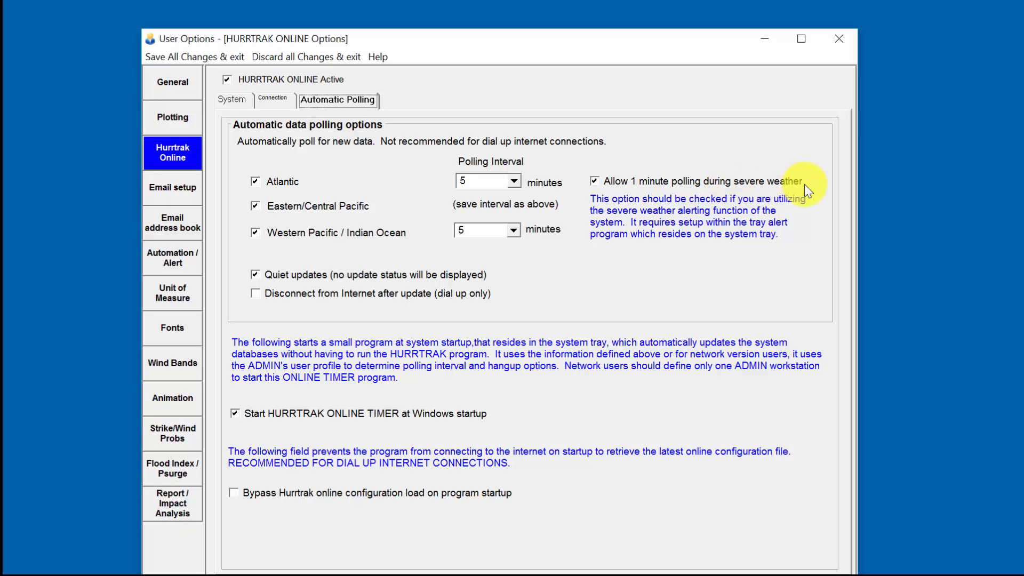
- Keep Atlantic polling at 5 minutes and set Western Pacific polling to 15 minutes
left_click(515, 181)
left_click(483, 181)
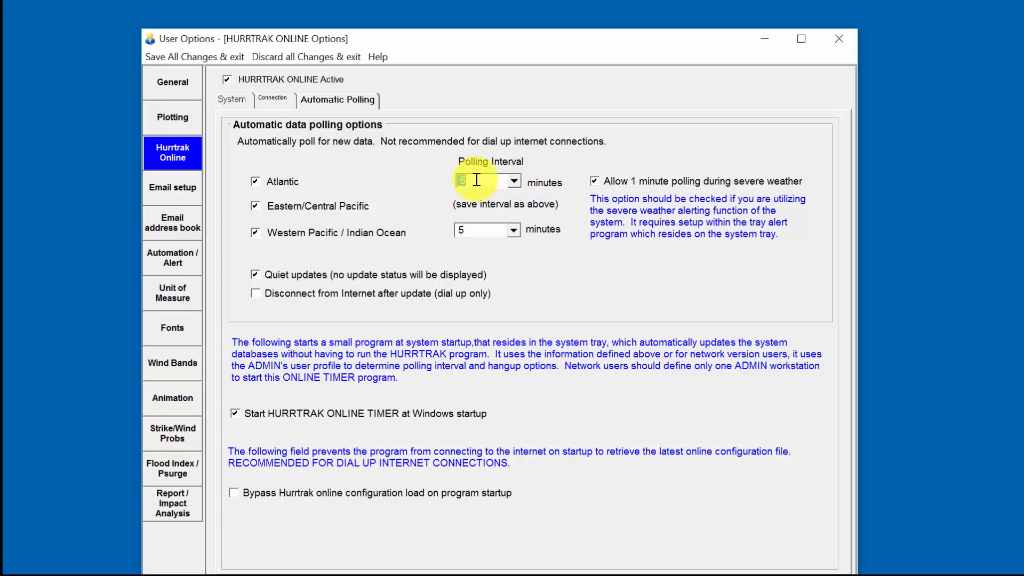
left_click(514, 230)
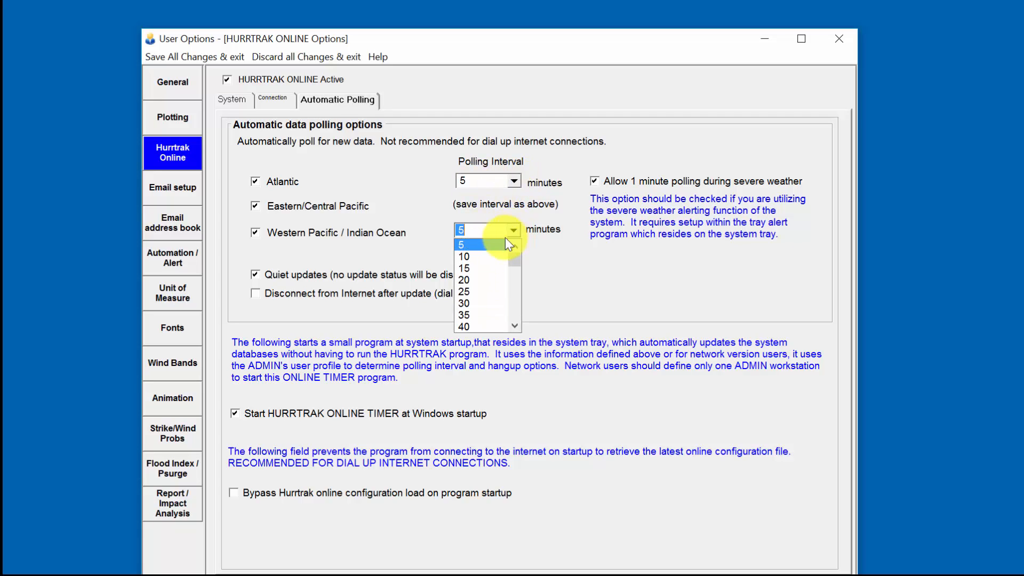
left_click(475, 269)
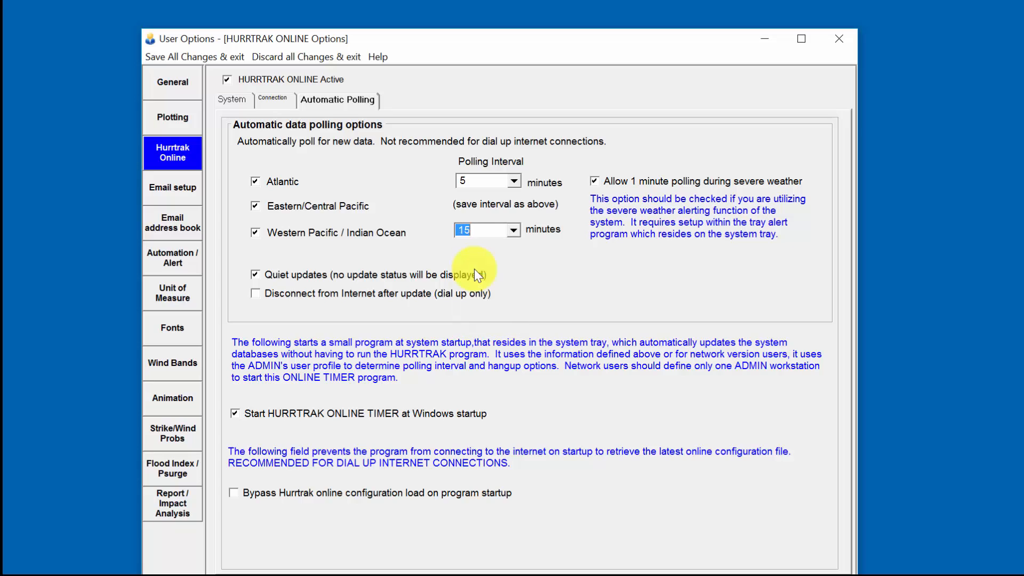
left_click(483, 180)
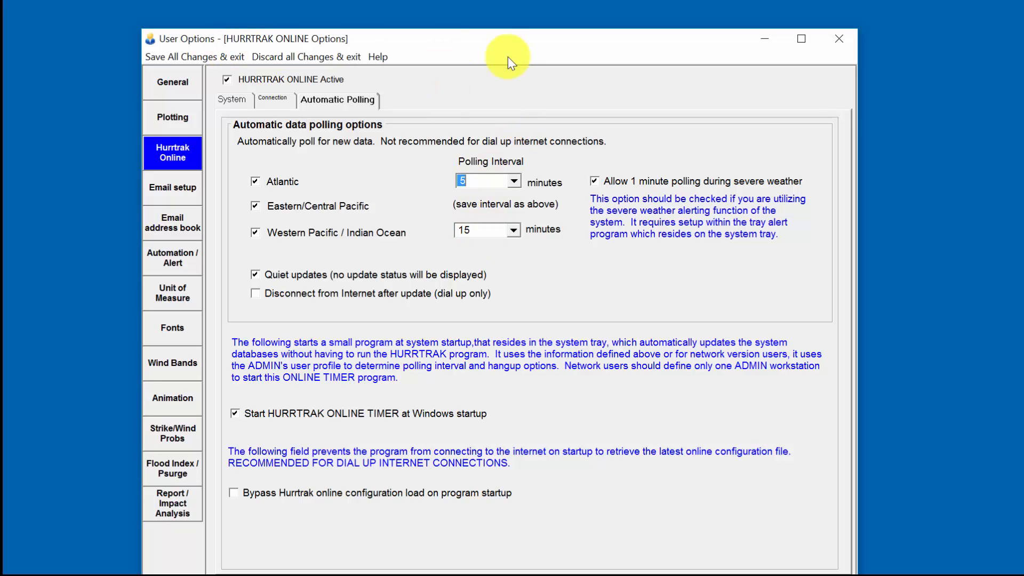
- Reposition the User Options window and review the 1-minute severe-weather polling setting
left_click_drag(500, 47, 519, 37)
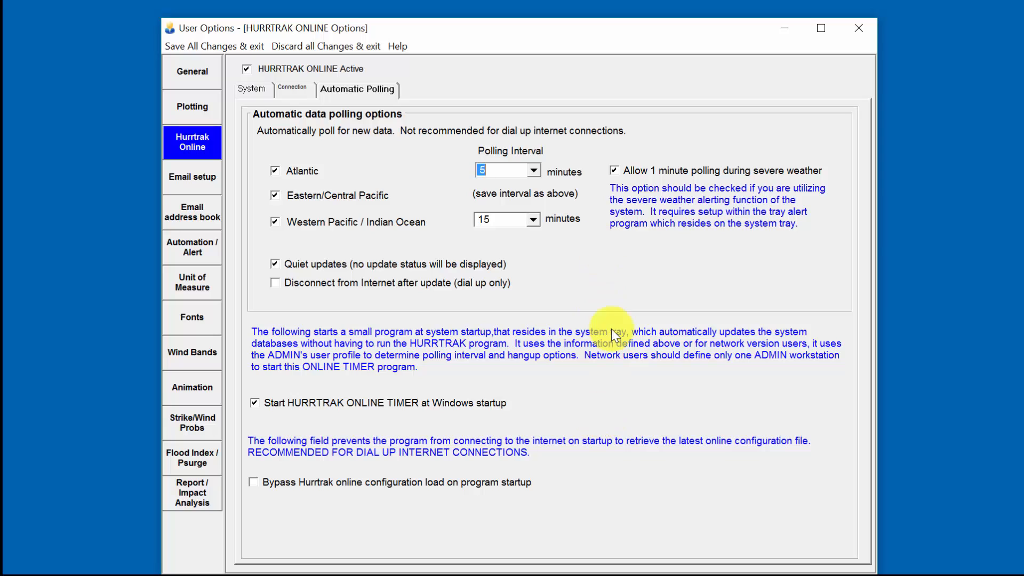
left_click(615, 170)
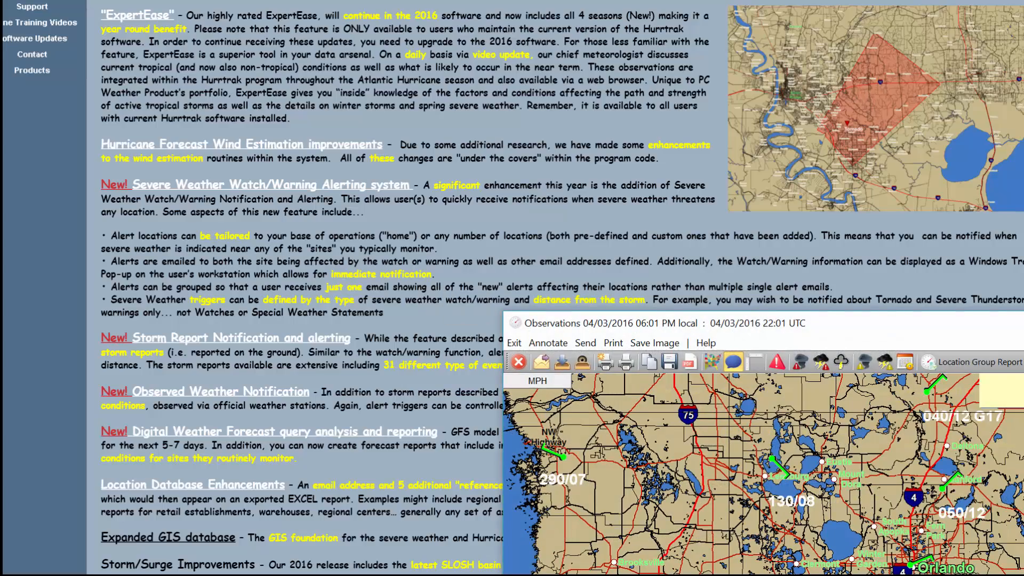
- Show active warnings on the Observations map, zoomed out to the whole US, with the window maximized
left_click_drag(1014, 323, 482, 0)
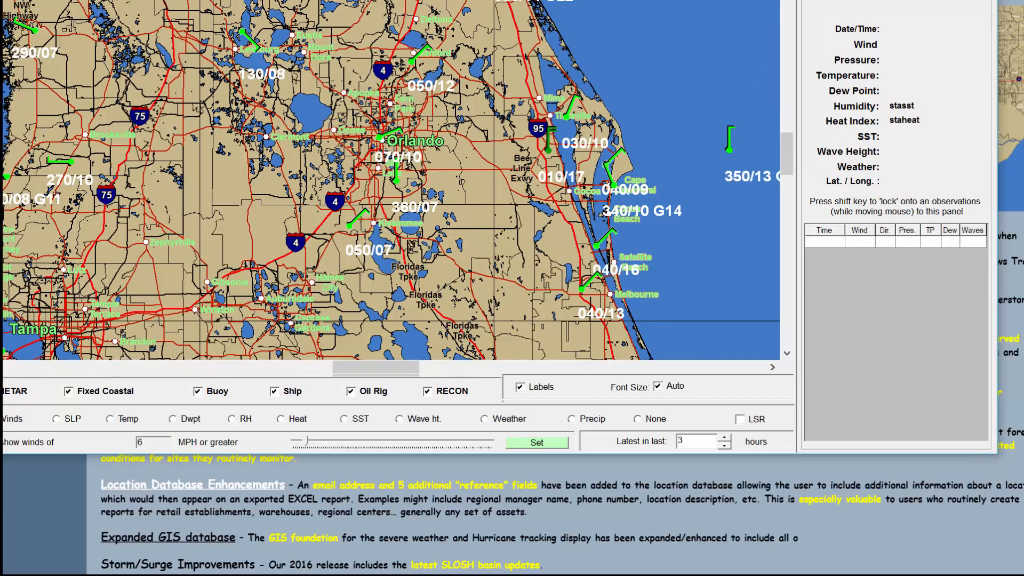
left_click_drag(638, 0, 639, 1)
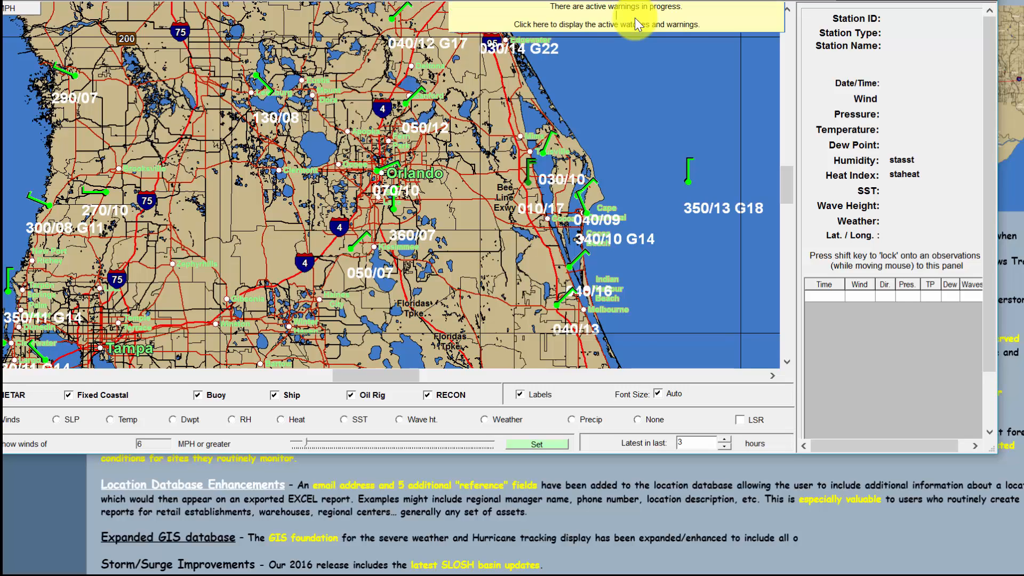
left_click(630, 21)
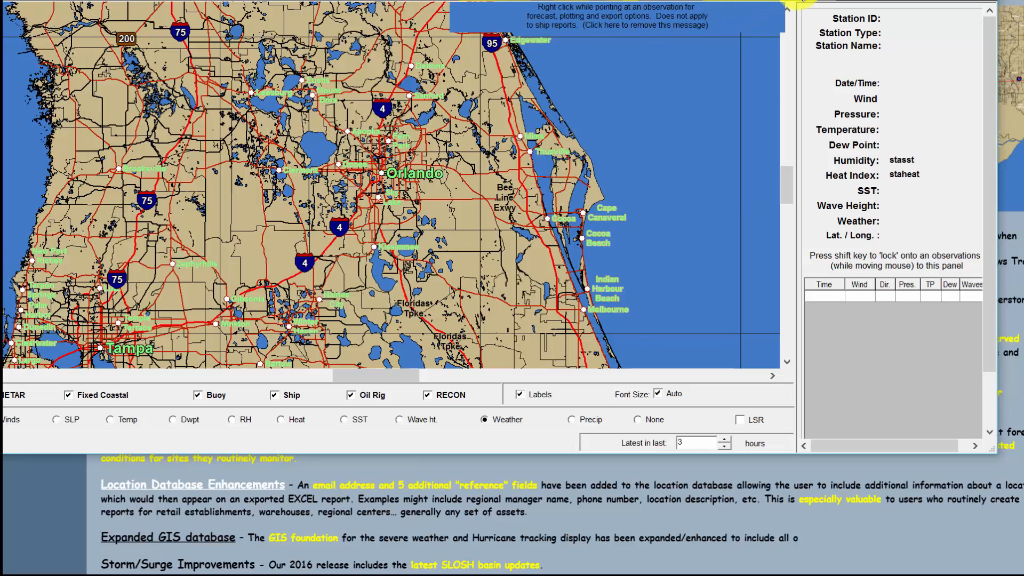
left_click(798, 2)
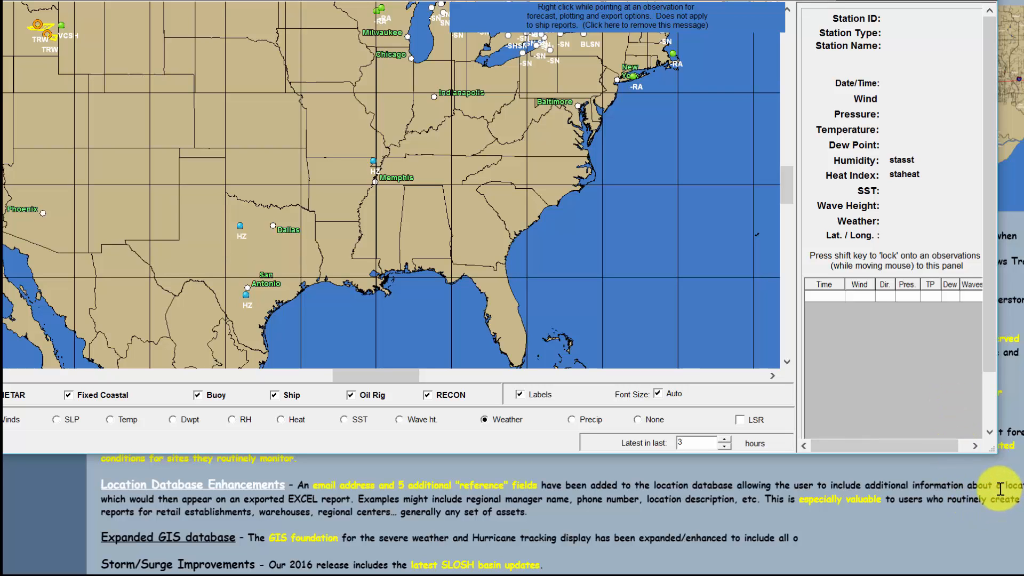
left_click_drag(995, 455, 1020, 573)
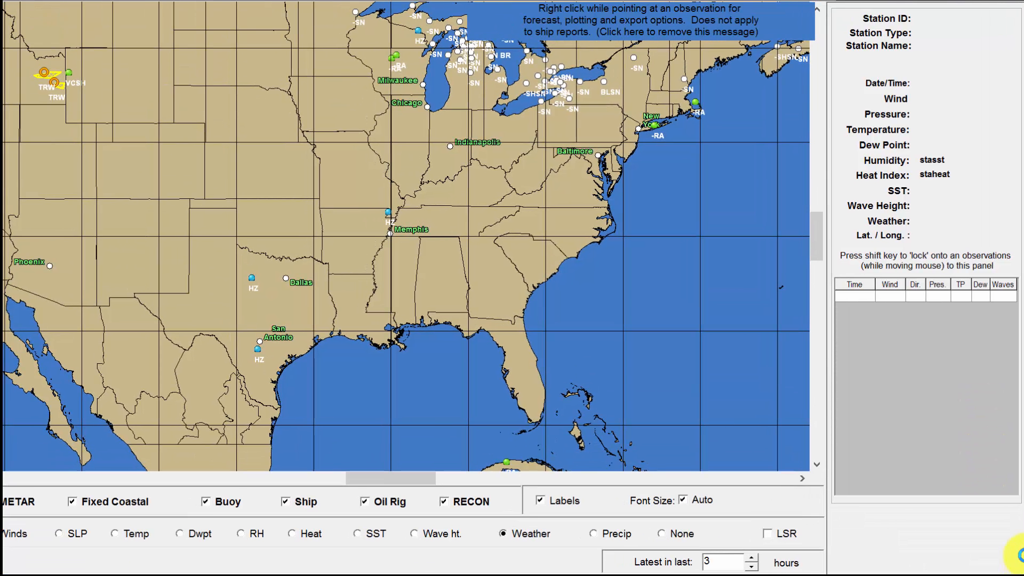
- Dismiss the right-click tip and lock an Idaho thunderstorm special weather statement in the side panel
mouse_move(614, 57)
left_click(611, 29)
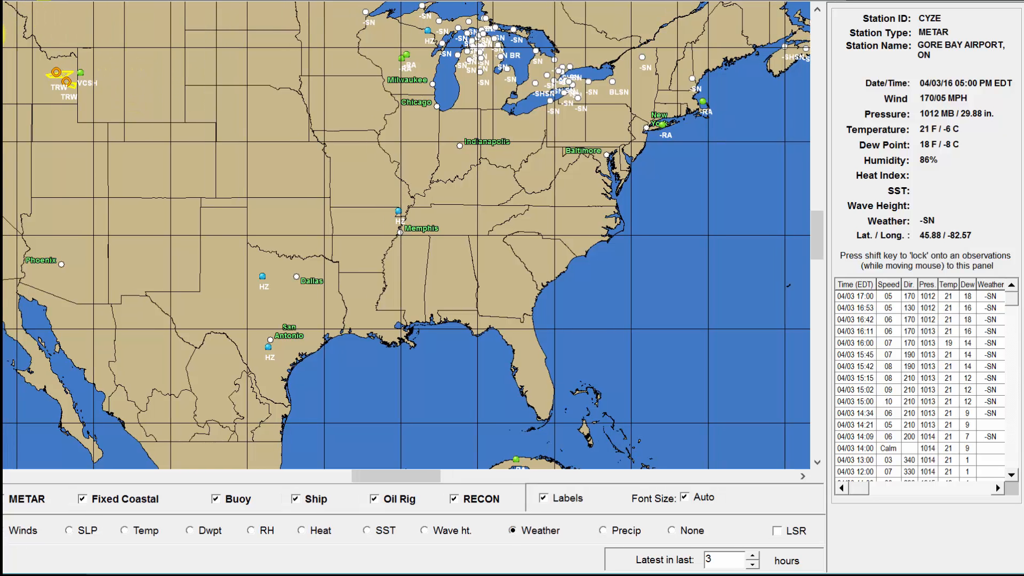
mouse_move(57, 60)
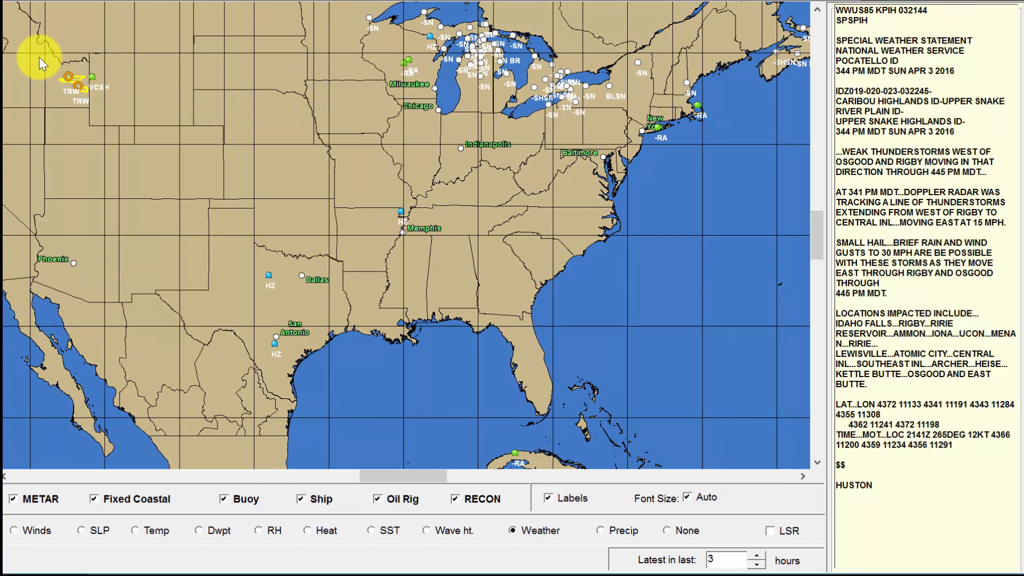
mouse_move(72, 79)
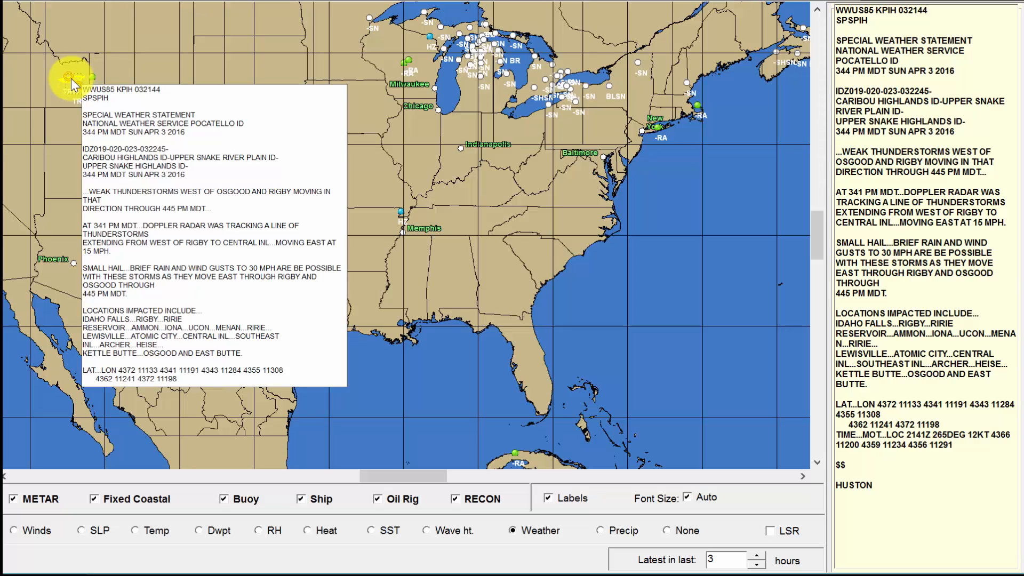
mouse_move(81, 95)
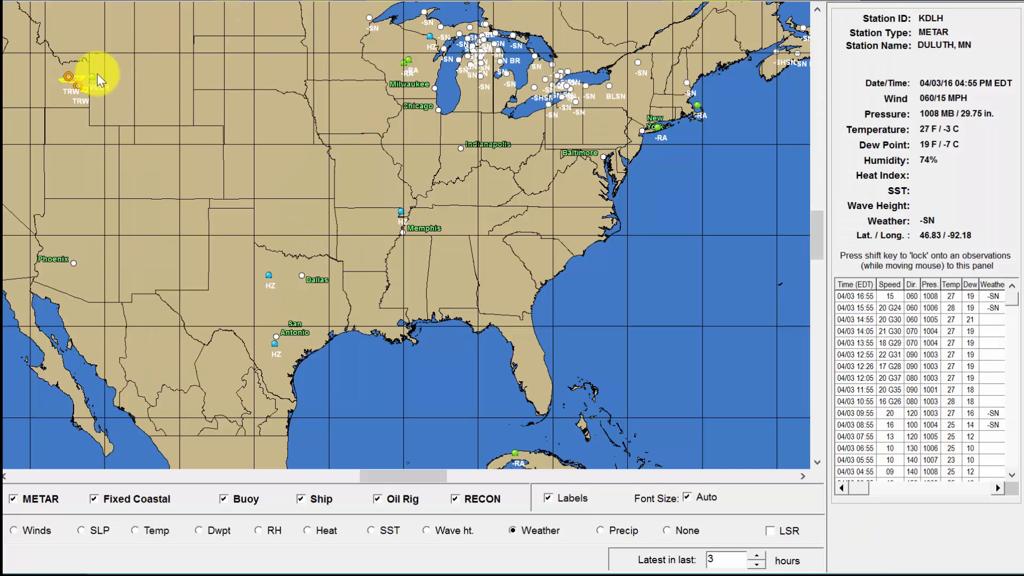
key("shift")
- Toggle local storm reports, zoom into the Idaho thunderstorm areas, then return to the full US view
left_click(770, 530)
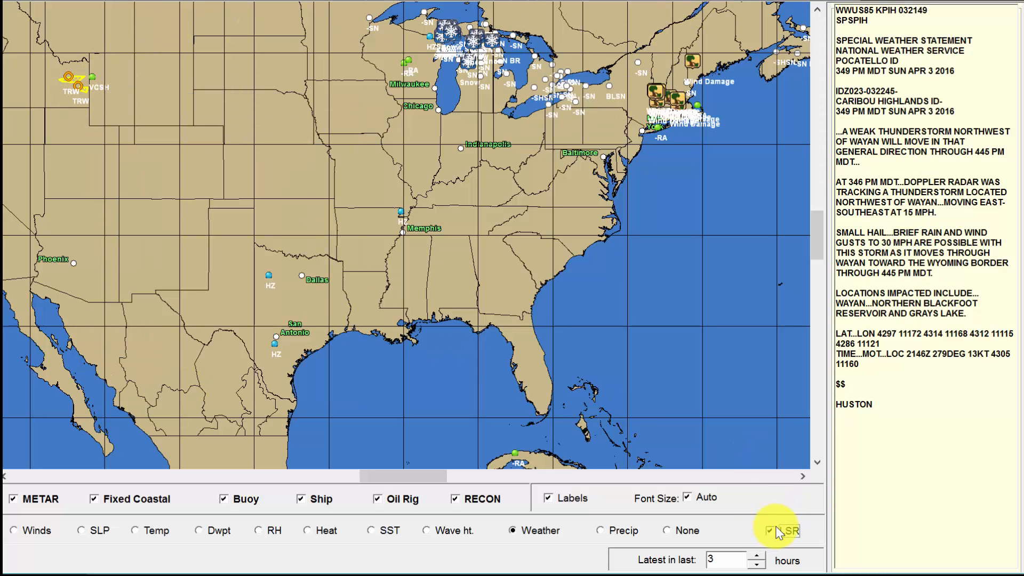
left_click(778, 531)
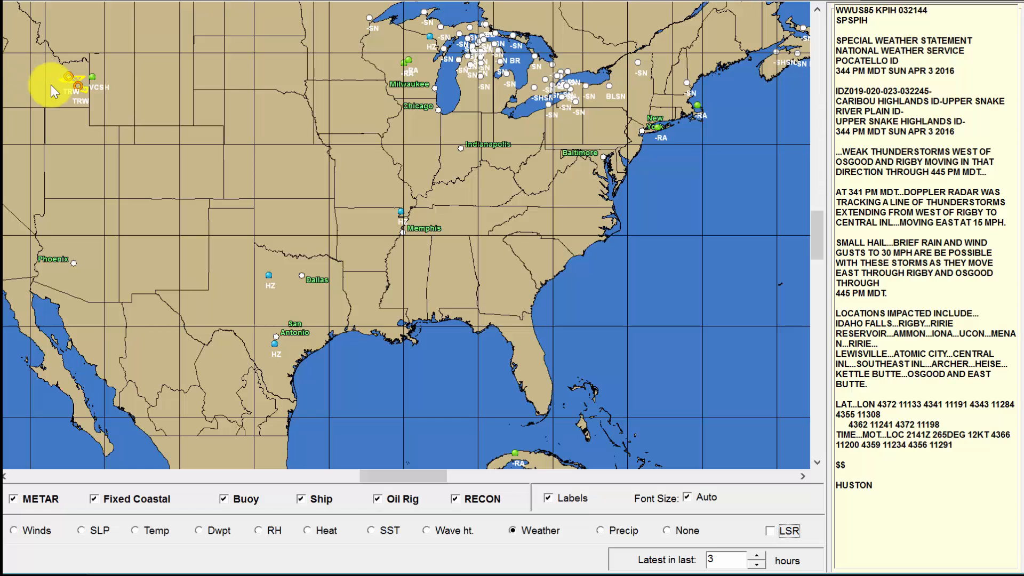
left_click_drag(46, 55, 106, 103)
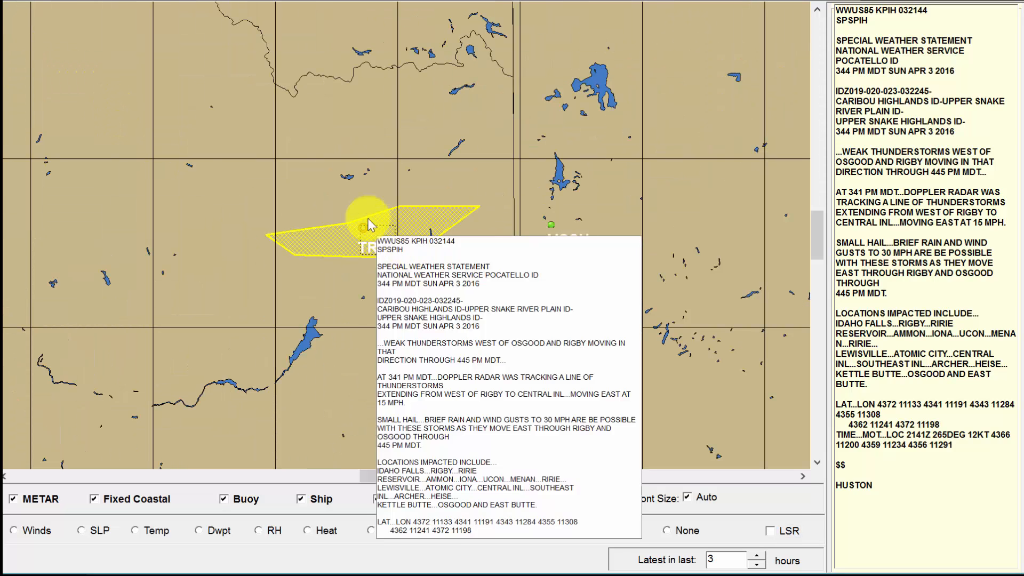
left_click_drag(245, 157, 545, 359)
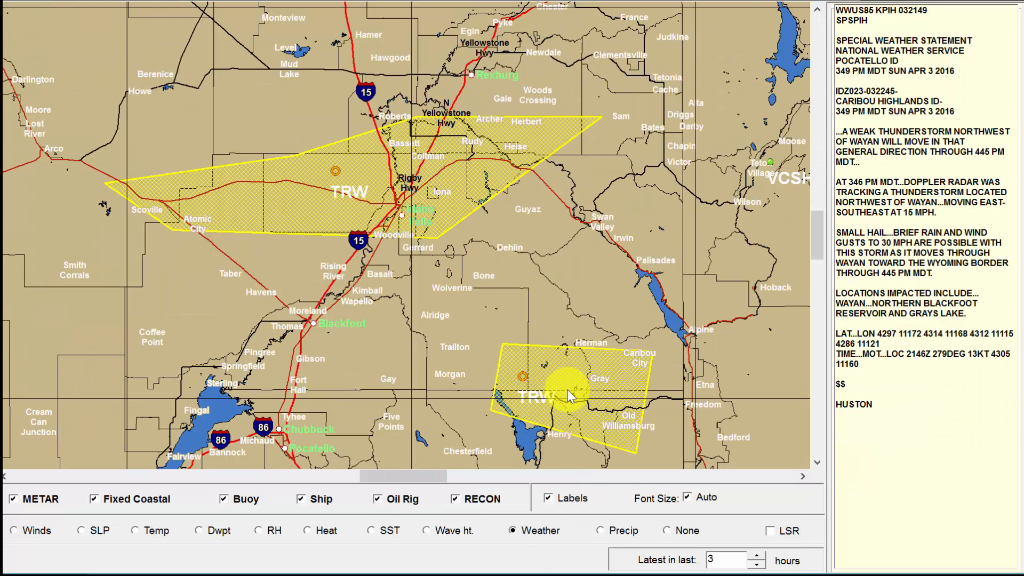
mouse_move(556, 396)
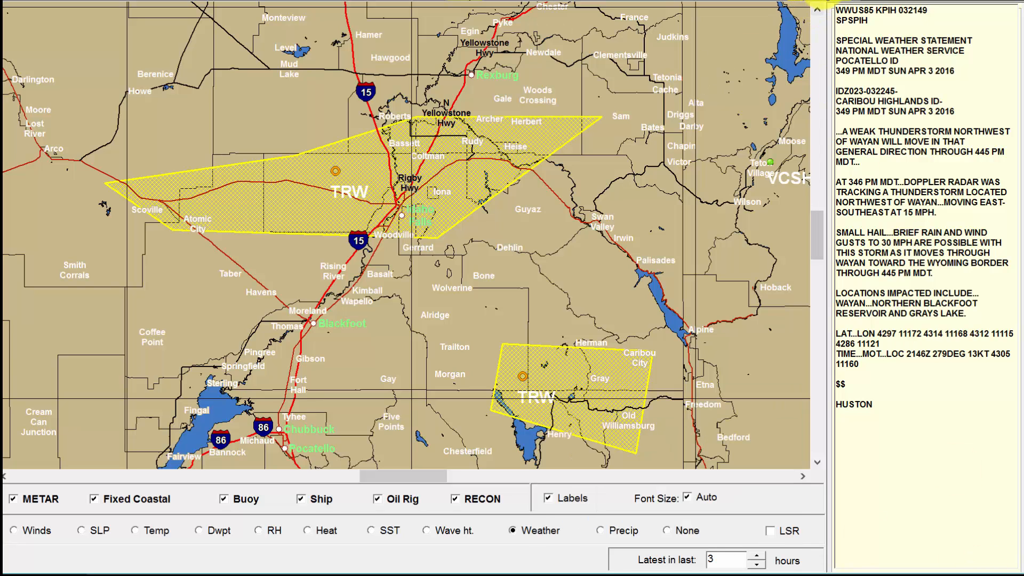
left_click(825, 0)
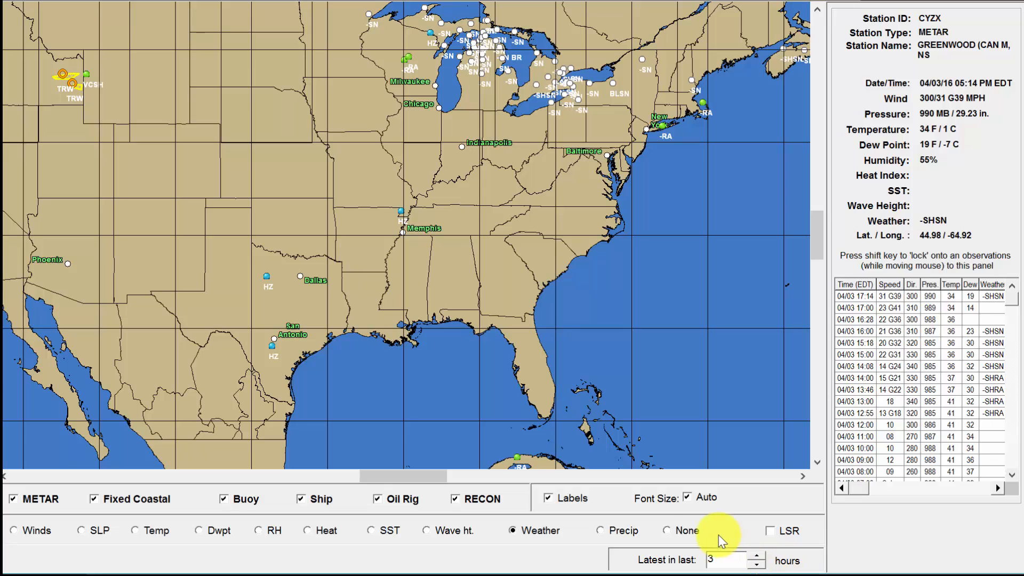
- Set observations to None and read, then close, the text forecast for 2 Miles NNE MacDougall NY
left_click(687, 531)
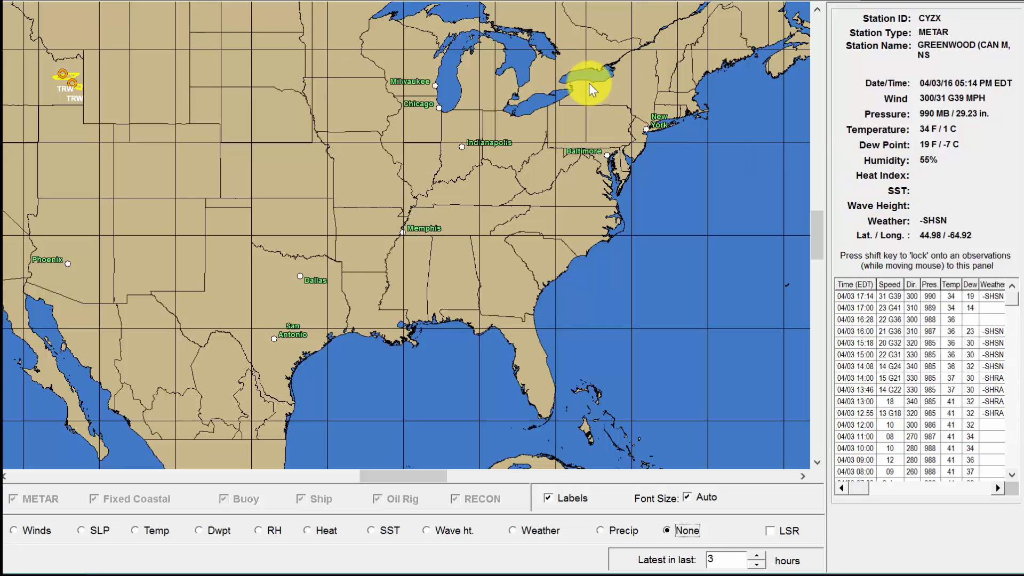
right_click(591, 85)
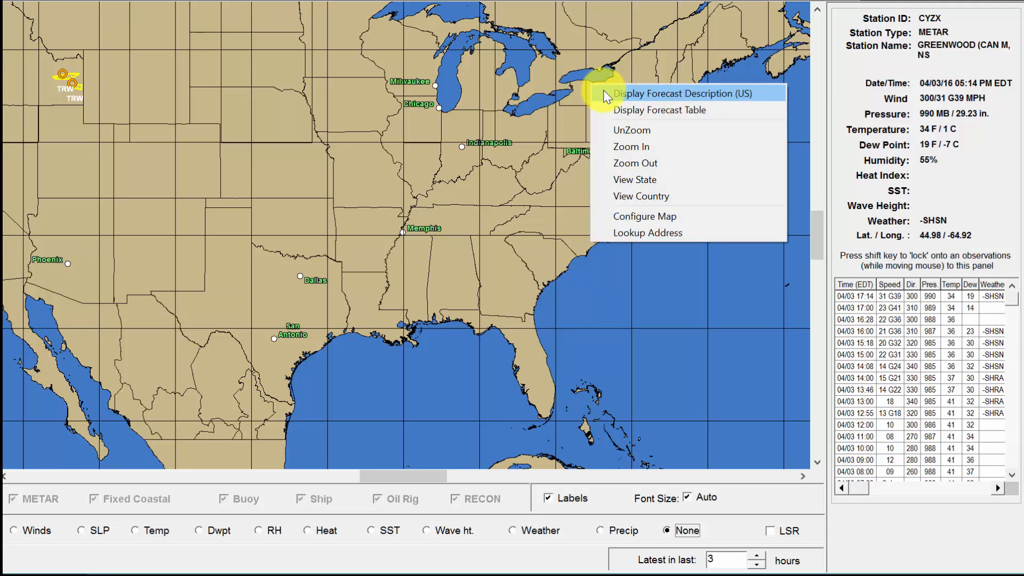
left_click(604, 94)
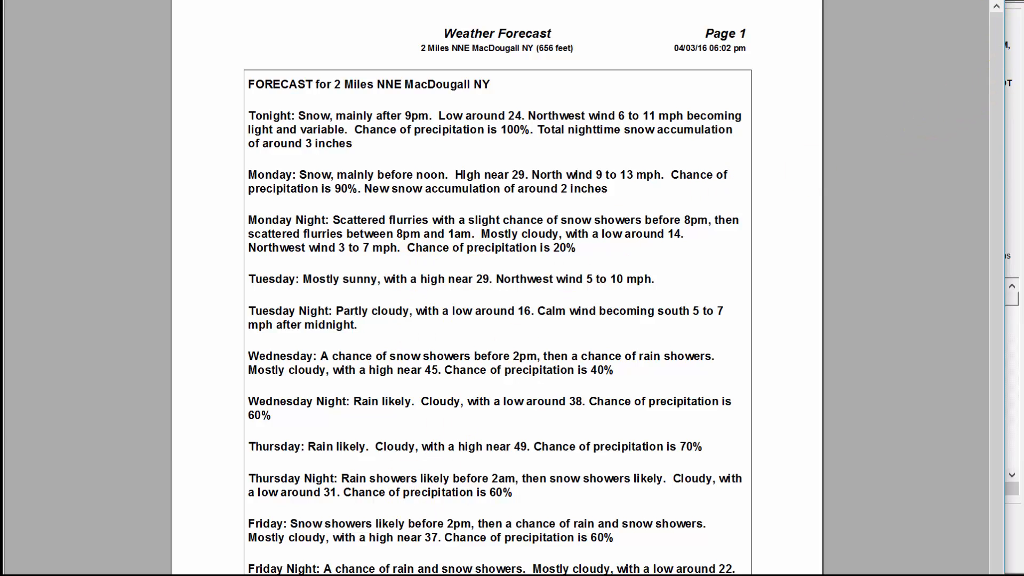
left_click(992, 0)
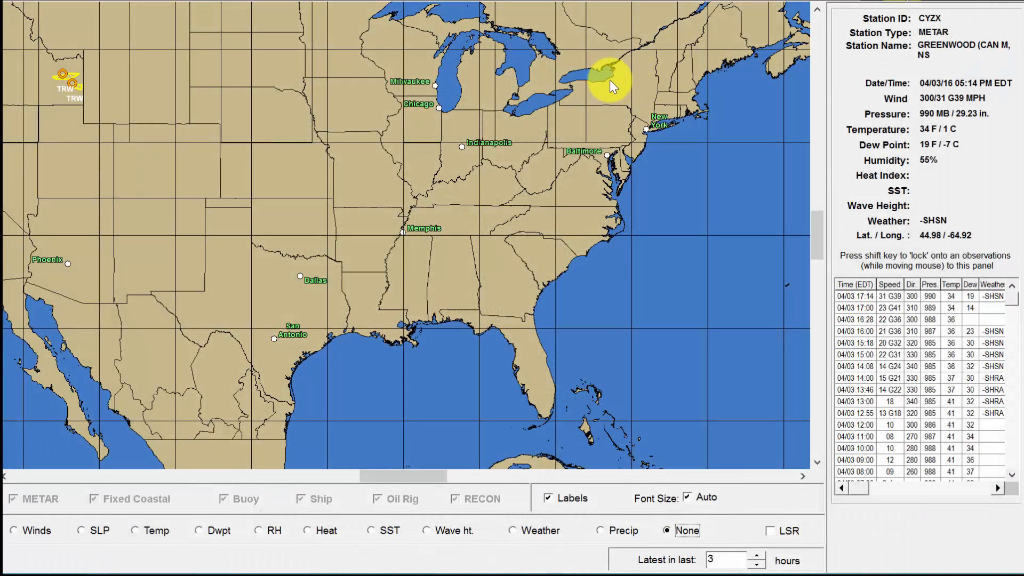
- Open and widen the 3-hour forecast table for Fairport, NY near Rochester
left_click(572, 103)
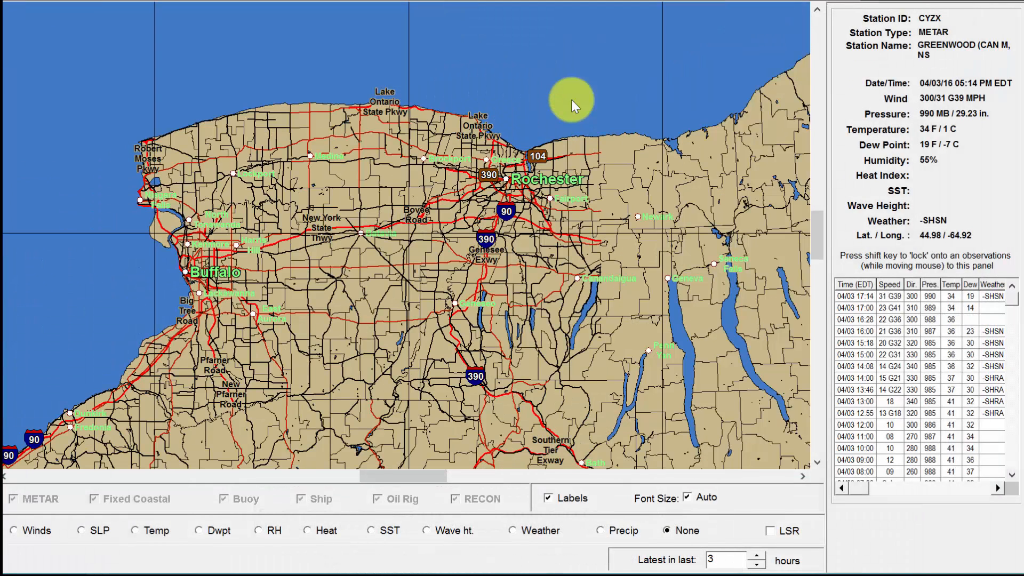
right_click(508, 167)
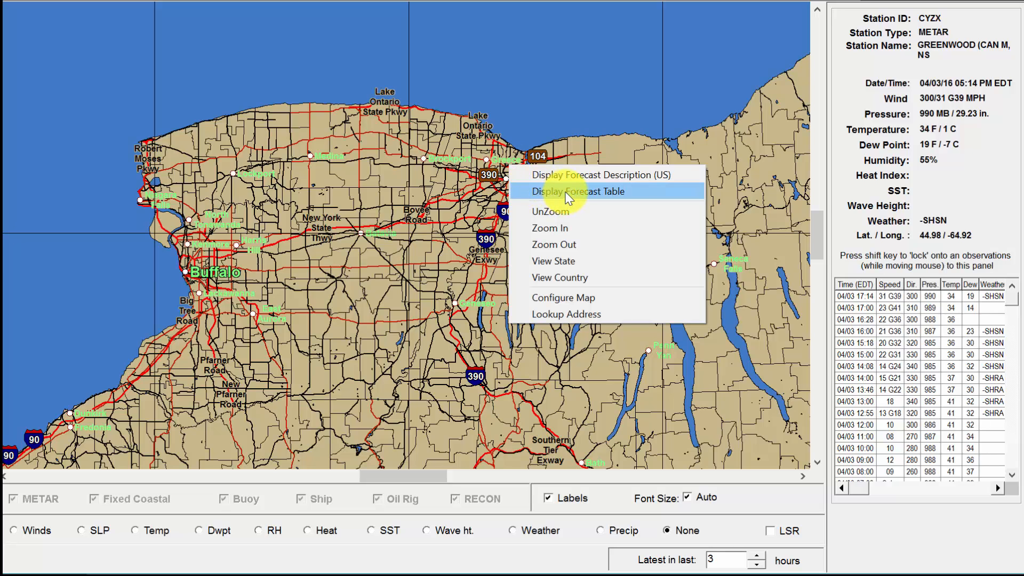
left_click(566, 193)
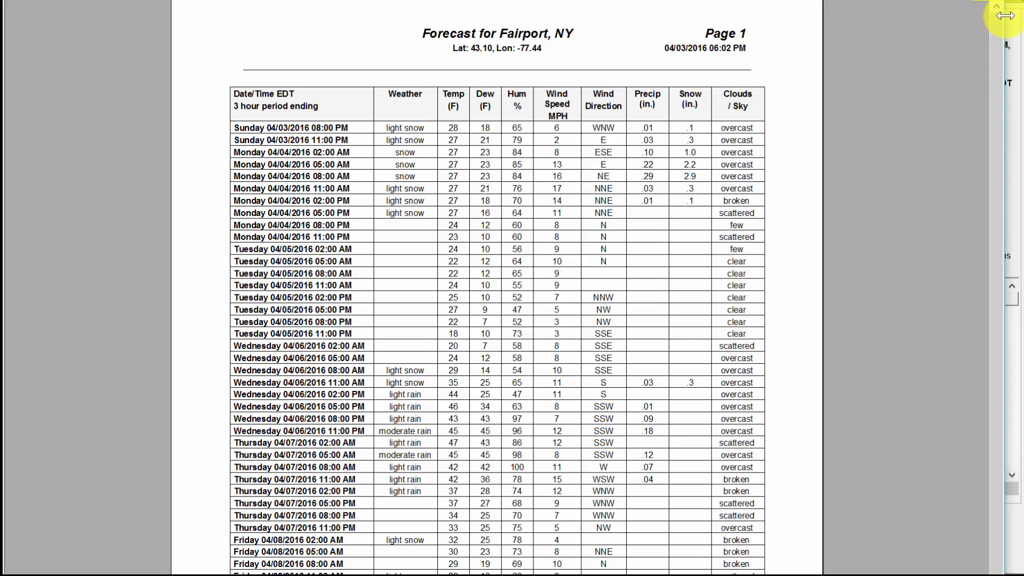
left_click_drag(1004, 21, 1022, 25)
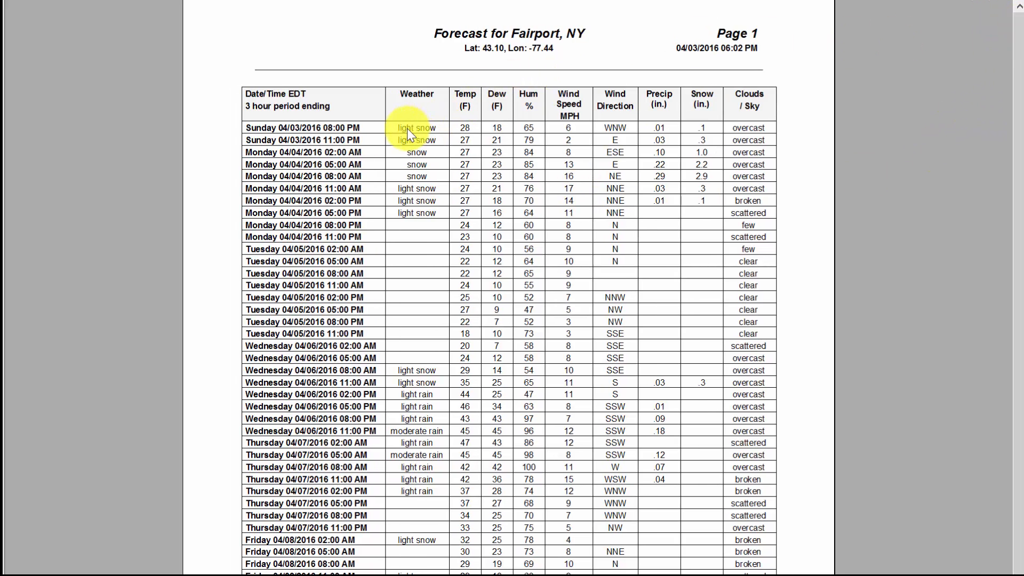